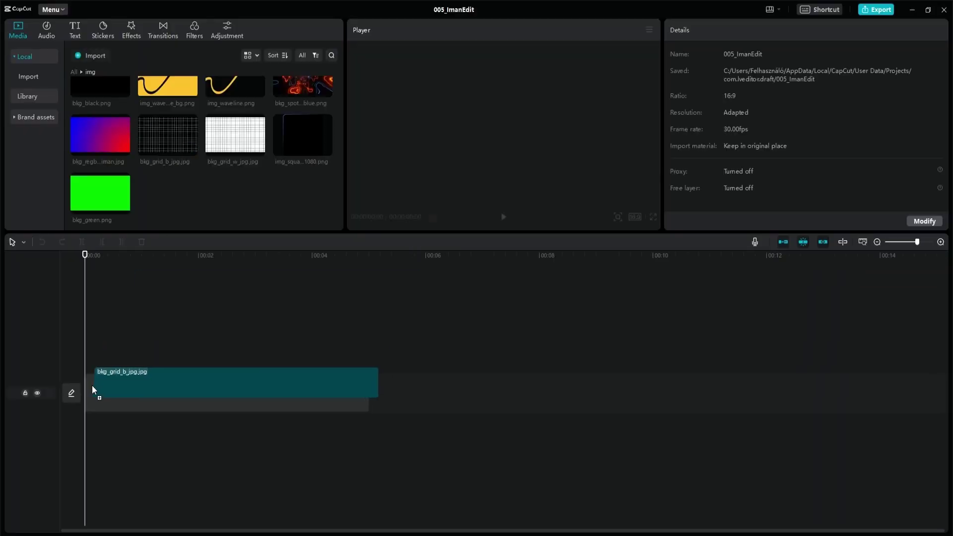
Step: Place bkg_grid_b_jpg.jpg at the start of the empty main track and open the clip's adjustment settings
{"action": "left_click_drag", "start_coordinate": [91, 385], "coordinate": [174, 389]}
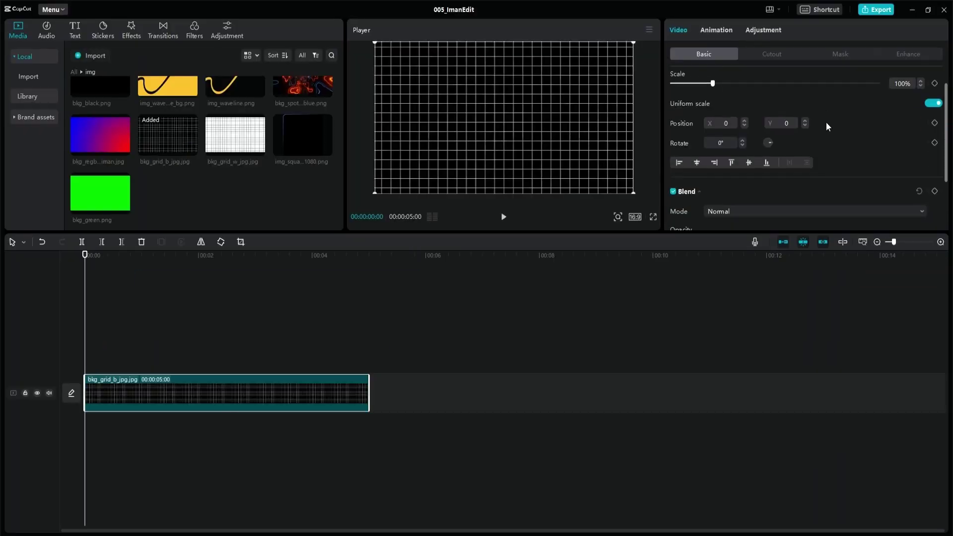
{"action": "scroll", "coordinate": [826, 126], "scroll_direction": "down", "scroll_amount": 3}
{"action": "left_click", "coordinate": [762, 30]}
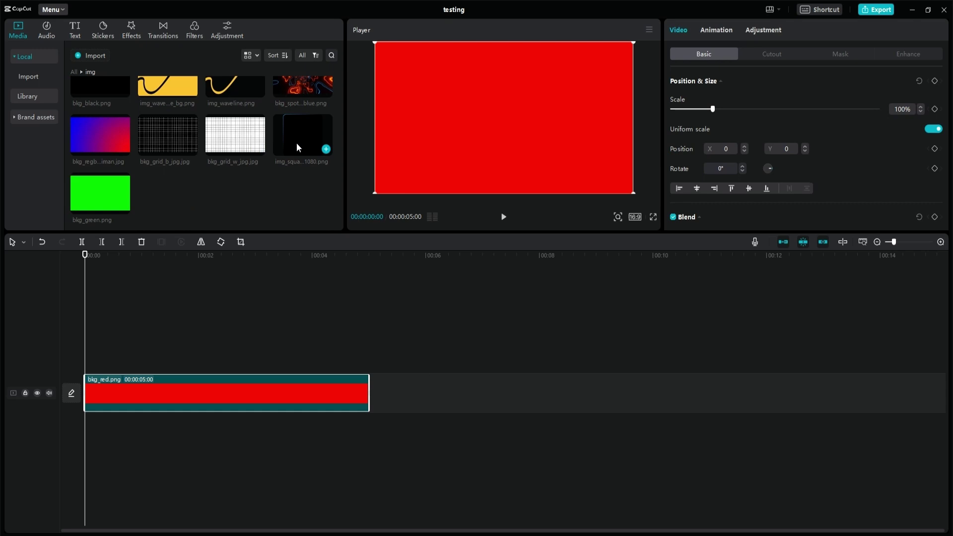
Step: Add img_square_1080.png on a track above the red background, and a default text on a track above that, both starting at 0 s
{"action": "left_click_drag", "start_coordinate": [296, 142], "coordinate": [87, 353]}
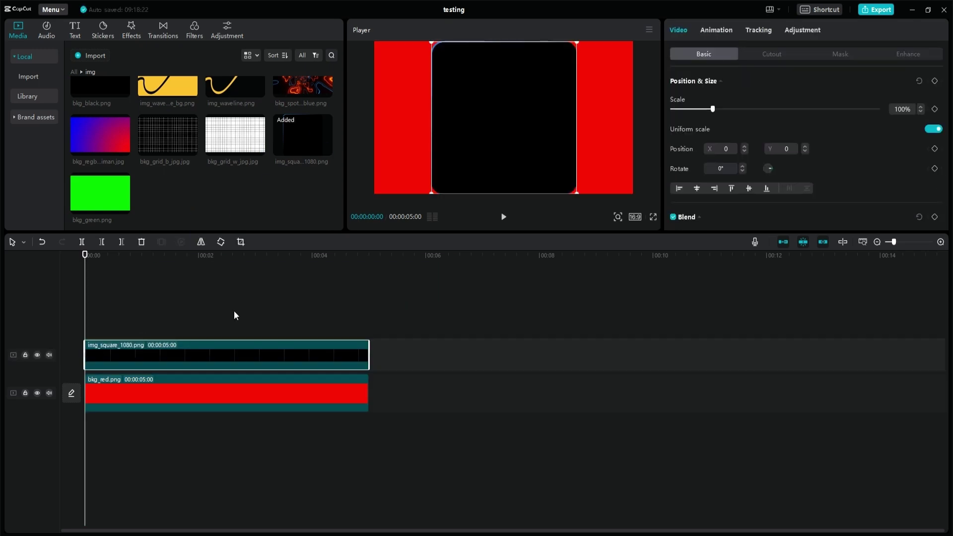
{"action": "left_click", "coordinate": [75, 29]}
{"action": "left_click_drag", "start_coordinate": [92, 82], "coordinate": [85, 329]}
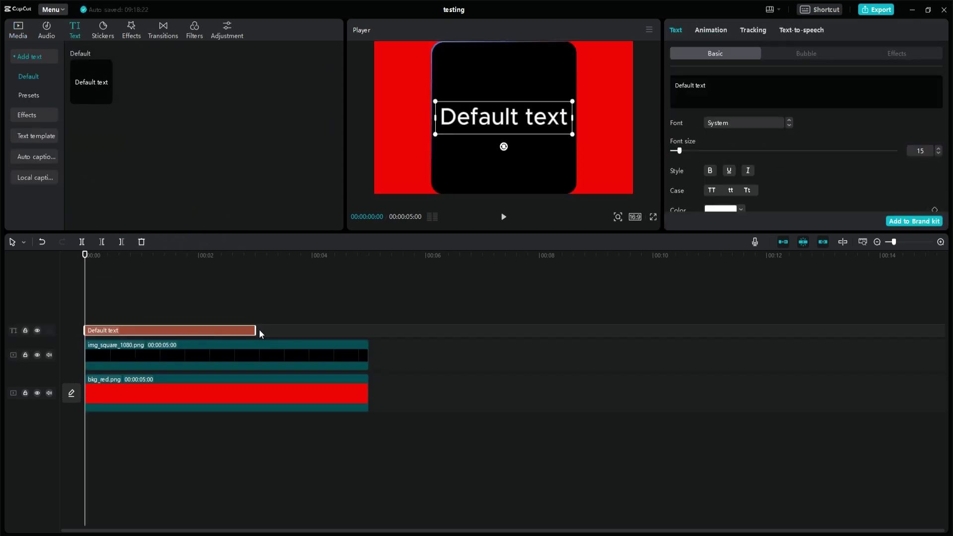
Step: Replace the wording of the default text clip with "1"
{"action": "left_click_drag", "start_coordinate": [707, 85], "coordinate": [582, 85]}
{"action": "type", "text": "1"}
{"action": "key", "text": "BackSpace"}
{"action": "key", "text": "BackSpace"}
{"action": "key", "text": "BackSpace"}
{"action": "key", "text": "BackSpace"}
{"action": "key", "text": "BackSpace"}
{"action": "key", "text": "BackSpace"}
{"action": "key", "text": "BackSpace"}
{"action": "key", "text": "BackSpace"}
{"action": "key", "text": "BackSpace"}
{"action": "key", "text": "BackSpace"}
{"action": "key", "text": "BackSpace"}
{"action": "key", "text": "BackSpace"}
{"action": "key", "text": "BackSpace"}
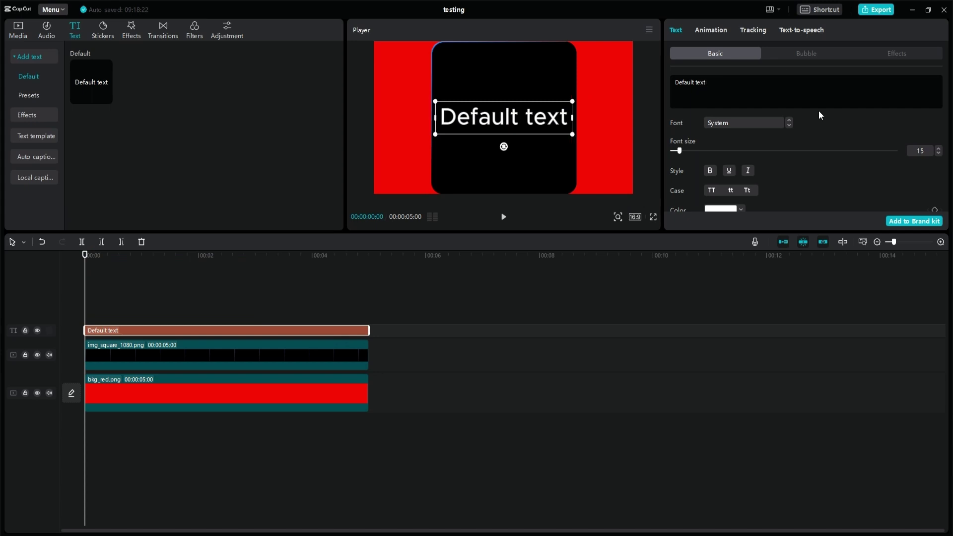
{"action": "type", "text": "1"}
Step: Set the "1" text to the ZYLiberty font at size 100
{"action": "left_click", "coordinate": [760, 125]}
{"action": "left_click", "coordinate": [789, 187]}
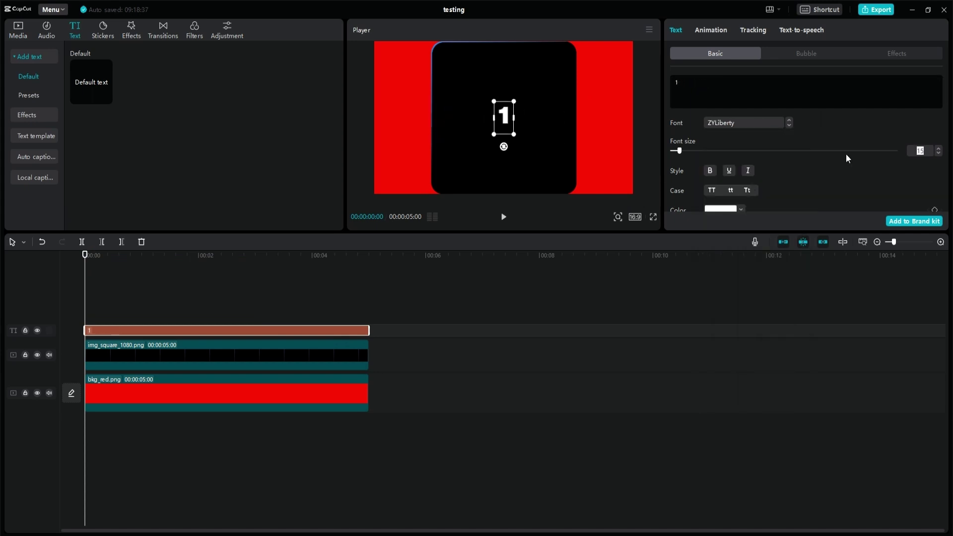
{"action": "type", "text": "100"}
{"action": "key", "text": "Return"}
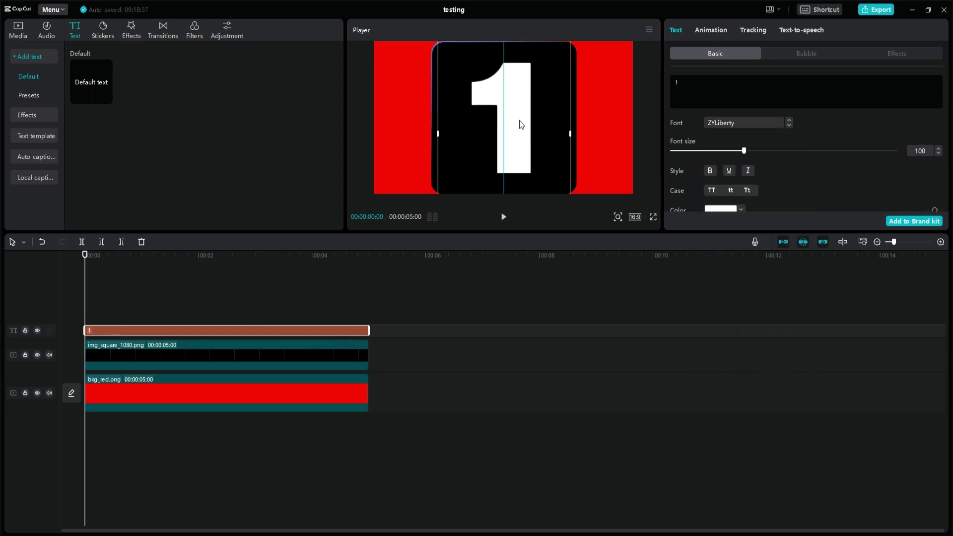
Step: Add a second default text above the "1" clip, starting at 1 s, and change its wording to "CATEGORY"
{"action": "left_click_drag", "start_coordinate": [91, 82], "coordinate": [215, 317]}
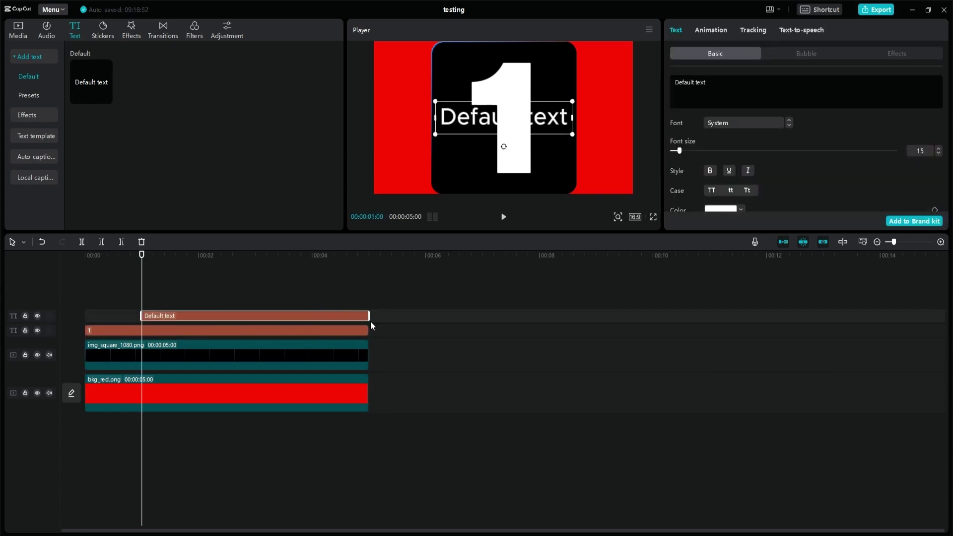
{"action": "triple_click", "coordinate": [716, 95]}
{"action": "type", "text": "CATEGORY"}
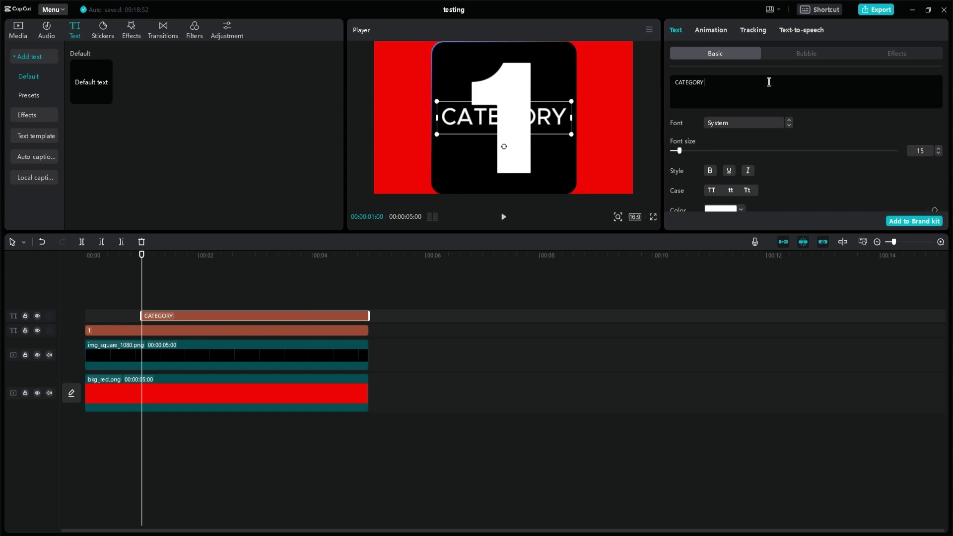
Step: Set the CATEGORY text to the ZYLantastic font at size 9
{"action": "left_click", "coordinate": [744, 122]}
{"action": "left_click", "coordinate": [742, 171]}
{"action": "left_click_drag", "start_coordinate": [930, 152], "coordinate": [854, 153]}
{"action": "type", "text": "9"}
{"action": "key", "text": "Return"}
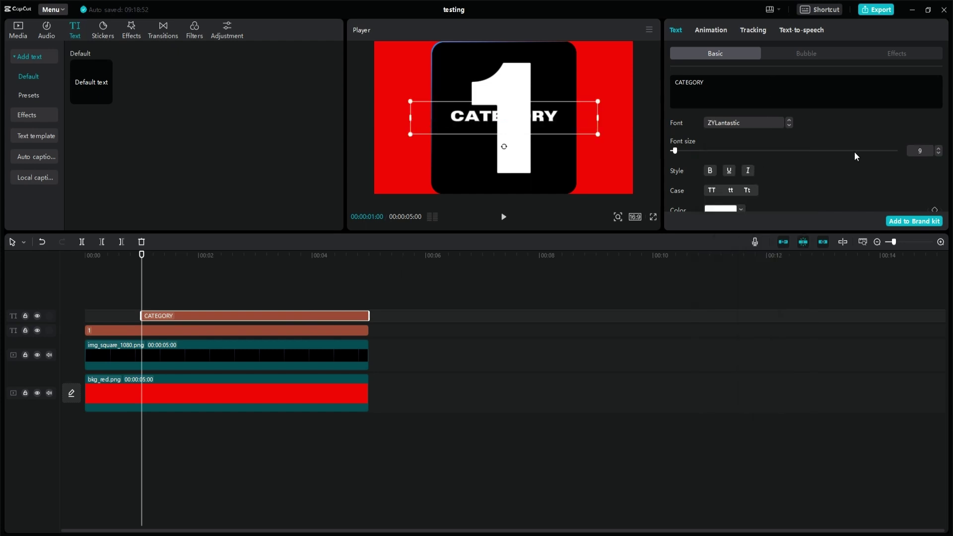
Step: Move the CATEGORY text down over the foot of the "1", centred horizontally, and set its scale height to 130%
{"action": "left_click_drag", "start_coordinate": [544, 176], "coordinate": [544, 172]}
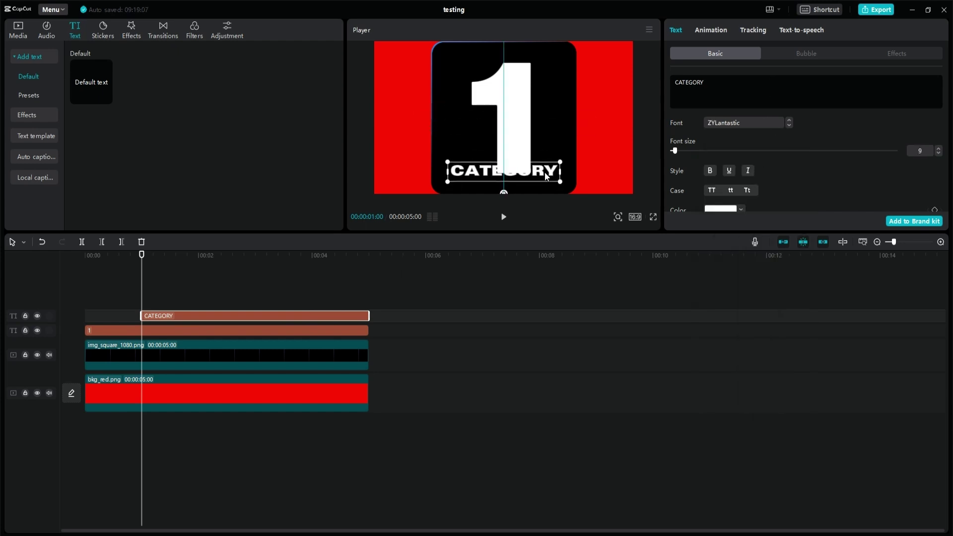
{"action": "scroll", "coordinate": [814, 176], "scroll_direction": "down", "scroll_amount": 3}
{"action": "scroll", "coordinate": [814, 177], "scroll_direction": "down", "scroll_amount": 3}
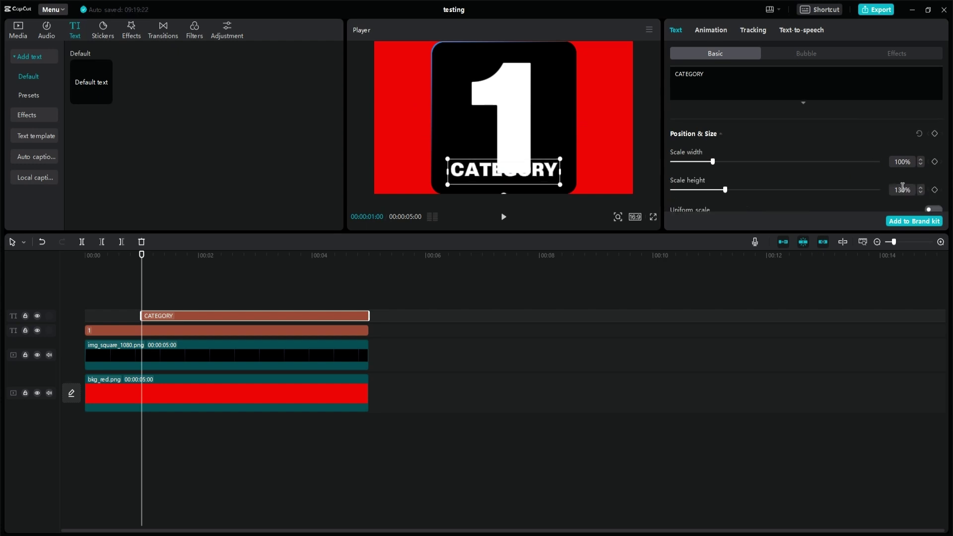
Step: Add bkg_black.png on a track between the square image and the texts, scaled to 49% at Y position -551
{"action": "left_click", "coordinate": [26, 40]}
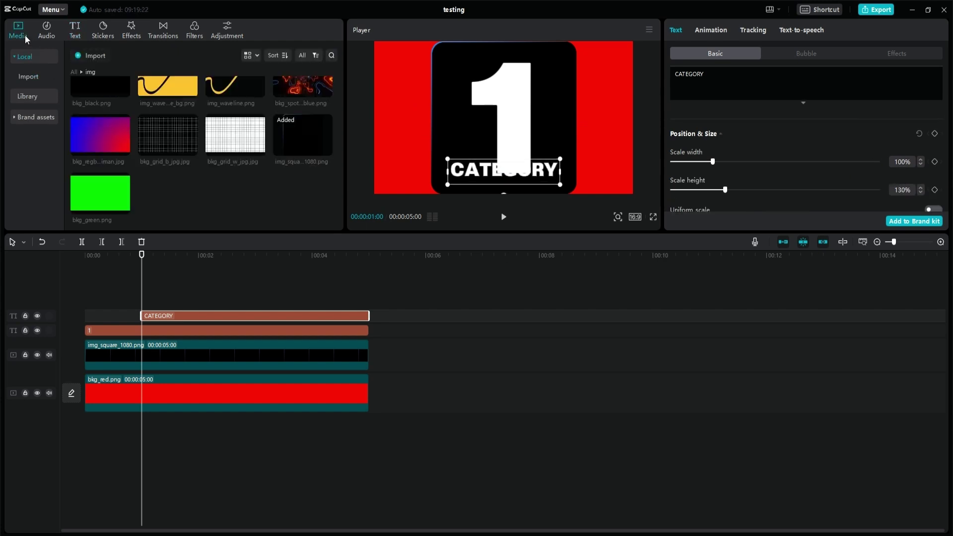
{"action": "scroll", "coordinate": [188, 144], "scroll_direction": "up", "scroll_amount": 3}
{"action": "scroll", "coordinate": [189, 144], "scroll_direction": "down", "scroll_amount": 2}
{"action": "left_click_drag", "start_coordinate": [99, 138], "coordinate": [119, 335]}
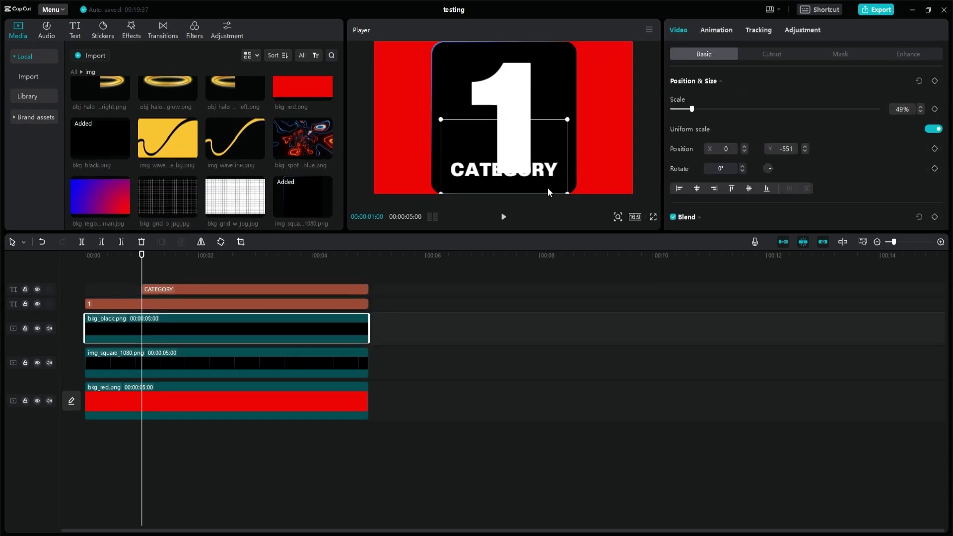
Step: Convert the "1" text into a compound clip and give it a Slide Up In animation lasting 2.0 s
{"action": "right_click", "coordinate": [180, 304]}
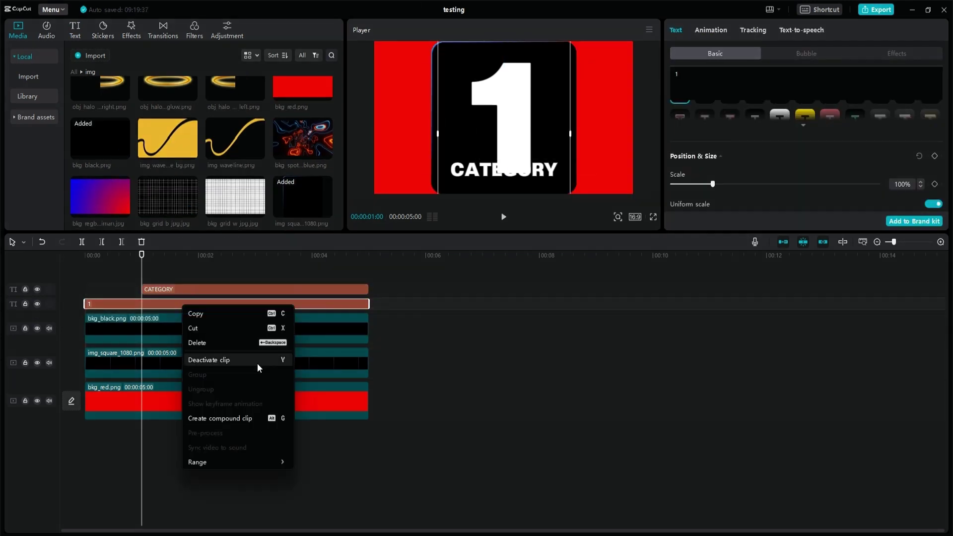
{"action": "left_click", "coordinate": [253, 418]}
{"action": "left_click", "coordinate": [747, 31]}
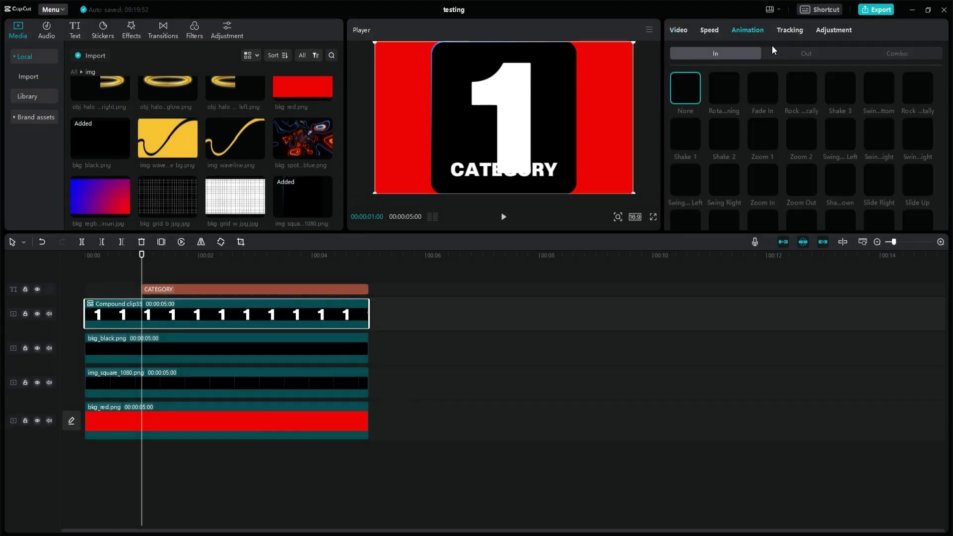
{"action": "scroll", "coordinate": [806, 111], "scroll_direction": "down", "scroll_amount": 2}
{"action": "left_click", "coordinate": [918, 105]}
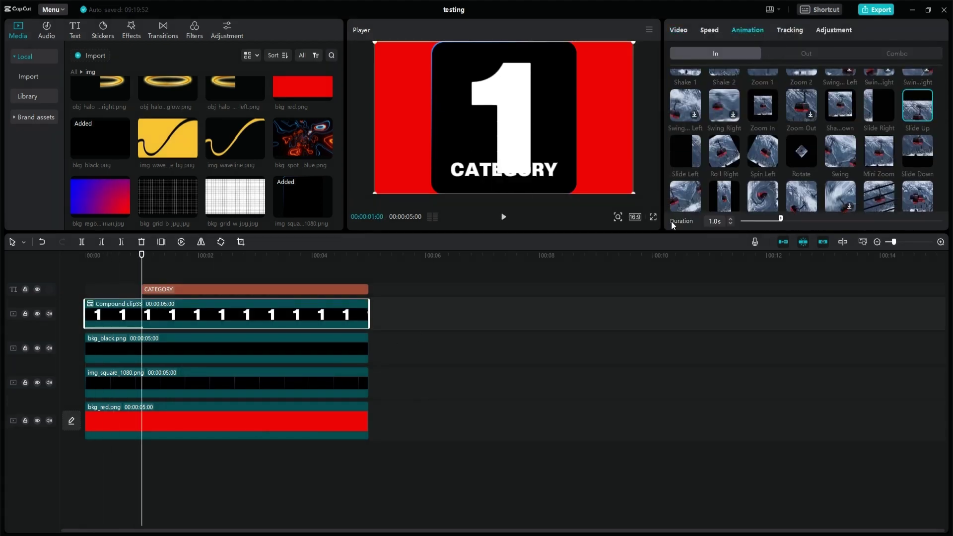
{"action": "key", "text": "BackSpace"}
{"action": "type", "text": "2"}
{"action": "key", "text": "Return"}
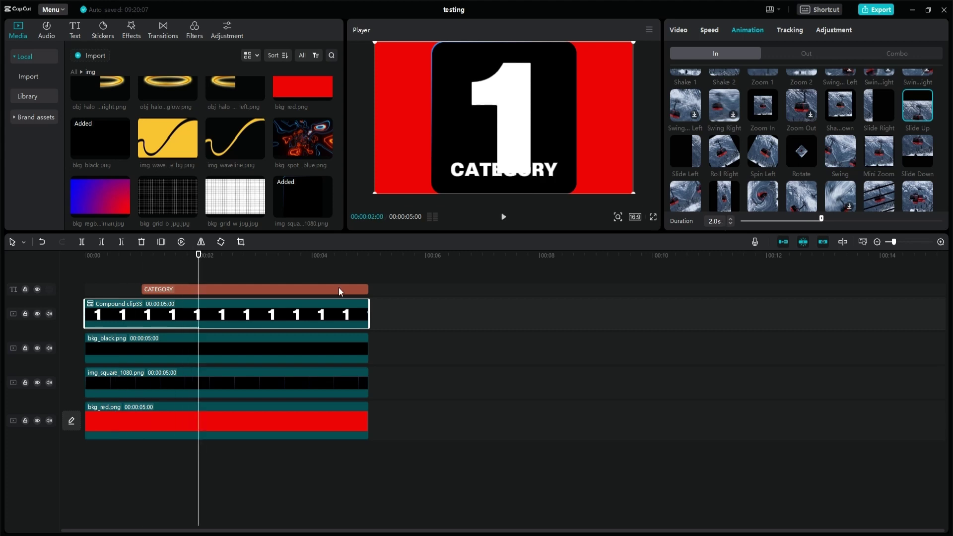
Step: Apply the In animation directly below Slide Right to the CATEGORY text, with a duration of 1.0 s
{"action": "left_click", "coordinate": [316, 289]}
{"action": "left_click", "coordinate": [718, 33]}
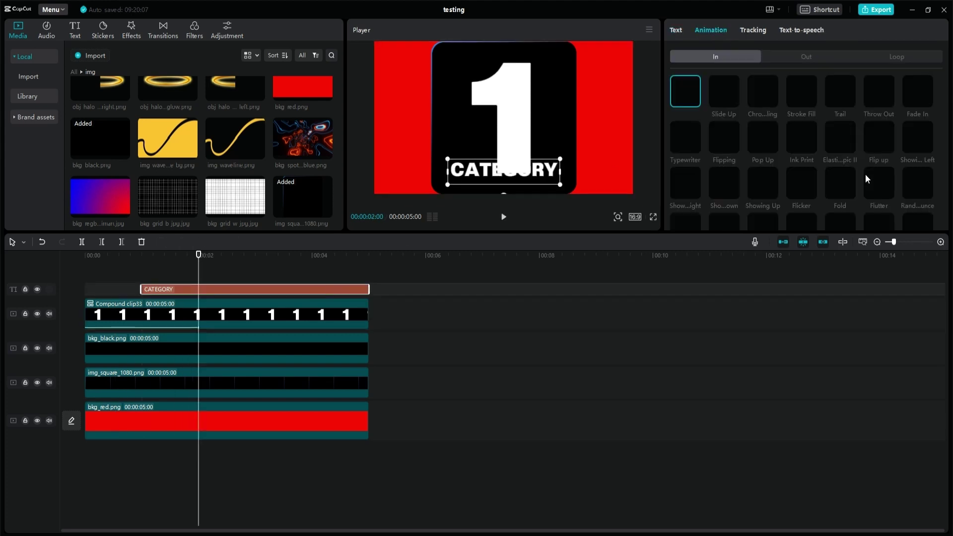
{"action": "scroll", "coordinate": [865, 176], "scroll_direction": "down", "scroll_amount": 2}
{"action": "left_click", "coordinate": [757, 202]}
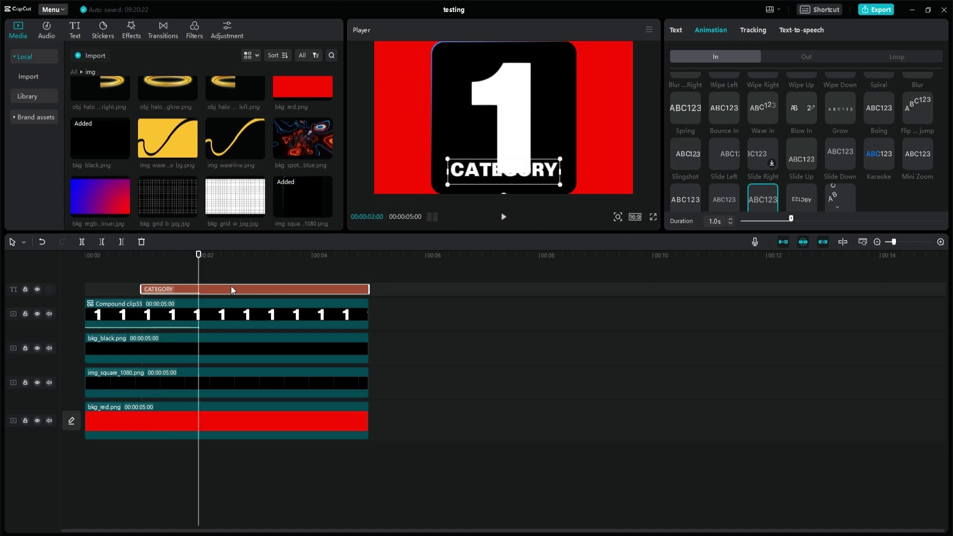
Step: Set the bkg_black.png clip to layer 3 so that it covers the lower part of the number
{"action": "left_click", "coordinate": [245, 355]}
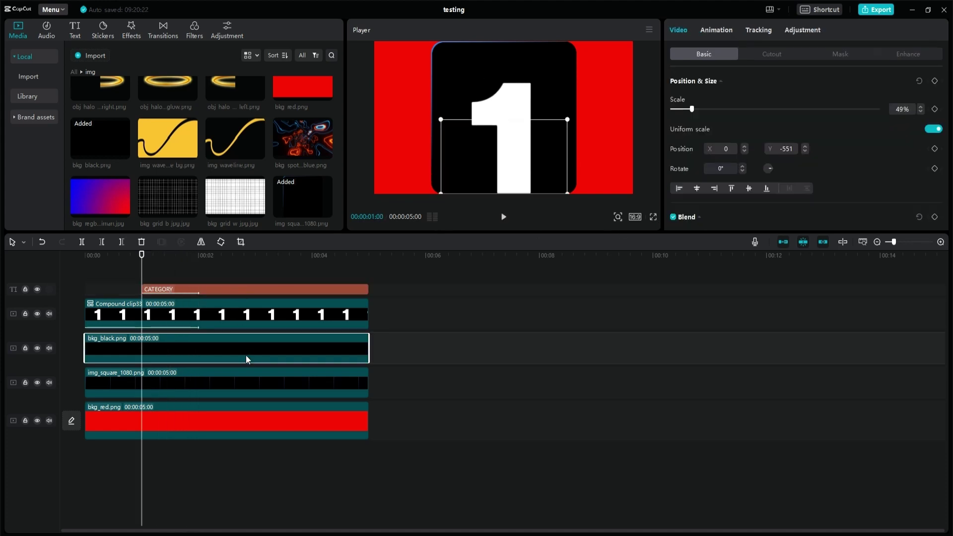
{"action": "scroll", "coordinate": [754, 178], "scroll_direction": "down", "scroll_amount": 5}
{"action": "left_click", "coordinate": [764, 196]}
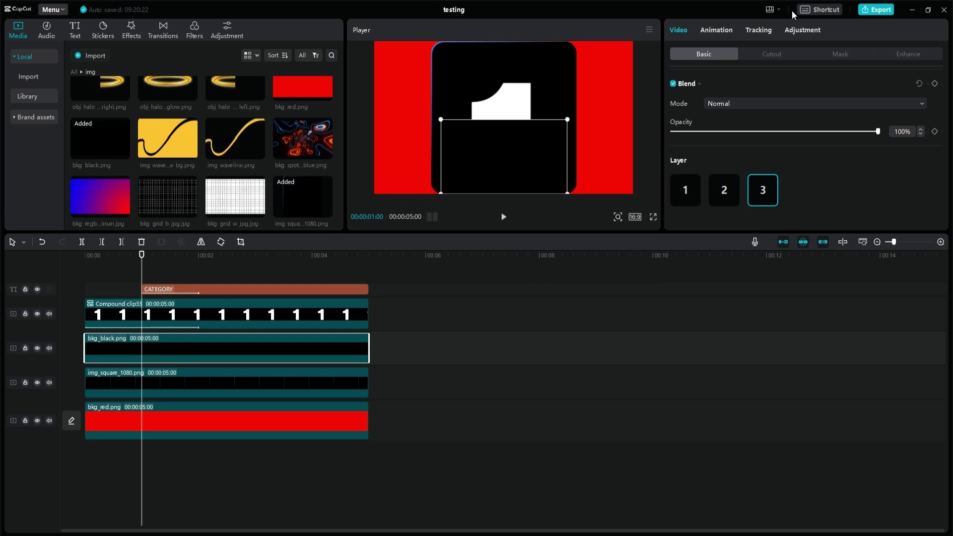
Step: Apply a Split mask to the bkg_black.png clip, rotated 180° and with a feather of 50
{"action": "left_click", "coordinate": [830, 54]}
{"action": "left_click", "coordinate": [728, 114]}
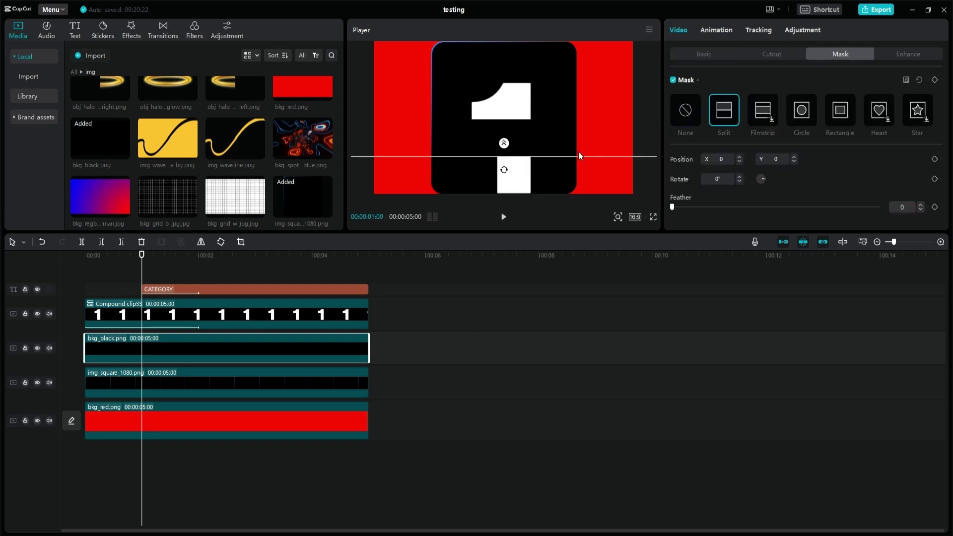
{"action": "left_click", "coordinate": [710, 181]}
{"action": "type", "text": "180"}
{"action": "key", "text": "Return"}
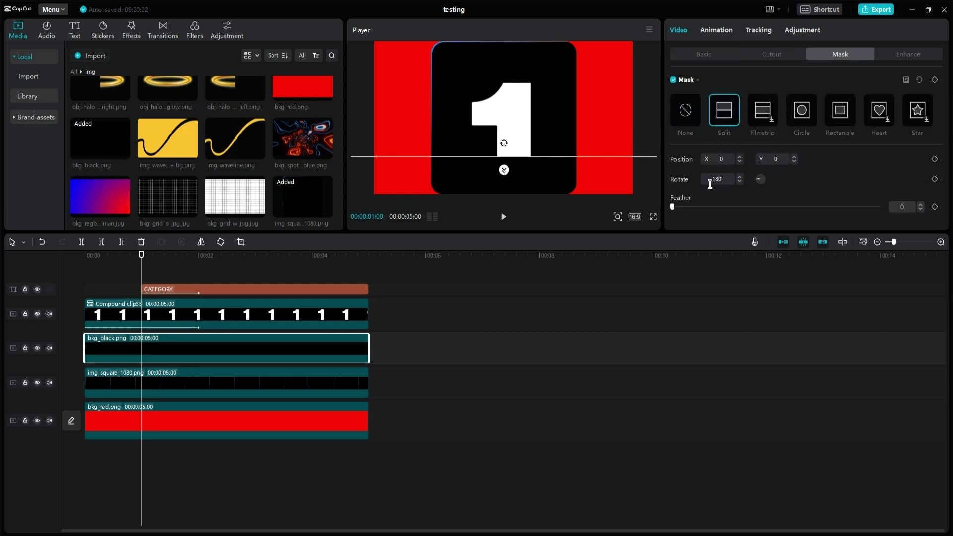
{"action": "type", "text": "50"}
{"action": "key", "text": "Return"}
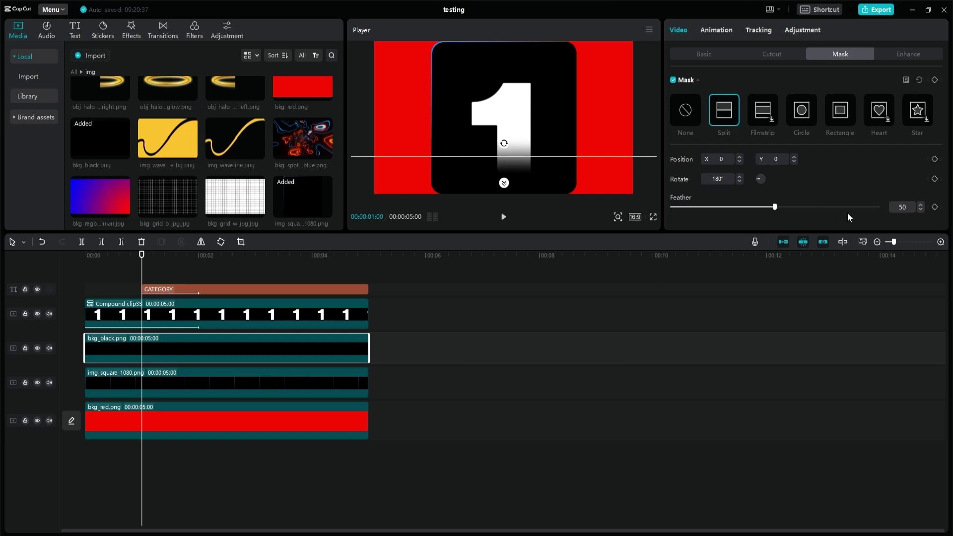
Step: Play back the composition and export the video with the title iman_no1
{"action": "key", "text": "space"}
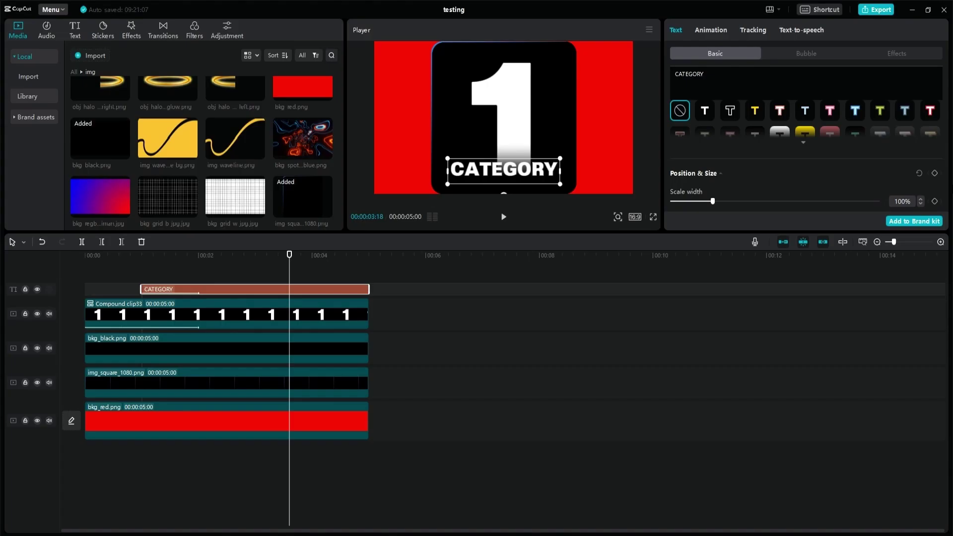
{"action": "left_click", "coordinate": [876, 11]}
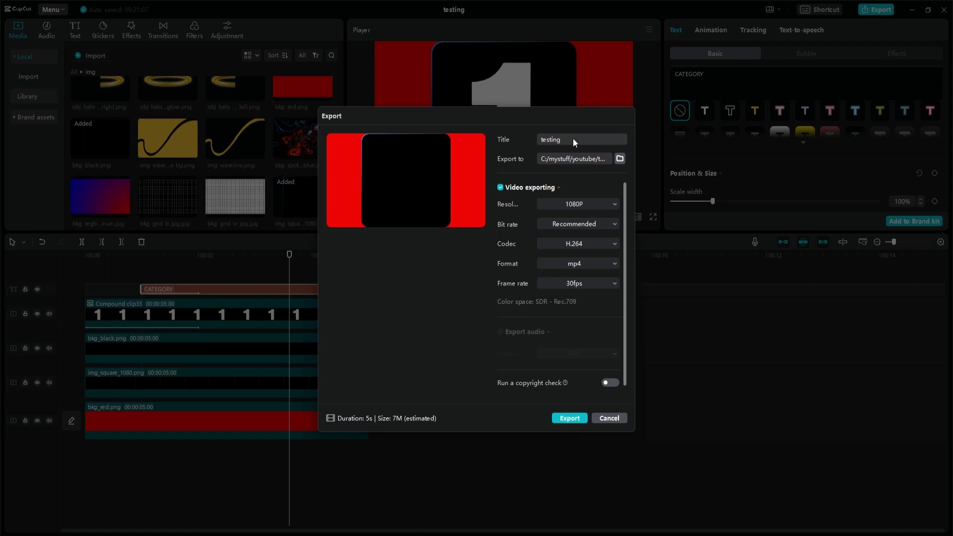
{"action": "double_click", "coordinate": [572, 139]}
{"action": "key", "text": "BackSpace"}
{"action": "type", "text": "iman_no1"}
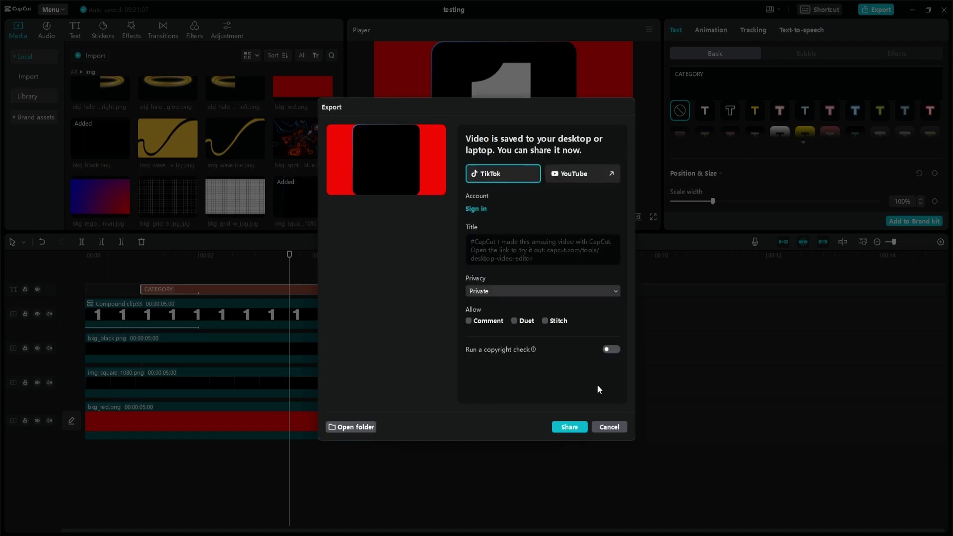
{"action": "left_click", "coordinate": [611, 425]}
Step: Undo the number's compound clip, change its text to "2" and set the scale width to 90%
{"action": "left_click", "coordinate": [213, 315]}
{"action": "right_click", "coordinate": [213, 314]}
{"action": "left_click", "coordinate": [275, 393]}
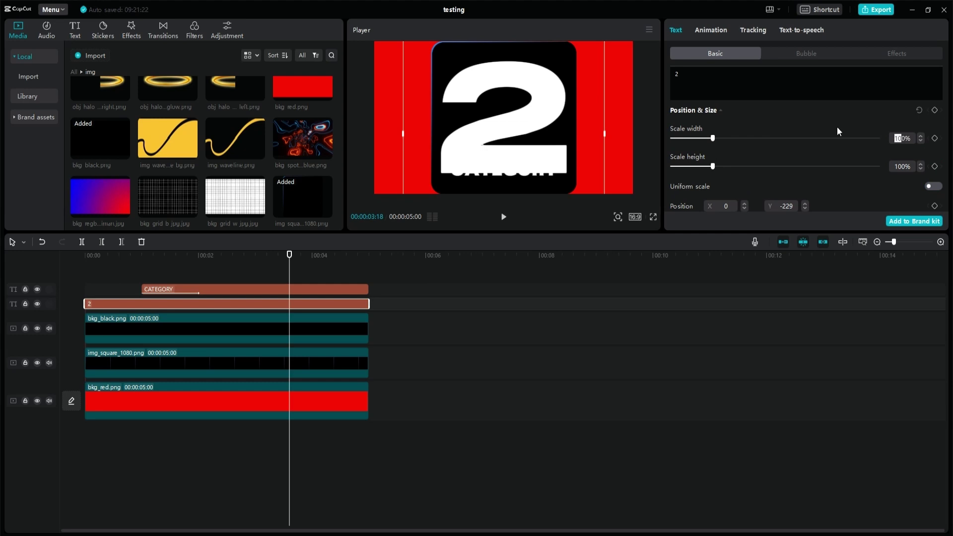
{"action": "type", "text": "9"}
{"action": "key", "text": "Return"}
Step: Convert the "2" text into a compound clip on layer 2 and give it a Slide Up In animation lasting 2.0 s
{"action": "right_click", "coordinate": [299, 305]}
{"action": "left_click", "coordinate": [358, 420]}
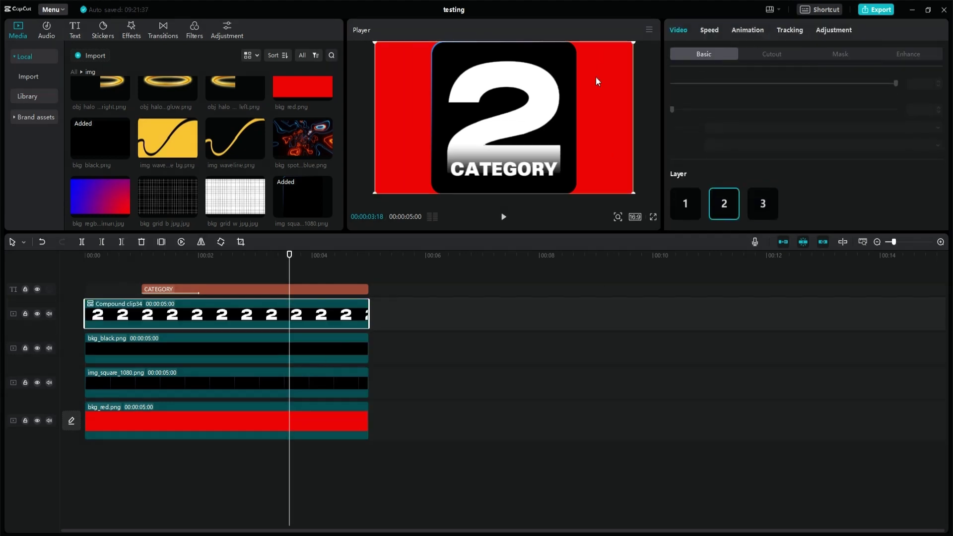
{"action": "left_click", "coordinate": [747, 29]}
{"action": "left_click", "coordinate": [918, 121]}
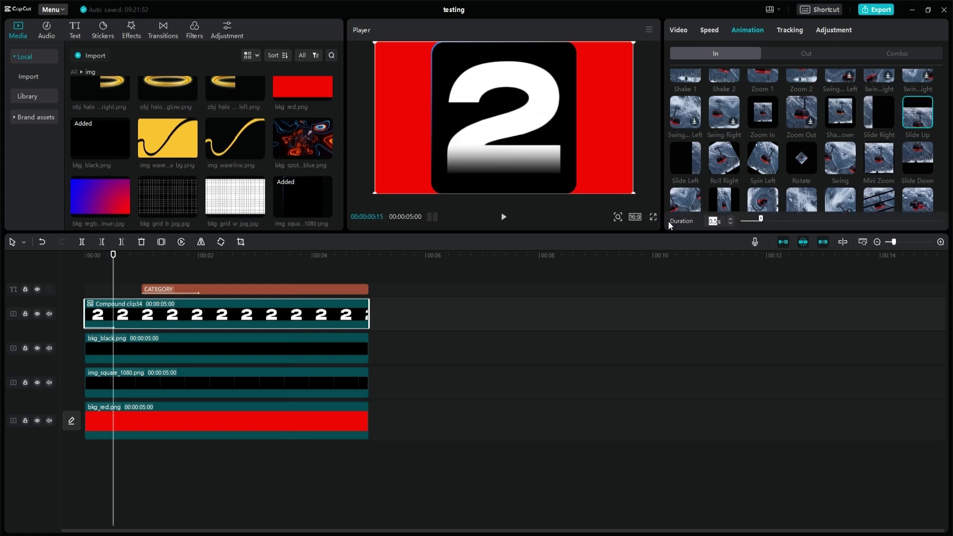
{"action": "type", "text": "2"}
{"action": "key", "text": "Return"}
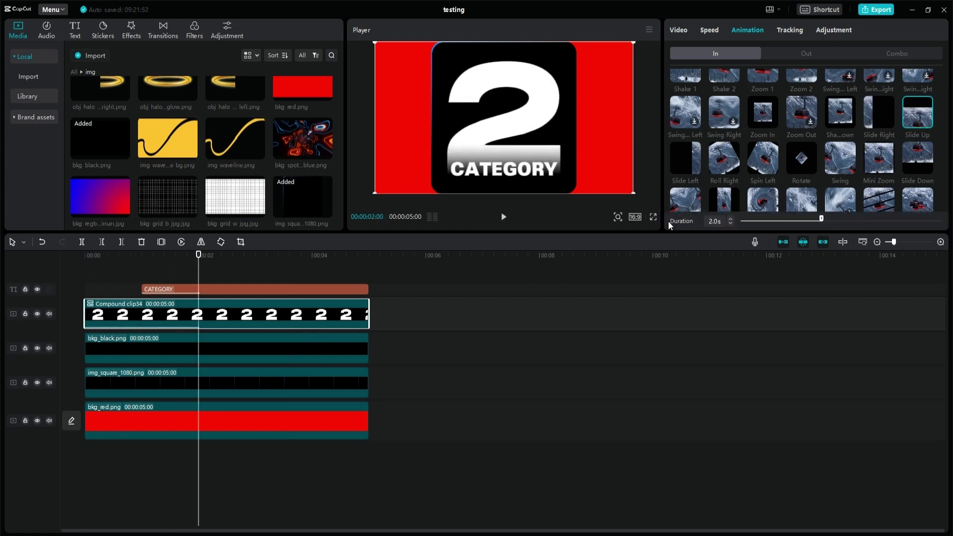
Step: Export the number 2 version of the video and close the export dialog
{"action": "left_click", "coordinate": [876, 10]}
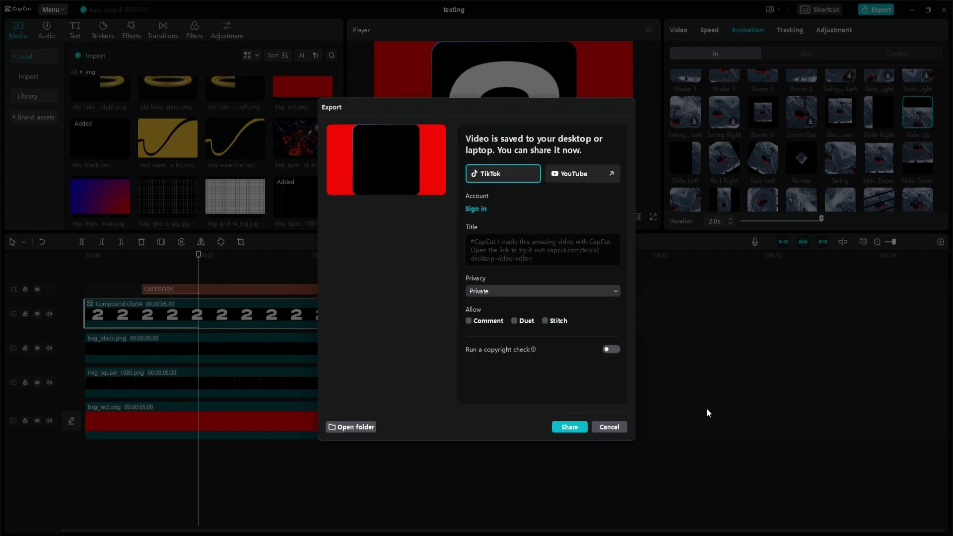
{"action": "left_click", "coordinate": [608, 426]}
Step: Undo the compound clip of the "2" and change its text to "3"
{"action": "right_click", "coordinate": [342, 314]}
{"action": "left_click", "coordinate": [379, 392]}
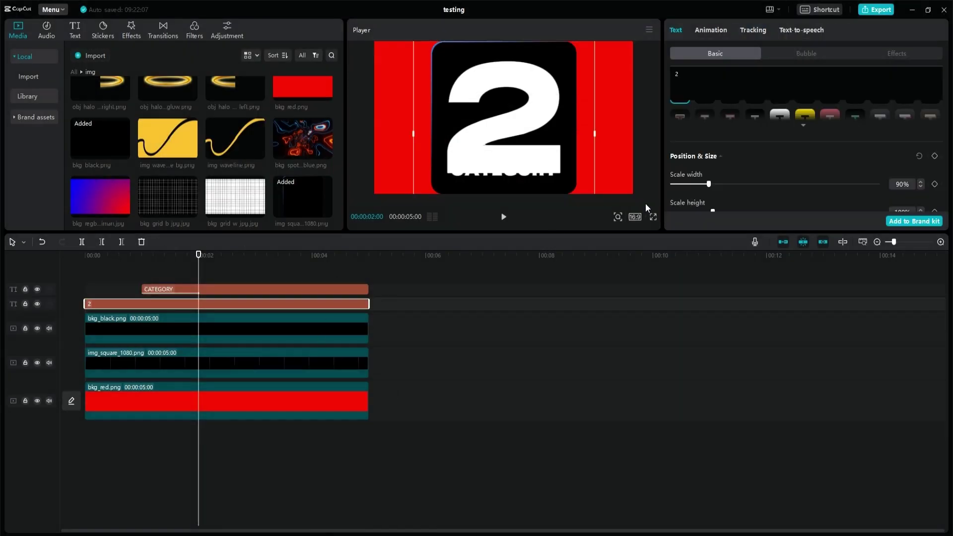
{"action": "left_click", "coordinate": [703, 75]}
{"action": "key", "text": "BackSpace"}
{"action": "type", "text": "3"}
Step: Convert the "3" text into a compound clip on layer 2 and export the number 3 version of the video
{"action": "right_click", "coordinate": [292, 304]}
{"action": "left_click", "coordinate": [336, 416]}
{"action": "left_click", "coordinate": [747, 30]}
{"action": "left_click", "coordinate": [678, 30]}
{"action": "scroll", "coordinate": [781, 159], "scroll_direction": "down", "scroll_amount": 10}
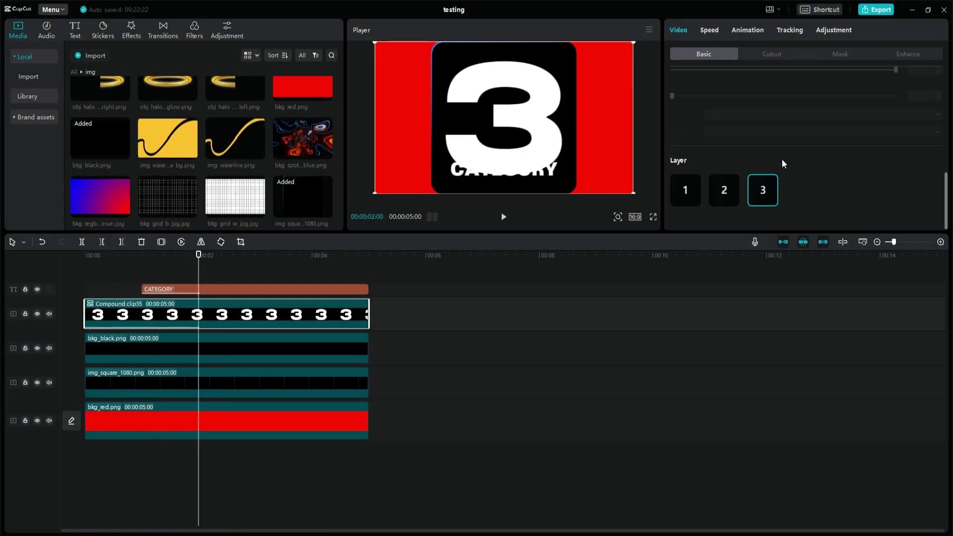
{"action": "left_click", "coordinate": [723, 190]}
{"action": "key", "text": "ctrl+e"}
{"action": "left_click", "coordinate": [609, 417]}
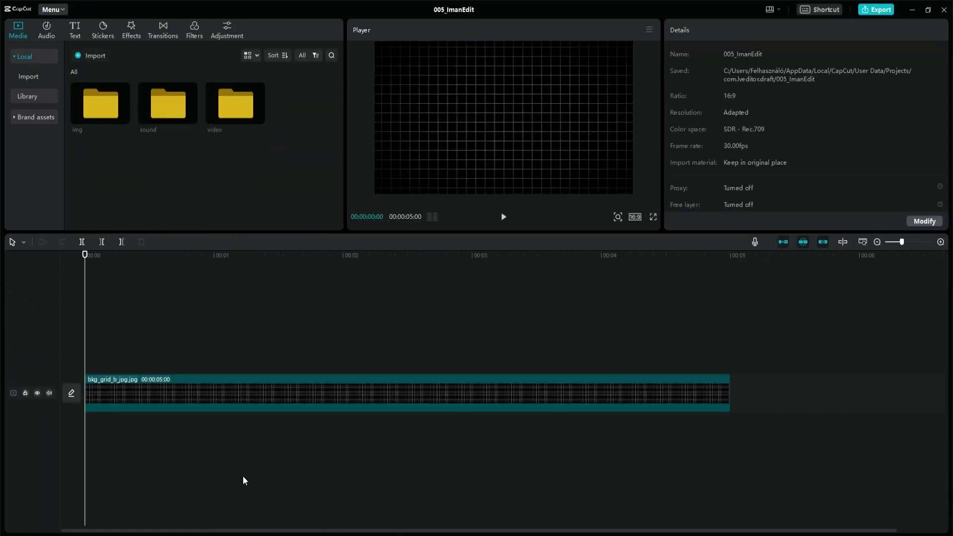
Step: Place iman_no1.mp4, iman_no2.mp4 and iman_no3.mp4 end to end on a track above the grid background clip
{"action": "left_click_drag", "start_coordinate": [178, 168], "coordinate": [733, 360]}
{"action": "left_click_drag", "start_coordinate": [303, 107], "coordinate": [750, 358]}
{"action": "key", "text": "ctrl+z"}
{"action": "left_click_drag", "start_coordinate": [302, 104], "coordinate": [751, 360]}
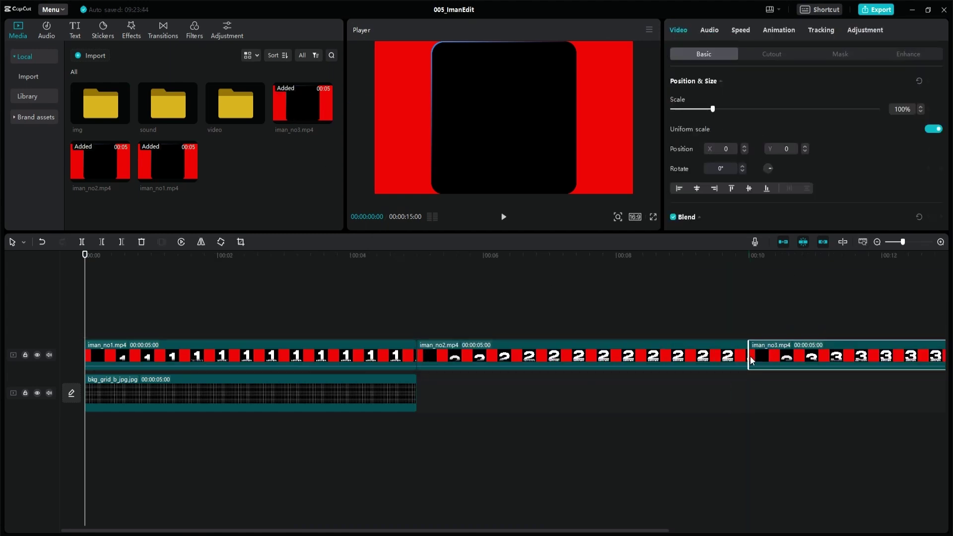
Step: Extend the grid background clip to 15 seconds so it ends together with the third number clip
{"action": "scroll", "coordinate": [362, 385], "scroll_direction": "down", "scroll_amount": 1}
{"action": "left_click", "coordinate": [299, 390]}
{"action": "left_click_drag", "start_coordinate": [306, 392], "coordinate": [748, 386]}
Step: Remove the red background from iman_no1.mp4 using Chroma key with the red color picked and strength 100
{"action": "left_click", "coordinate": [216, 308]}
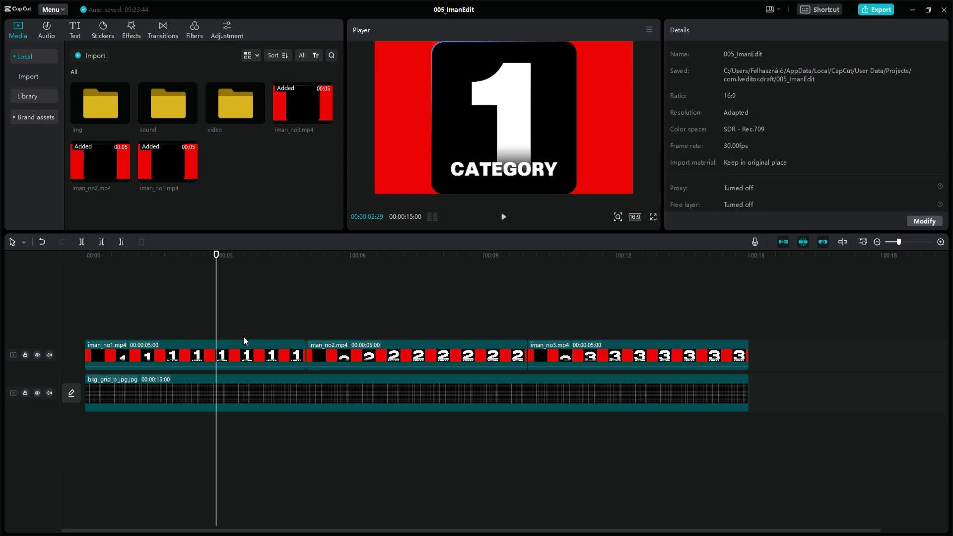
{"action": "left_click", "coordinate": [247, 351]}
{"action": "left_click", "coordinate": [773, 54]}
{"action": "left_click", "coordinate": [709, 99]}
{"action": "left_click", "coordinate": [603, 124]}
{"action": "left_click_drag", "start_coordinate": [671, 127], "coordinate": [879, 127]}
Step: Key the red background out of iman_no2.mp4 and iman_no3.mp4 using Chroma key with strength 100
{"action": "left_click", "coordinate": [411, 303]}
{"action": "left_click", "coordinate": [439, 358]}
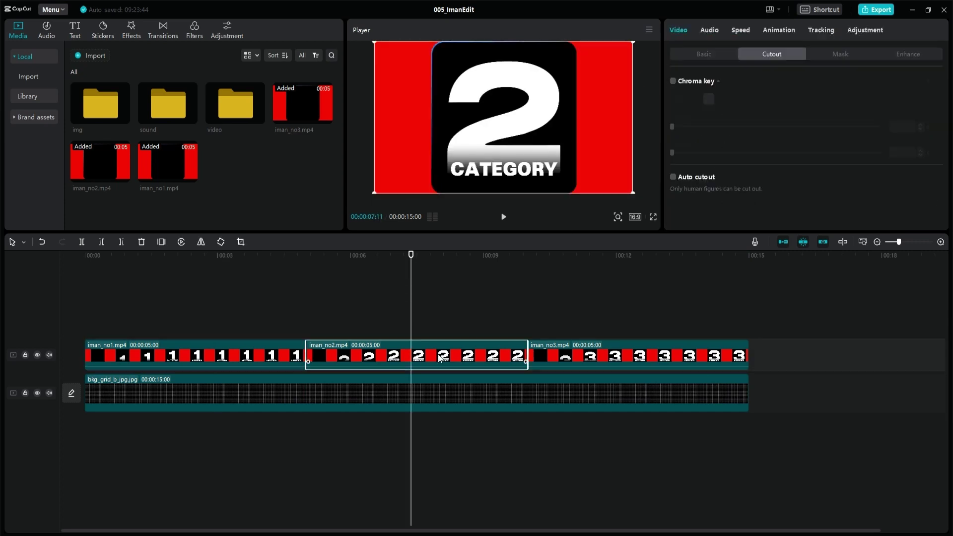
{"action": "left_click", "coordinate": [619, 138]}
{"action": "left_click", "coordinate": [621, 308]}
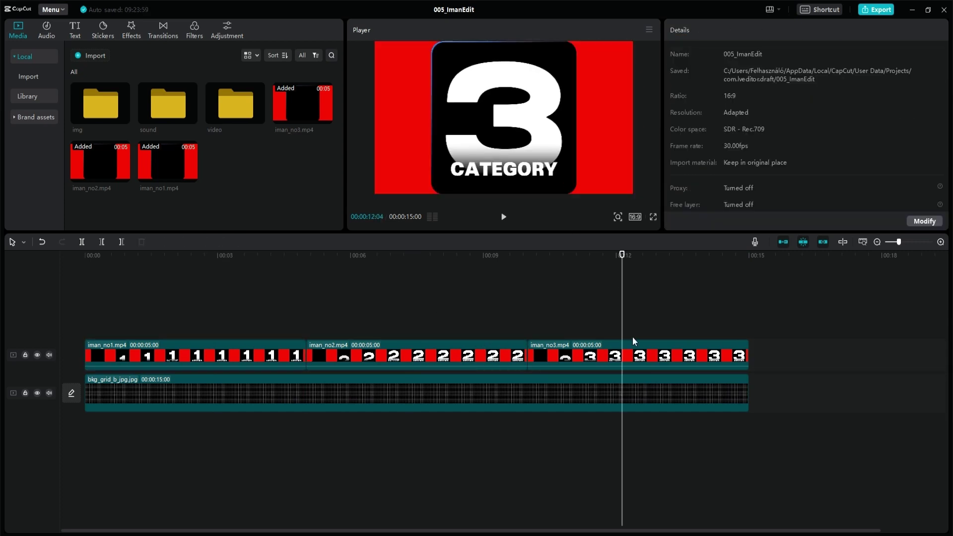
{"action": "left_click", "coordinate": [633, 359]}
{"action": "left_click_drag", "start_coordinate": [672, 127], "coordinate": [878, 127]}
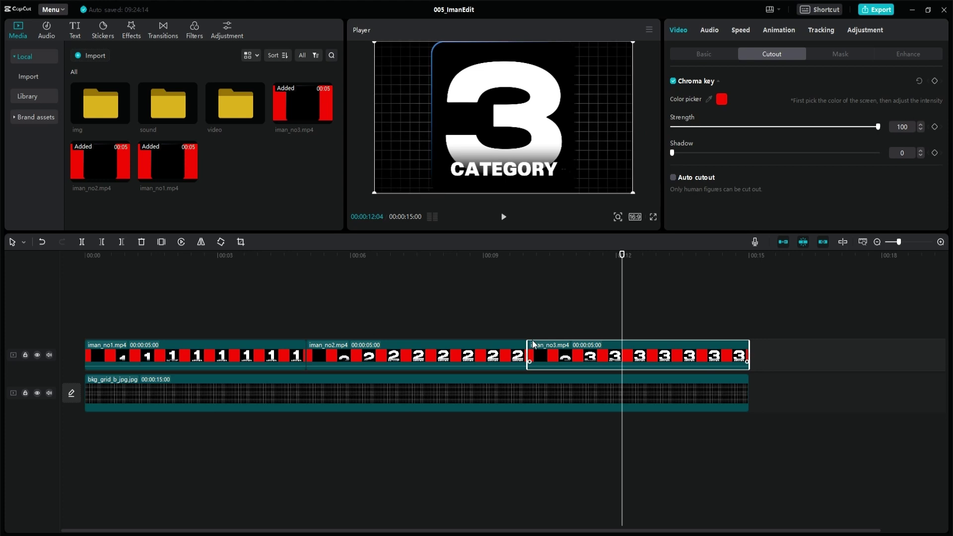
Step: Apply the Flip 4 combo animation to each of the three number clips
{"action": "key", "text": "Home"}
{"action": "key", "text": "space"}
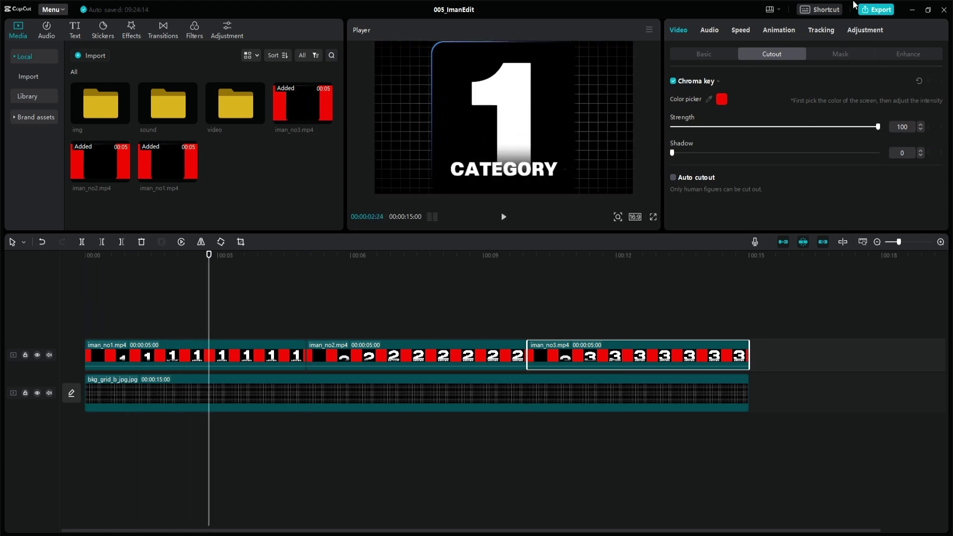
{"action": "left_click", "coordinate": [268, 358]}
{"action": "left_click", "coordinate": [778, 30]}
{"action": "left_click", "coordinate": [896, 54]}
{"action": "left_click", "coordinate": [761, 106]}
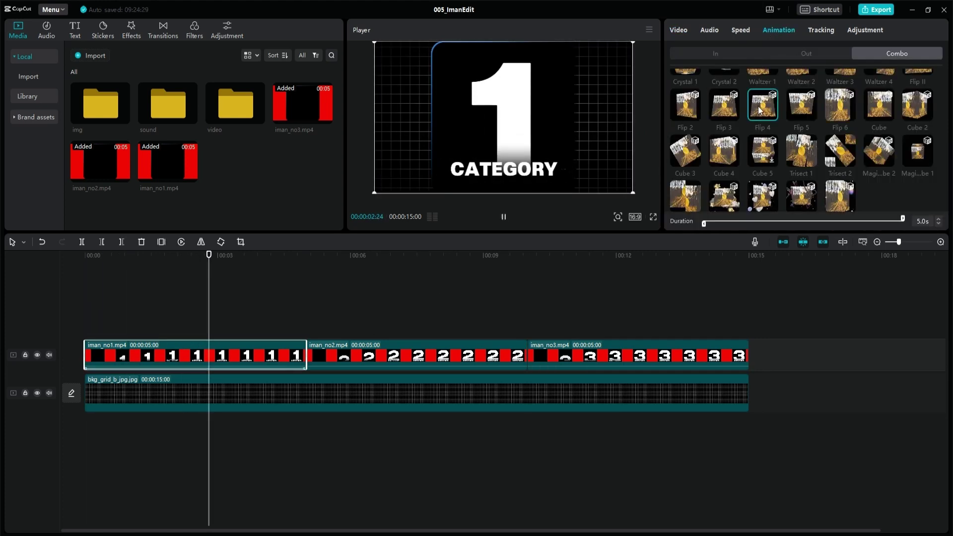
{"action": "left_click", "coordinate": [423, 346]}
{"action": "left_click", "coordinate": [762, 106]}
{"action": "left_click", "coordinate": [635, 353]}
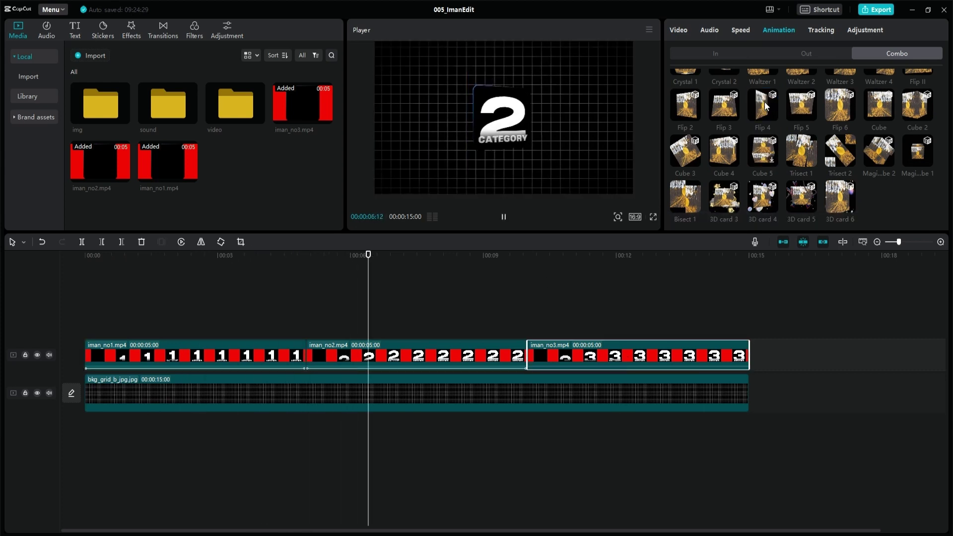
{"action": "left_click", "coordinate": [762, 106]}
Step: Convert each of the three animated number clips into its own compound clip
{"action": "key", "text": "Up"}
{"action": "key", "text": "Up"}
{"action": "key", "text": "Up"}
{"action": "left_click", "coordinate": [204, 350]}
{"action": "right_click", "coordinate": [205, 353]}
{"action": "left_click", "coordinate": [270, 391]}
{"action": "left_click", "coordinate": [365, 359]}
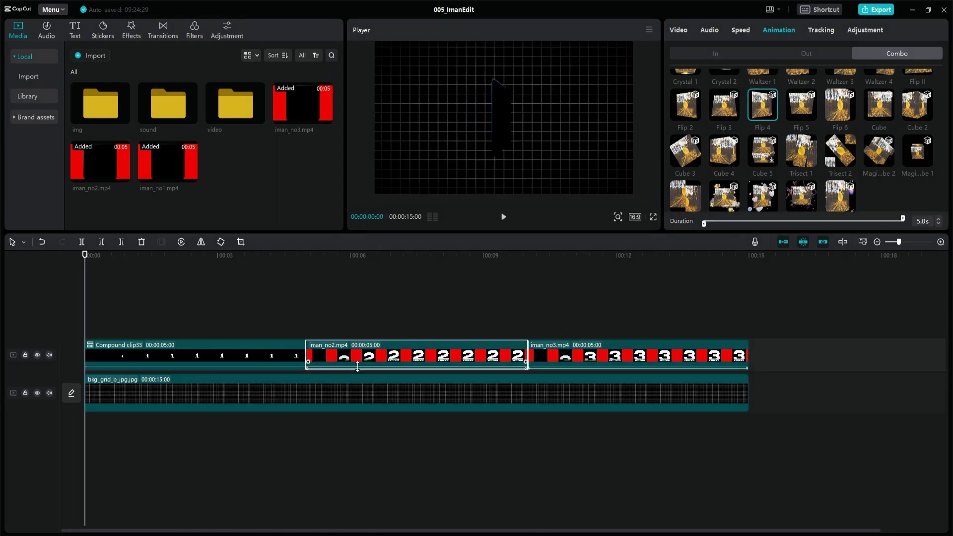
{"action": "right_click", "coordinate": [365, 359]}
{"action": "left_click", "coordinate": [431, 391]}
{"action": "right_click", "coordinate": [558, 363]}
{"action": "left_click", "coordinate": [604, 390]}
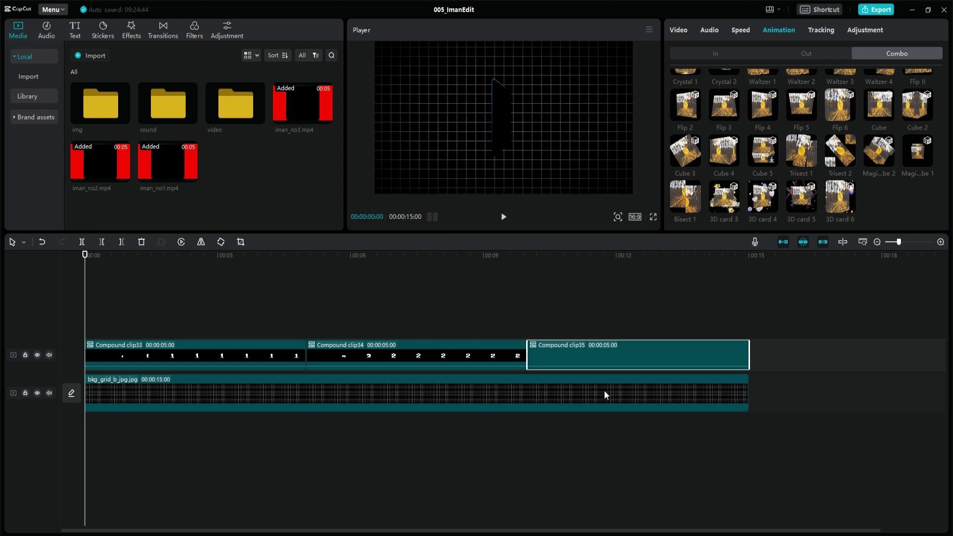
Step: Stack the compound clips on separate tracks, starting number 2 at 1 second and number 3 at 2 seconds
{"action": "left_click", "coordinate": [130, 267]}
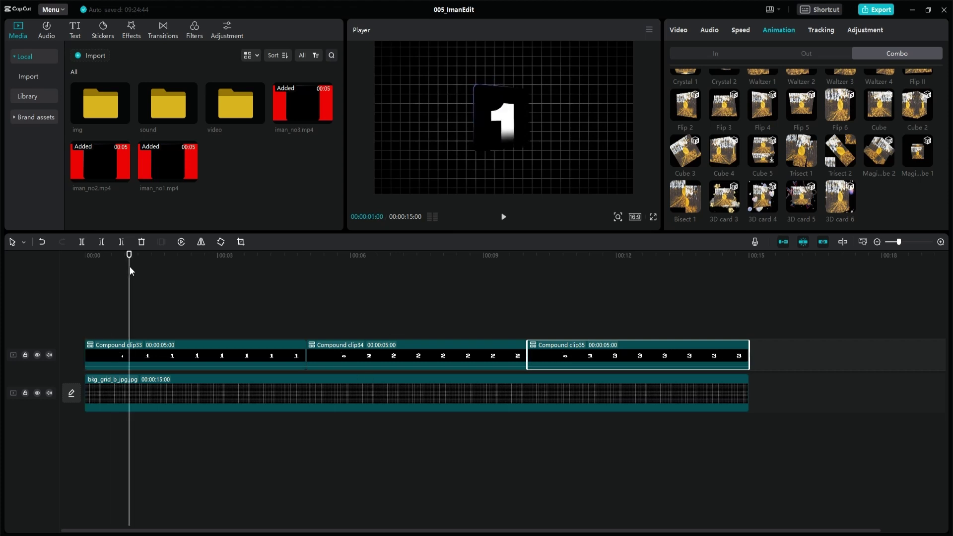
{"action": "left_click_drag", "start_coordinate": [329, 355], "coordinate": [156, 323]}
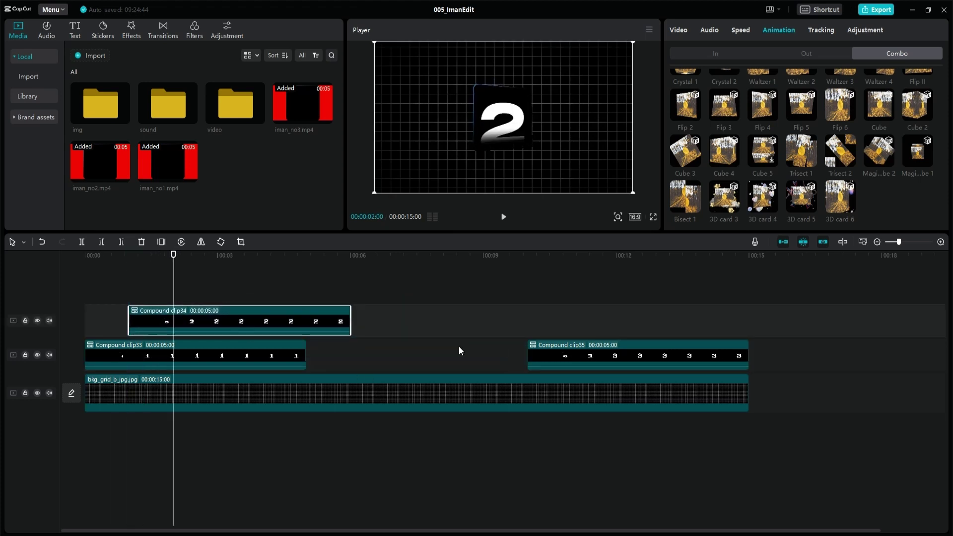
{"action": "left_click_drag", "start_coordinate": [562, 352], "coordinate": [208, 291]}
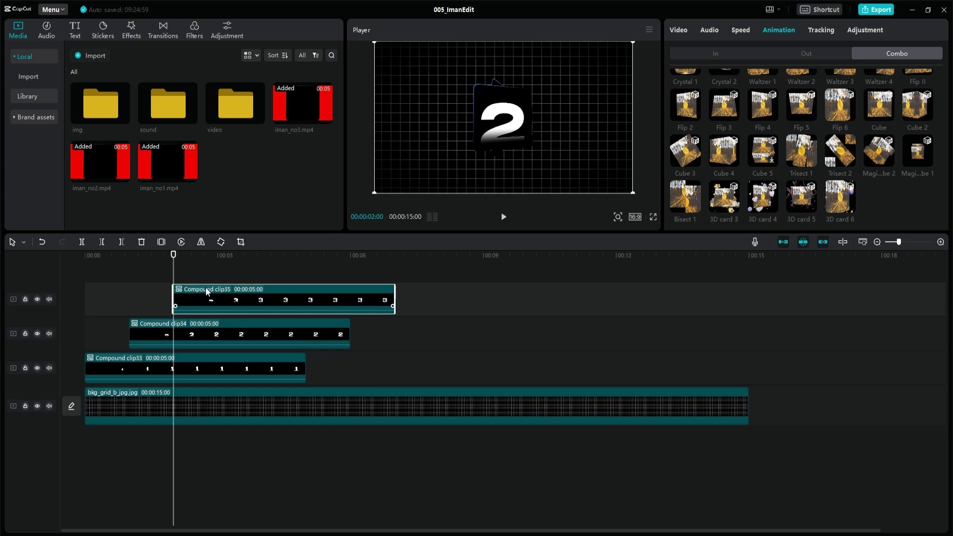
Step: Set the X position of the number 3 compound clip to 1000 and of the number 1 compound clip to -1000
{"action": "left_click", "coordinate": [196, 276]}
{"action": "left_click", "coordinate": [250, 299]}
{"action": "scroll", "coordinate": [823, 155], "scroll_direction": "down", "scroll_amount": 5}
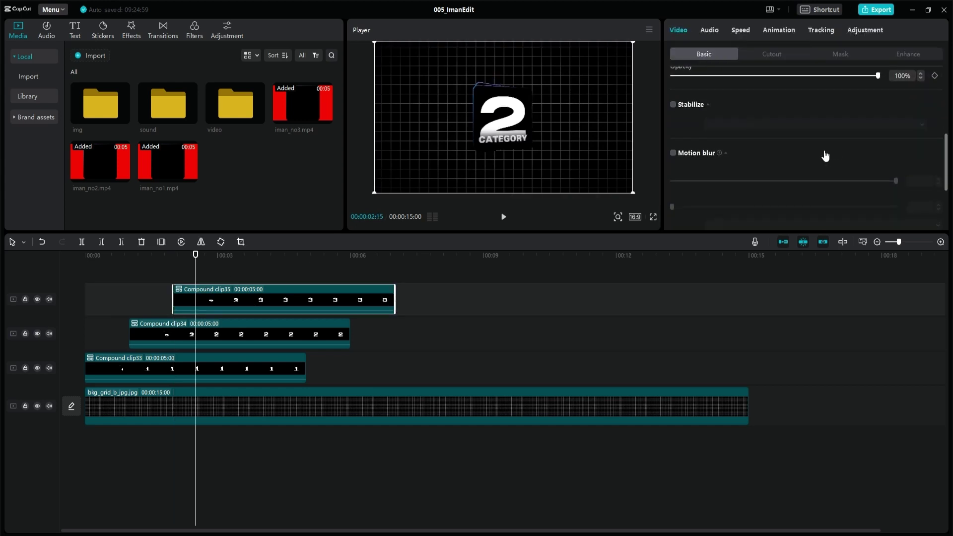
{"action": "scroll", "coordinate": [785, 145], "scroll_direction": "up", "scroll_amount": 10}
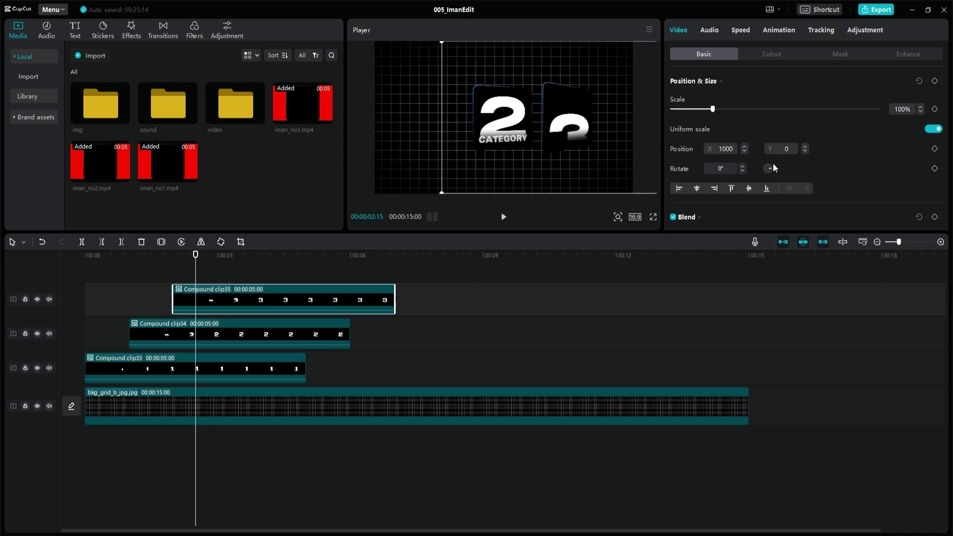
{"action": "left_click", "coordinate": [198, 379]}
{"action": "left_click", "coordinate": [721, 150]}
{"action": "type", "text": "-100"}
{"action": "key", "text": "Return"}
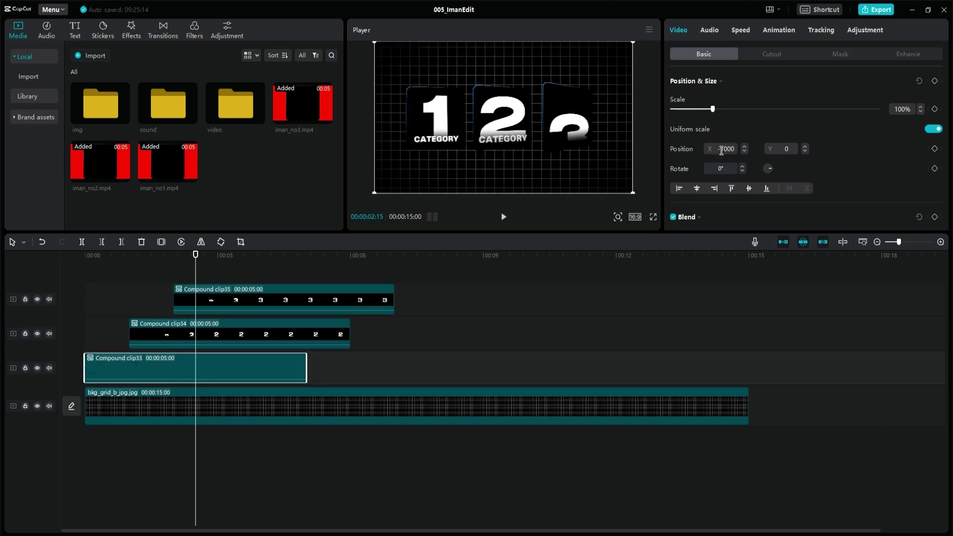
Step: Play the sequence from the start to check how the three staggered cards appear and end
{"action": "key", "text": "Up"}
{"action": "key", "text": "Up"}
{"action": "key", "text": "Up"}
{"action": "key", "text": "space"}
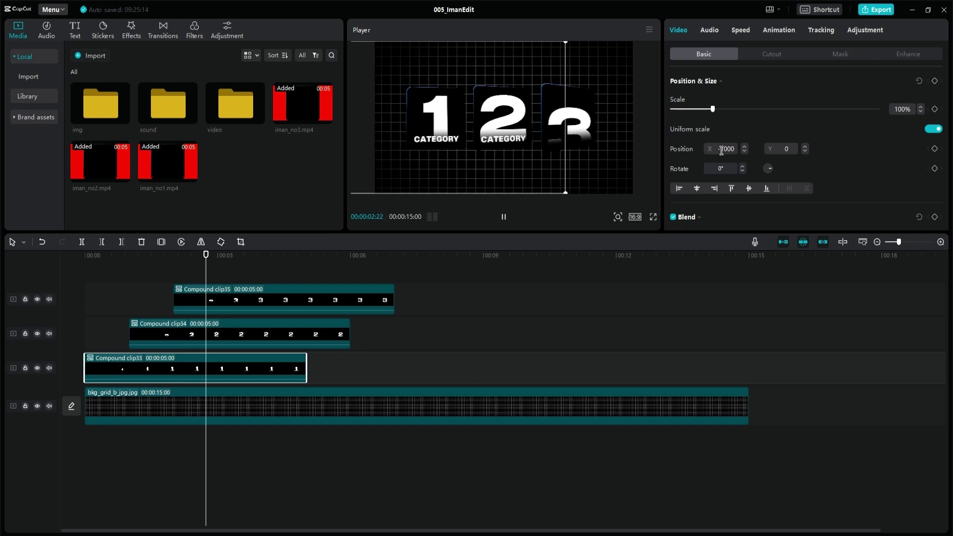
{"action": "key", "text": "space"}
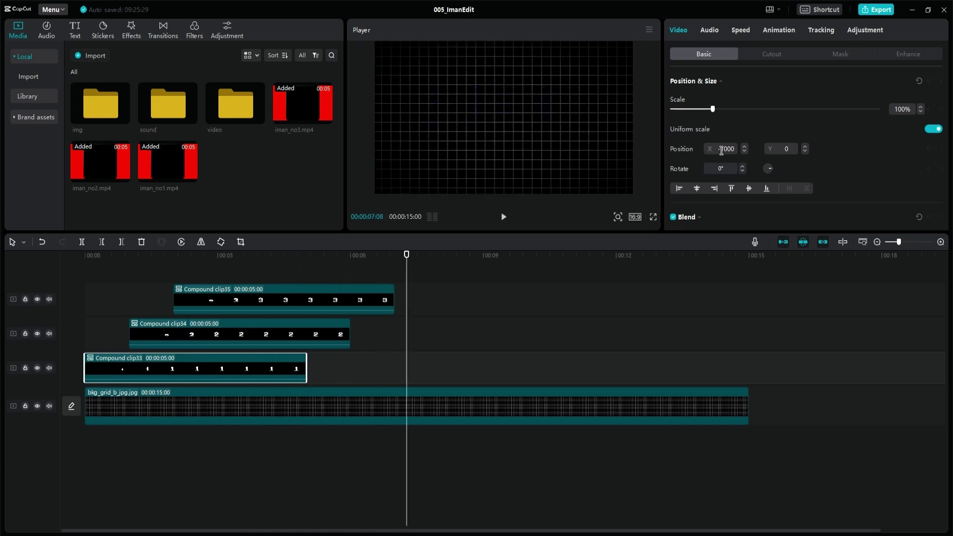
Step: Add freeze frames to the number 1 compound clip at 00:00:04:10 and the number 2 compound clip at 00:00:05:10
{"action": "left_click", "coordinate": [309, 368]}
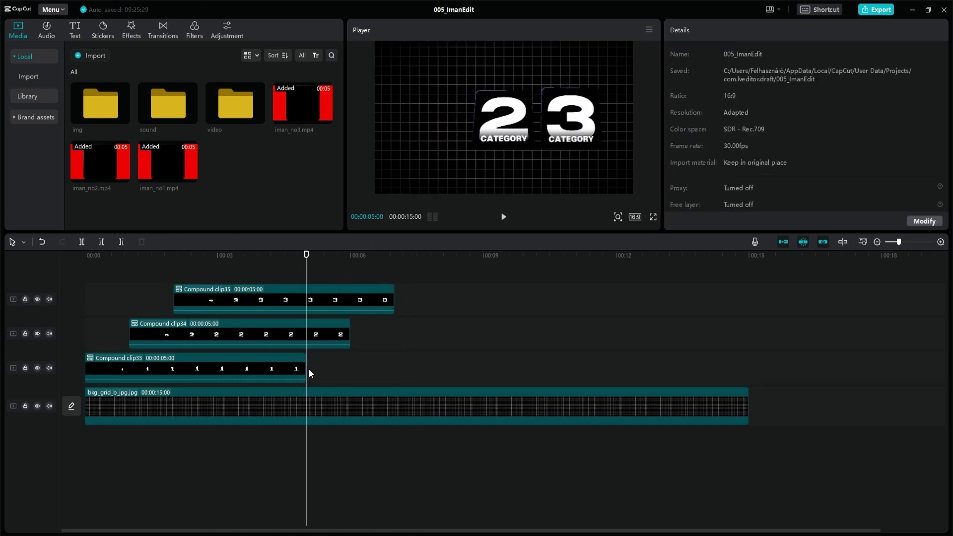
{"action": "right_click", "coordinate": [282, 359]}
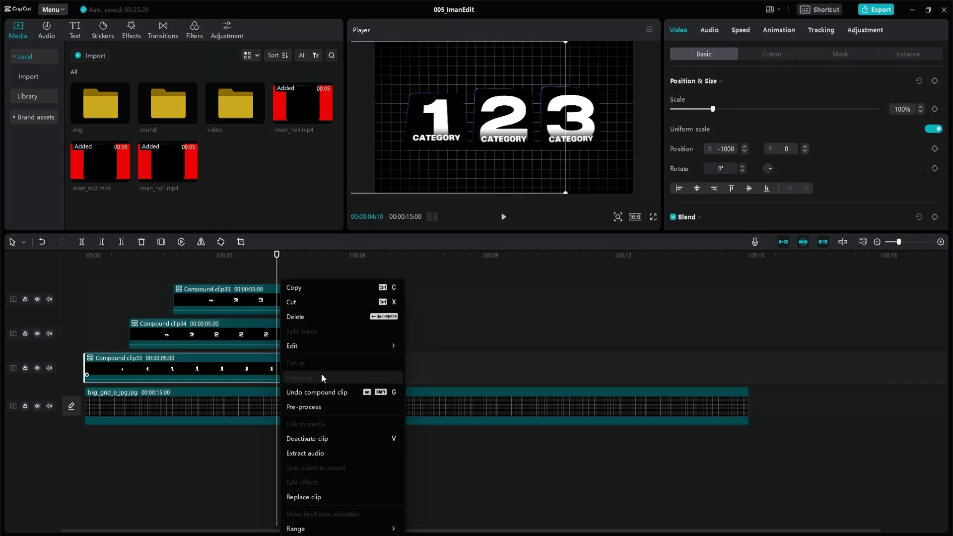
{"action": "mouse_move", "coordinate": [377, 346]}
{"action": "left_click", "coordinate": [422, 346]}
{"action": "left_click", "coordinate": [413, 362]}
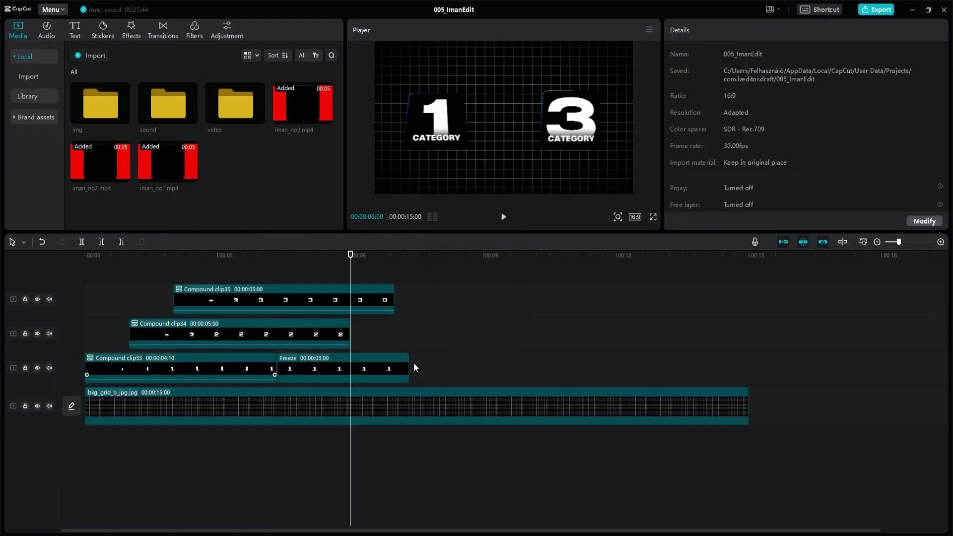
{"action": "right_click", "coordinate": [283, 325]}
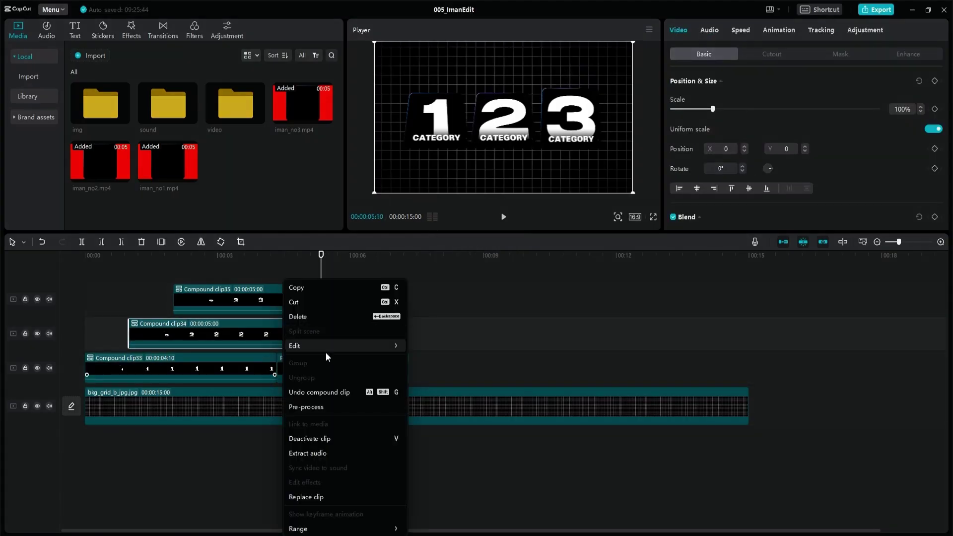
{"action": "mouse_move", "coordinate": [367, 347]}
{"action": "left_click", "coordinate": [432, 349]}
{"action": "left_click", "coordinate": [467, 336]}
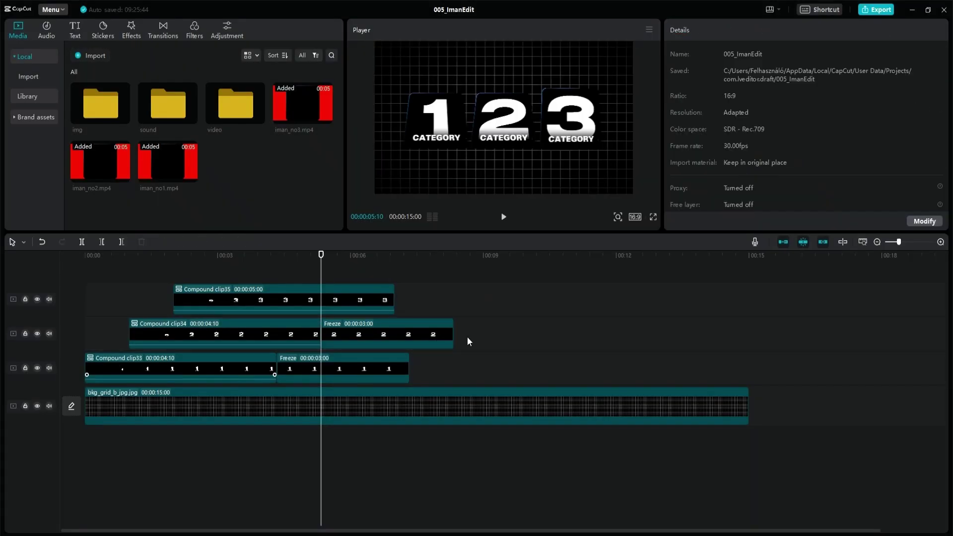
Step: Add a freeze frame to the number 3 compound clip at 00:00:06:10
{"action": "key", "text": "Down"}
{"action": "left_click", "coordinate": [362, 301]}
{"action": "right_click", "coordinate": [362, 301]}
{"action": "mouse_move", "coordinate": [472, 346]}
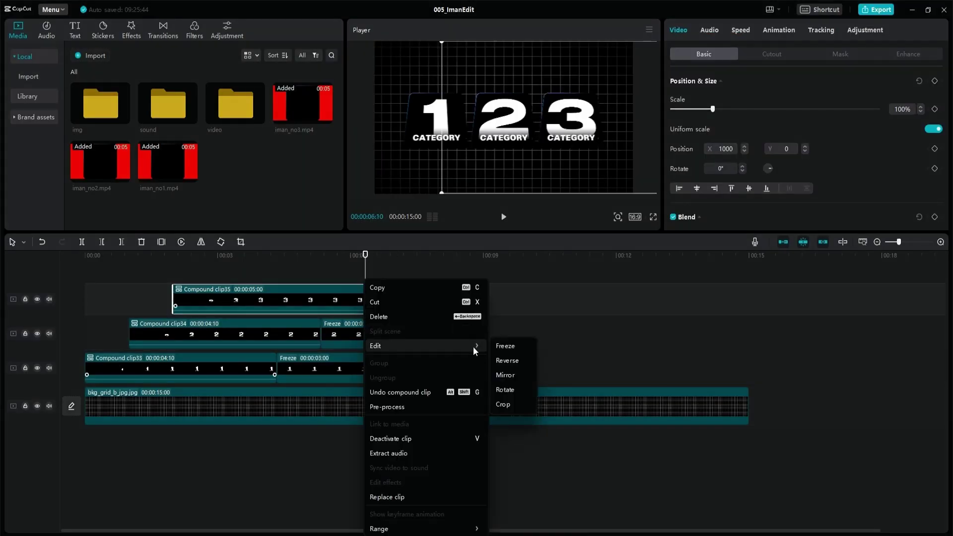
{"action": "left_click", "coordinate": [503, 346]}
{"action": "left_click", "coordinate": [514, 303]}
Step: Extend the number 2 freeze frame to 4 seconds and the number 1 freeze frame to 5 seconds, aligning all track ends
{"action": "left_click", "coordinate": [430, 334]}
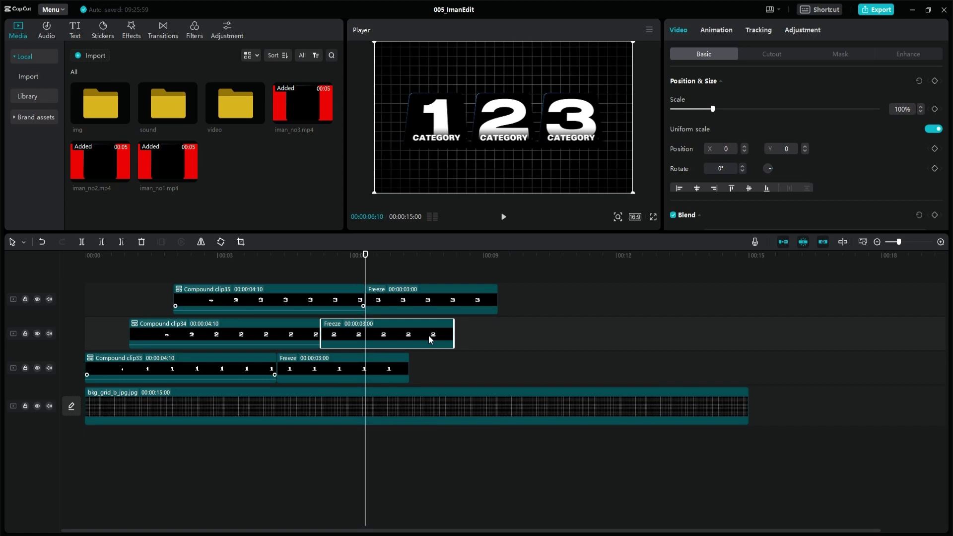
{"action": "left_click_drag", "start_coordinate": [452, 333], "coordinate": [495, 327]}
{"action": "left_click_drag", "start_coordinate": [406, 363], "coordinate": [495, 359]}
Step: Play the sequence from the start to review the cards together with their freeze frames
{"action": "key", "text": "Up"}
{"action": "key", "text": "Up"}
{"action": "key", "text": "Up"}
{"action": "key", "text": "Up"}
{"action": "key", "text": "Up"}
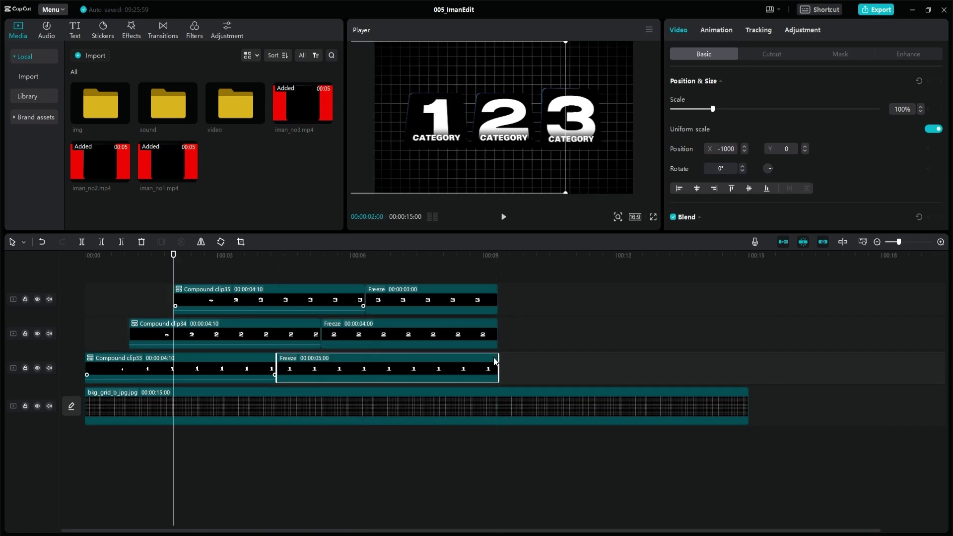
{"action": "key", "text": "space"}
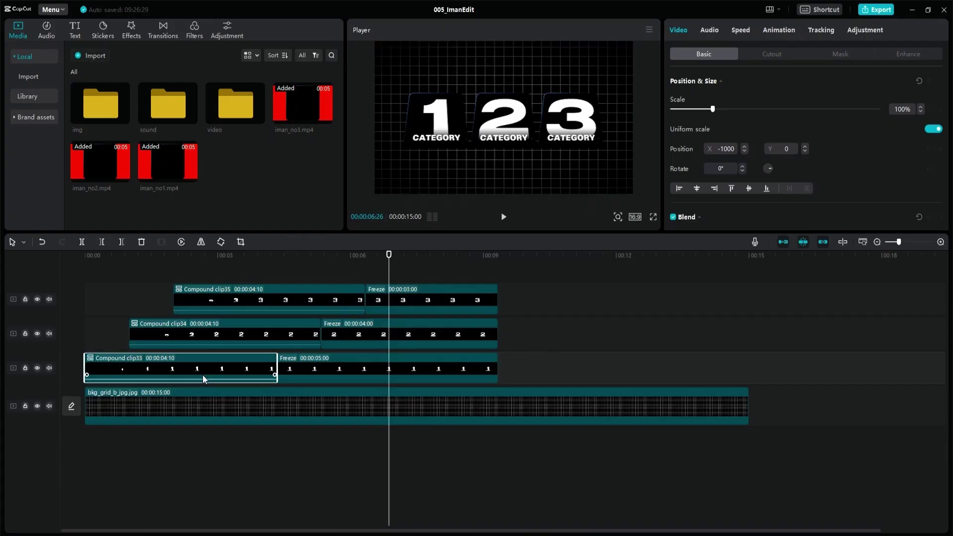
Step: Add a rotation keyframe at the start of the number 1 compound clip and open its rotation value at 00:00:04:10
{"action": "key", "text": "Up"}
{"action": "key", "text": "Up"}
{"action": "key", "text": "Up"}
{"action": "key", "text": "Up"}
{"action": "key", "text": "Up"}
{"action": "key", "text": "Up"}
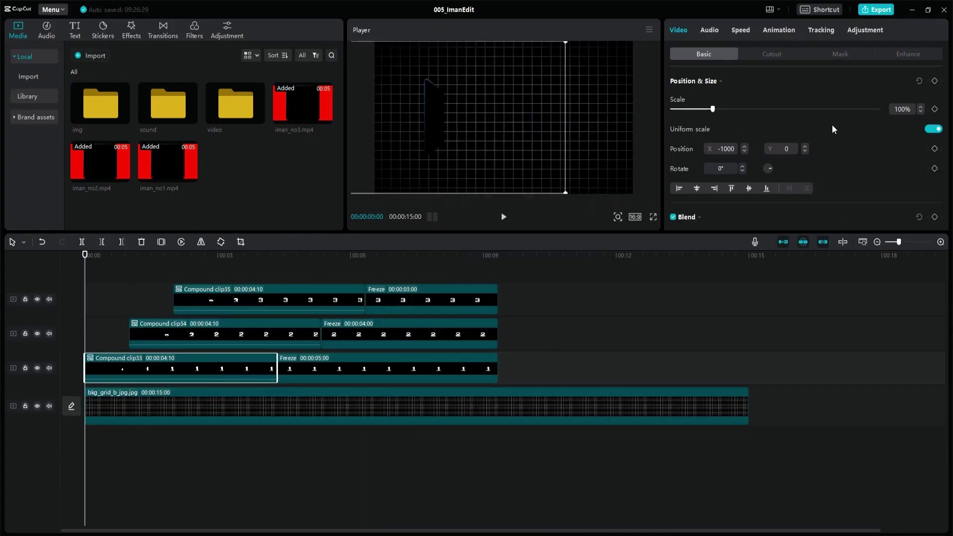
{"action": "left_click", "coordinate": [935, 169]}
{"action": "key", "text": "Down"}
{"action": "key", "text": "Down"}
{"action": "key", "text": "Down"}
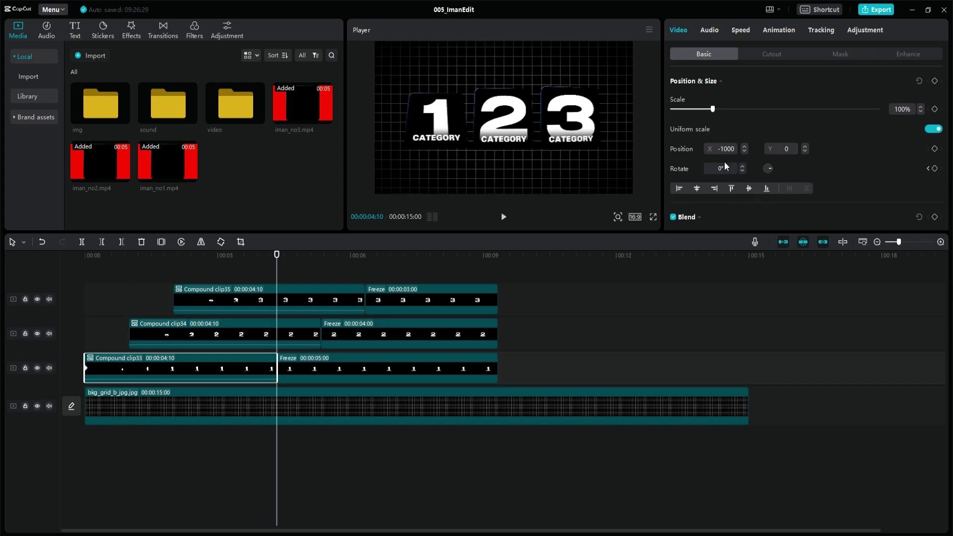
{"action": "left_click", "coordinate": [711, 169]}
Step: Set the rotation of the number 1 freeze frame to -5°
{"action": "left_click", "coordinate": [436, 367]}
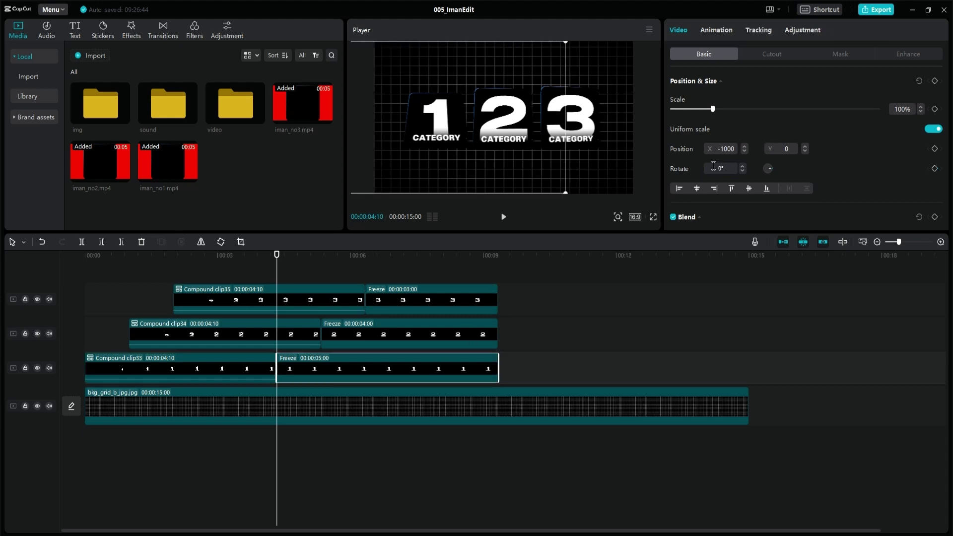
{"action": "key", "text": "BackSpace"}
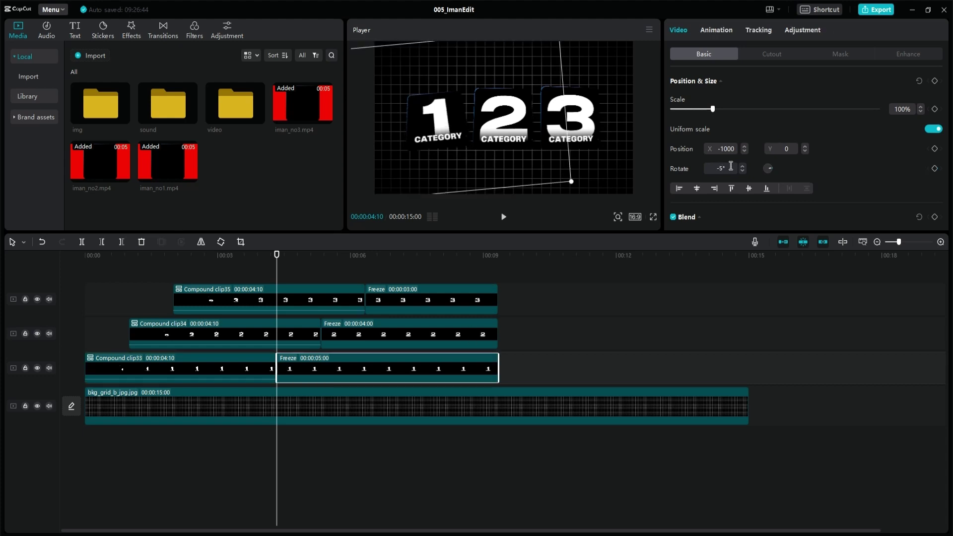
Step: Delete the number 3 compound clip that precedes its freeze frame on the timeline
{"action": "left_click", "coordinate": [336, 298]}
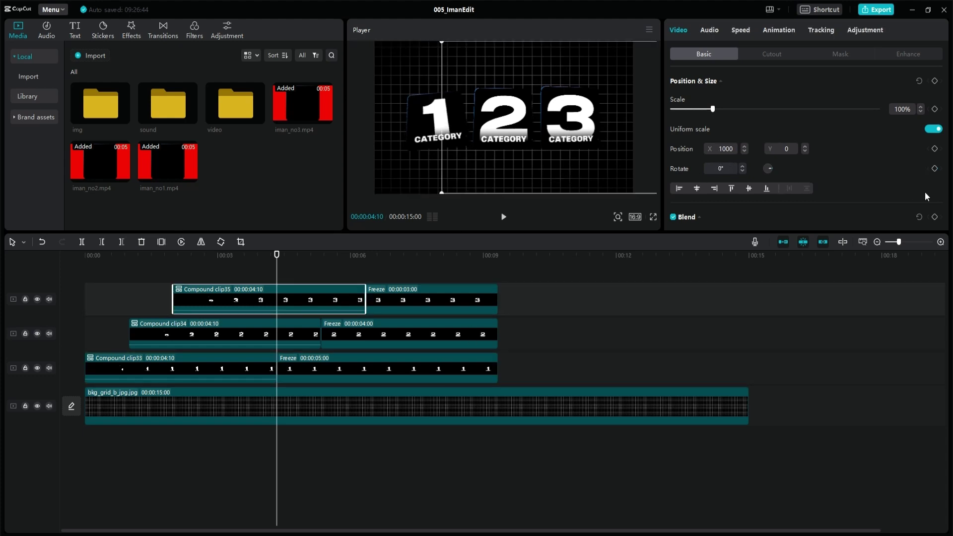
{"action": "left_click", "coordinate": [935, 168]}
{"action": "key", "text": "Delete"}
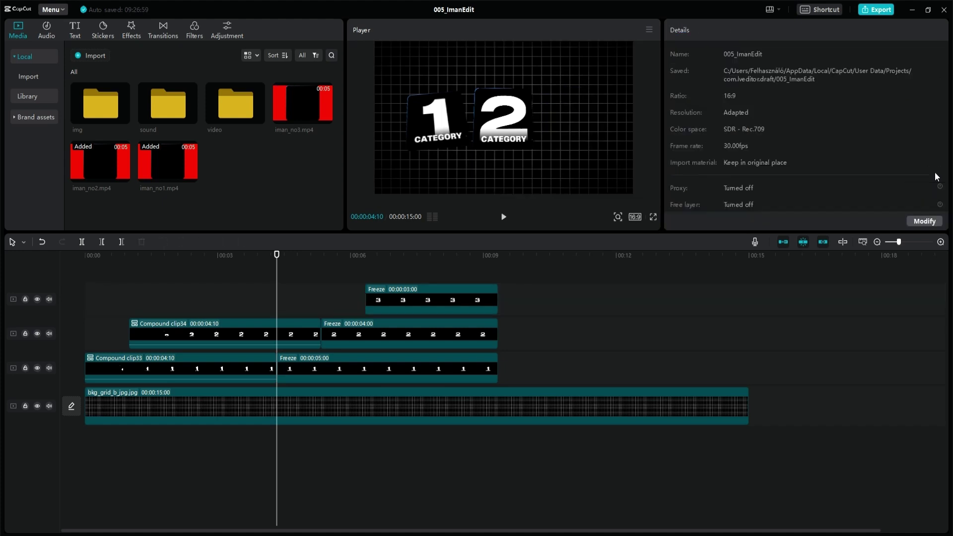
Step: Undo the deletion of the number 3 compound clip and add a rotation keyframe at its start
{"action": "key", "text": "ctrl+z"}
{"action": "key", "text": "ctrl+z"}
{"action": "key", "text": "Up"}
{"action": "left_click", "coordinate": [934, 172]}
Step: Add a rotation keyframe of 5° at the end of the number 3 compound clip, at 00:00:06:10
{"action": "key", "text": "Down"}
{"action": "key", "text": "Down"}
{"action": "key", "text": "Down"}
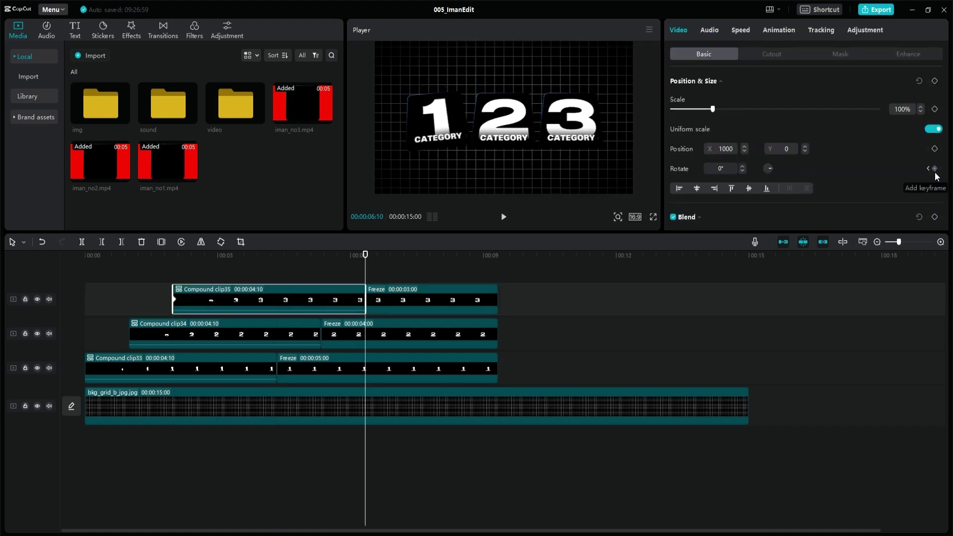
{"action": "left_click", "coordinate": [935, 169]}
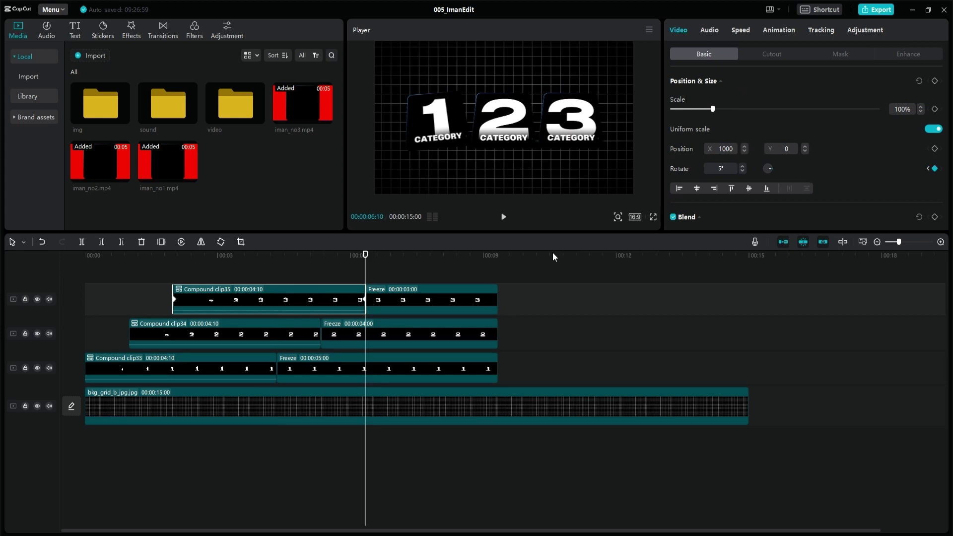
Step: Set the rotation of the number 3 freeze frame to 5°
{"action": "left_click", "coordinate": [474, 296]}
{"action": "left_click_drag", "start_coordinate": [730, 168], "coordinate": [681, 174]}
{"action": "type", "text": "5"}
{"action": "key", "text": "Return"}
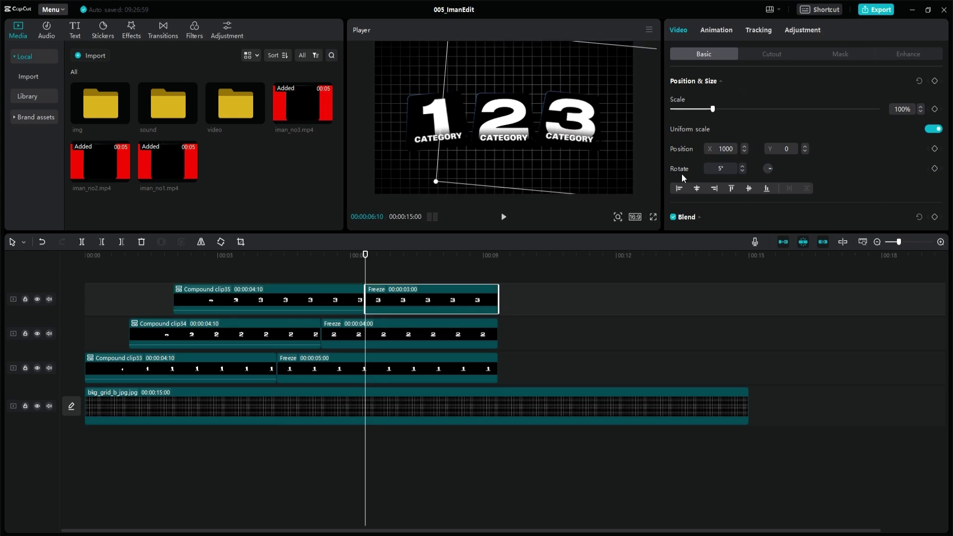
Step: Check the cards in full screen and set the number 3 freeze frame's position to X 1200, Y -50
{"action": "left_click", "coordinate": [653, 217]}
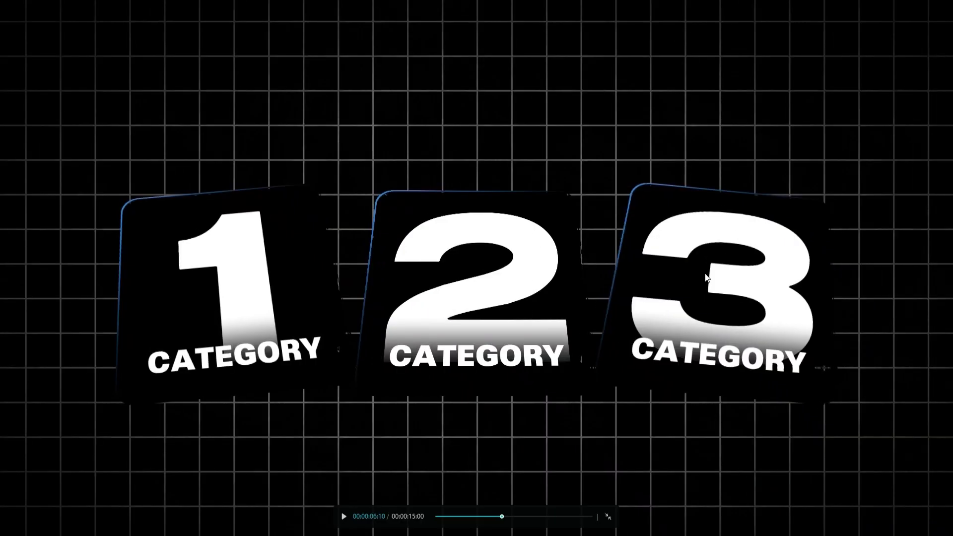
{"action": "key", "text": "Escape"}
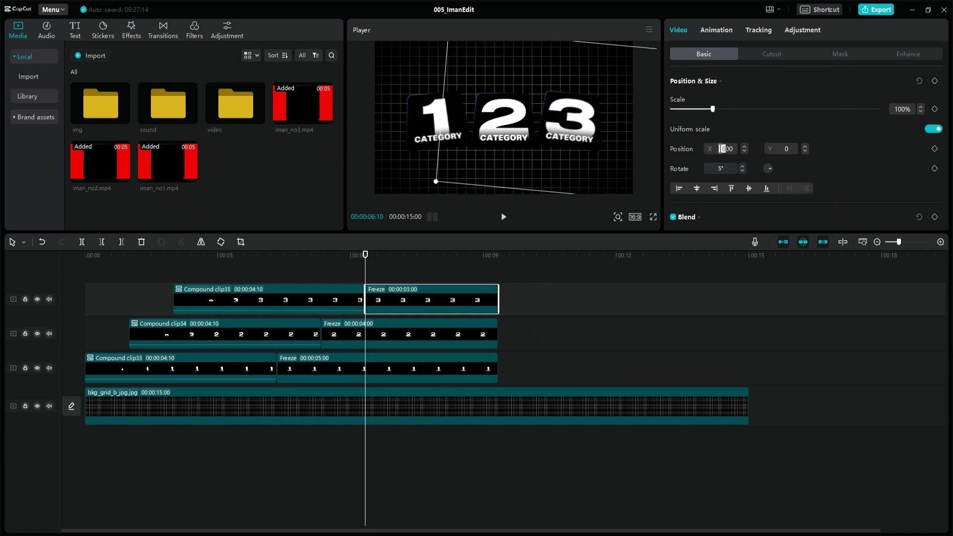
{"action": "key", "text": "Return"}
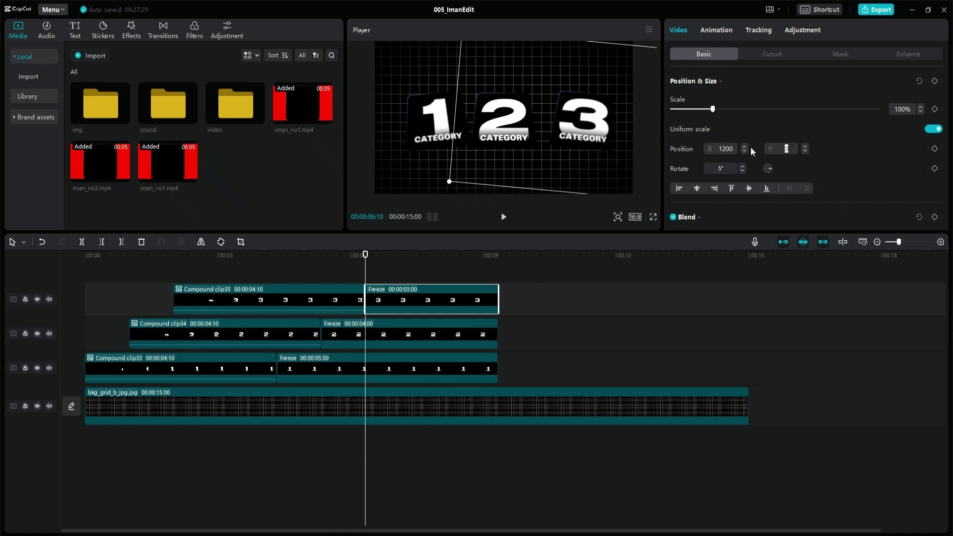
{"action": "type", "text": "-50"}
{"action": "key", "text": "Return"}
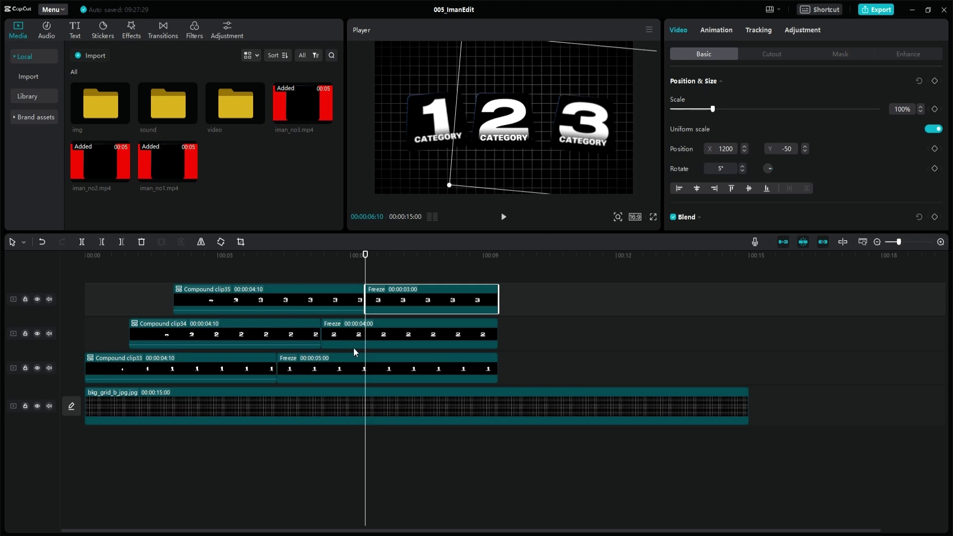
Step: Set the position of the number 1 freeze frame to X -1200, Y -50
{"action": "left_click", "coordinate": [352, 363]}
{"action": "scroll", "coordinate": [726, 149], "scroll_direction": "down", "scroll_amount": 2}
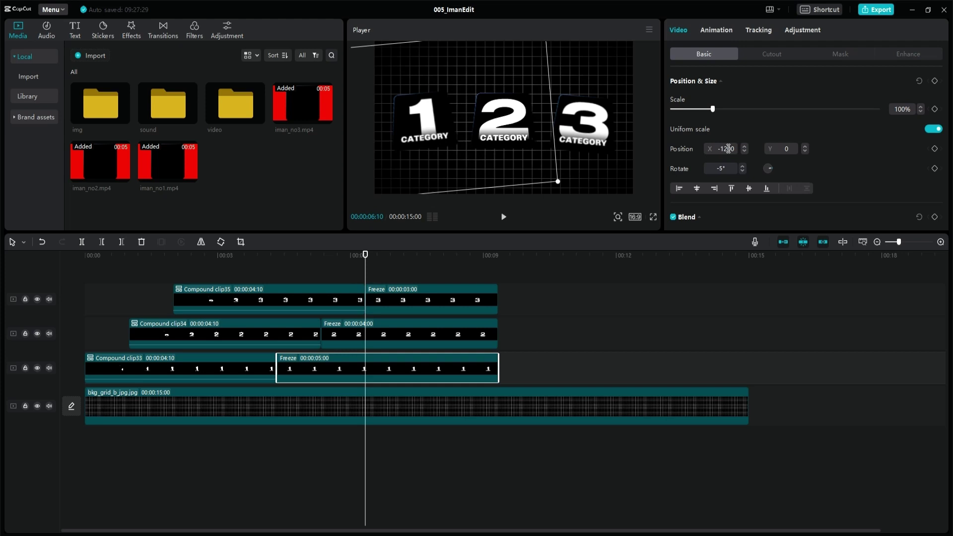
{"action": "type", "text": "-50"}
{"action": "key", "text": "Return"}
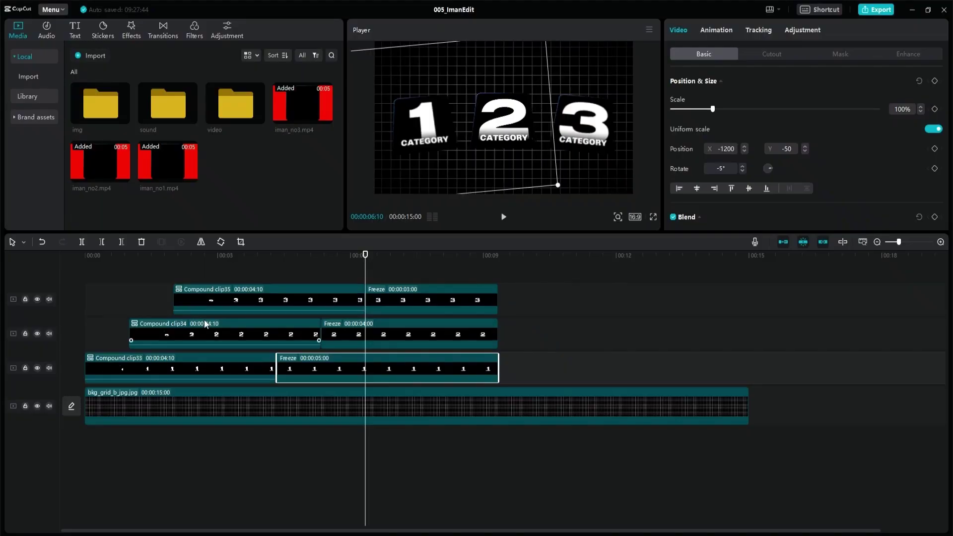
Step: Set the number 1 compound clip's position to X -1200, Y -50 and the number 3 compound clip's to X 1200, Y -50
{"action": "left_click", "coordinate": [246, 367]}
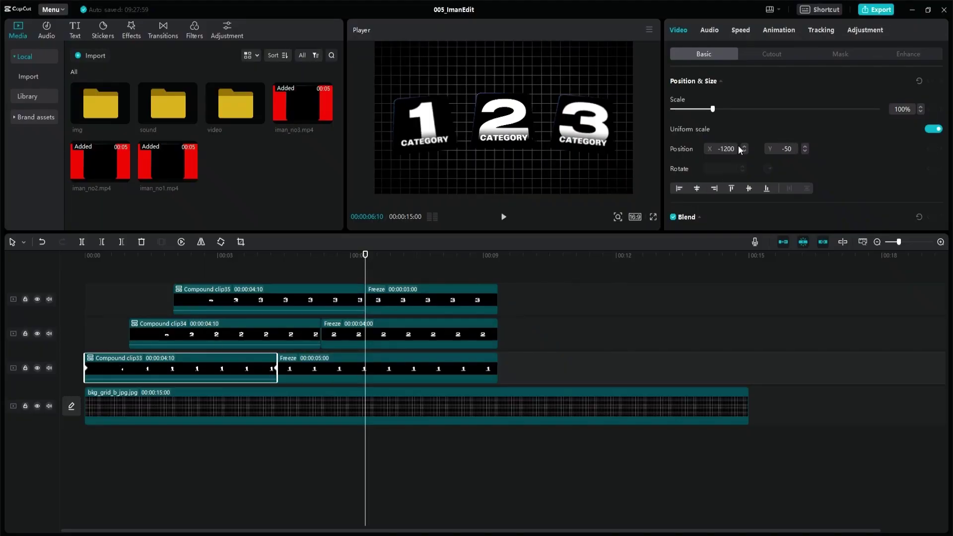
{"action": "left_click", "coordinate": [352, 305]}
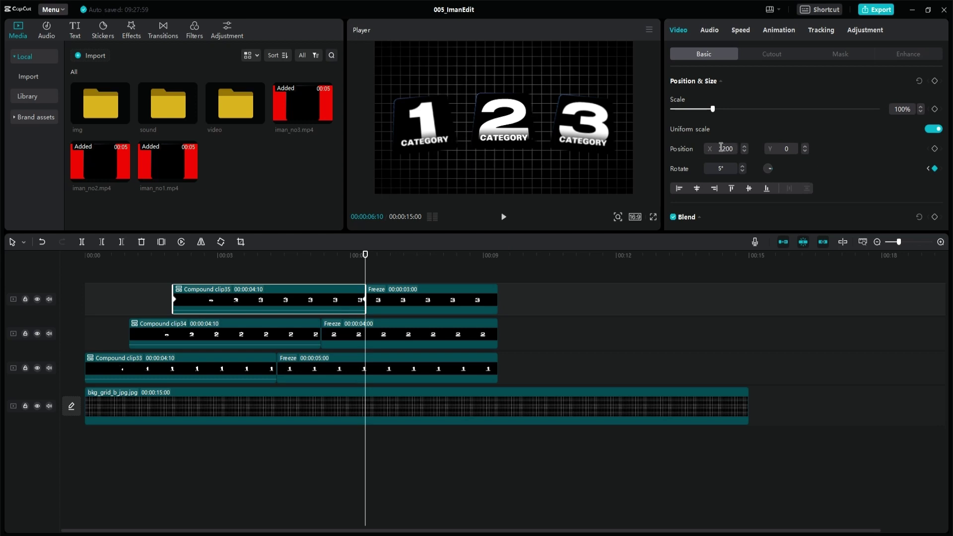
{"action": "left_click", "coordinate": [769, 150]}
Step: Play the sequence from the start in full screen to review the tilted and repositioned cards
{"action": "key", "text": "Up"}
{"action": "key", "text": "Up"}
{"action": "key", "text": "Up"}
{"action": "key", "text": "Up"}
{"action": "key", "text": "Up"}
{"action": "left_click", "coordinate": [652, 218]}
{"action": "key", "text": "space"}
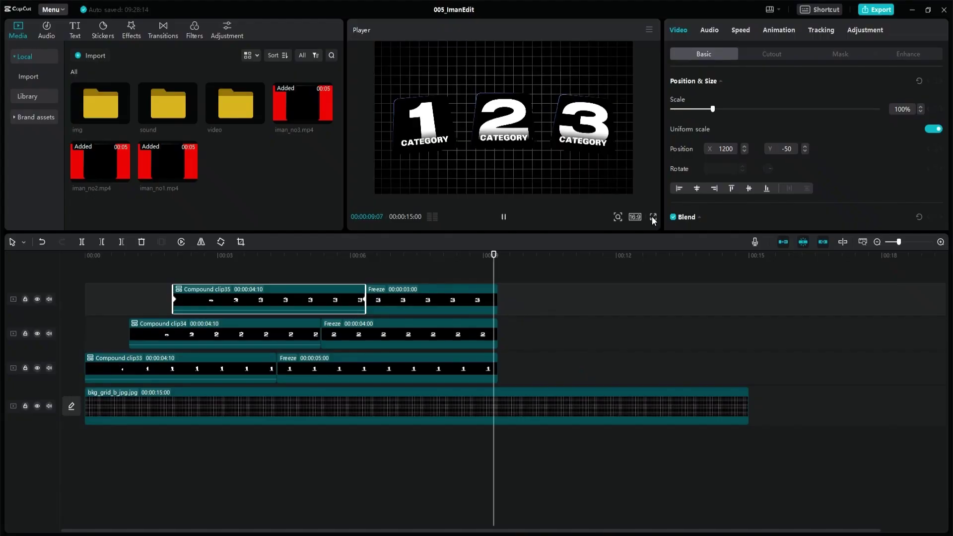
{"action": "key", "text": "space"}
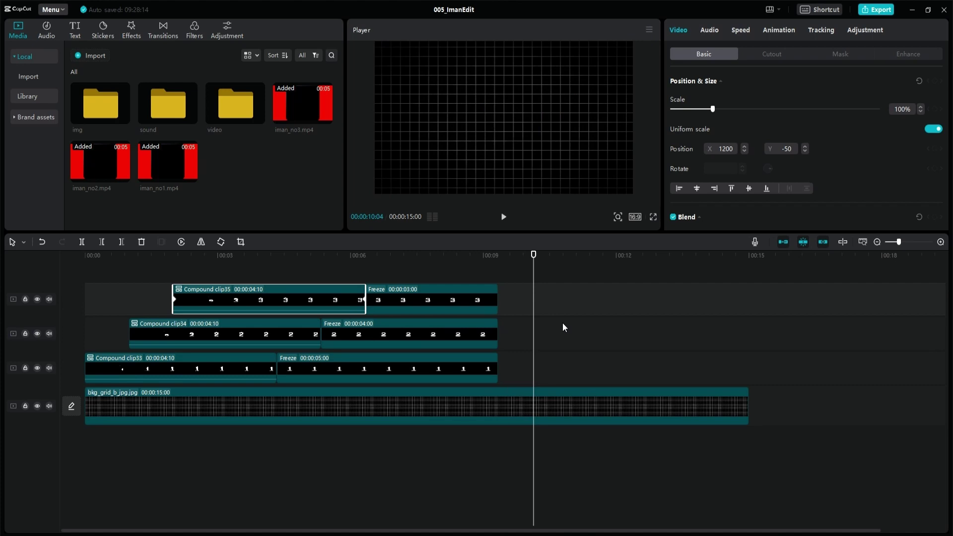
Step: Split the grid background clip at 00:00:09:10, where the card freeze frames end
{"action": "left_click", "coordinate": [533, 418]}
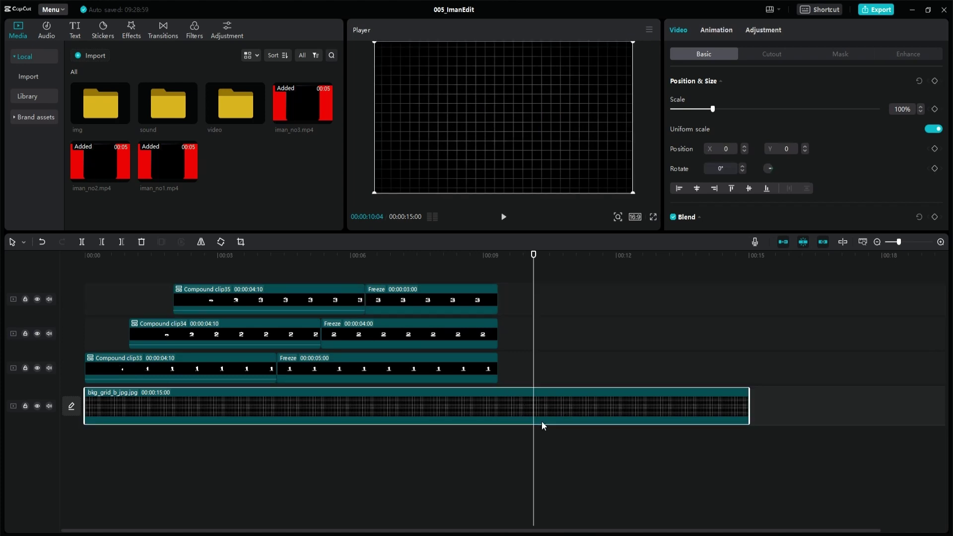
{"action": "key", "text": "Up"}
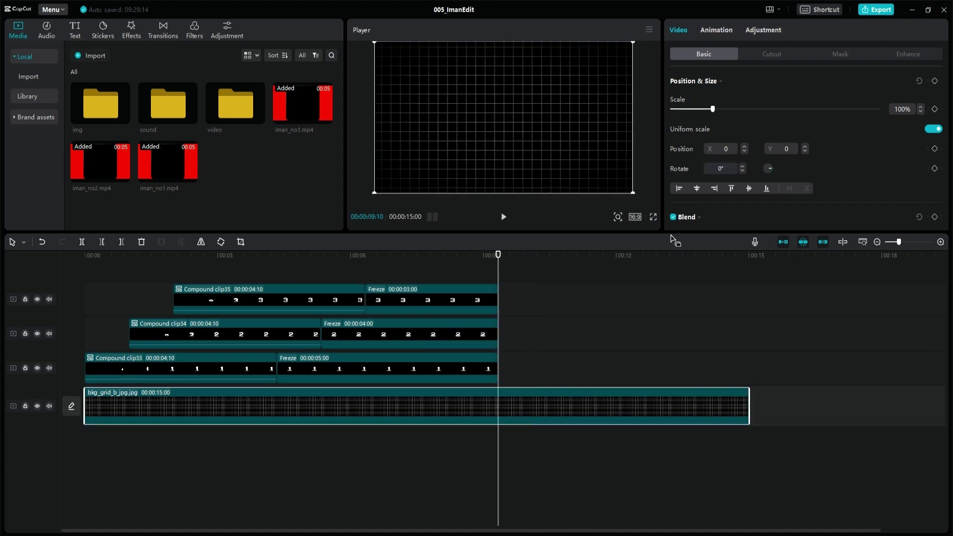
{"action": "key", "text": "ctrl+z"}
{"action": "key", "text": "ctrl+shift+z"}
{"action": "key", "text": "ctrl+b"}
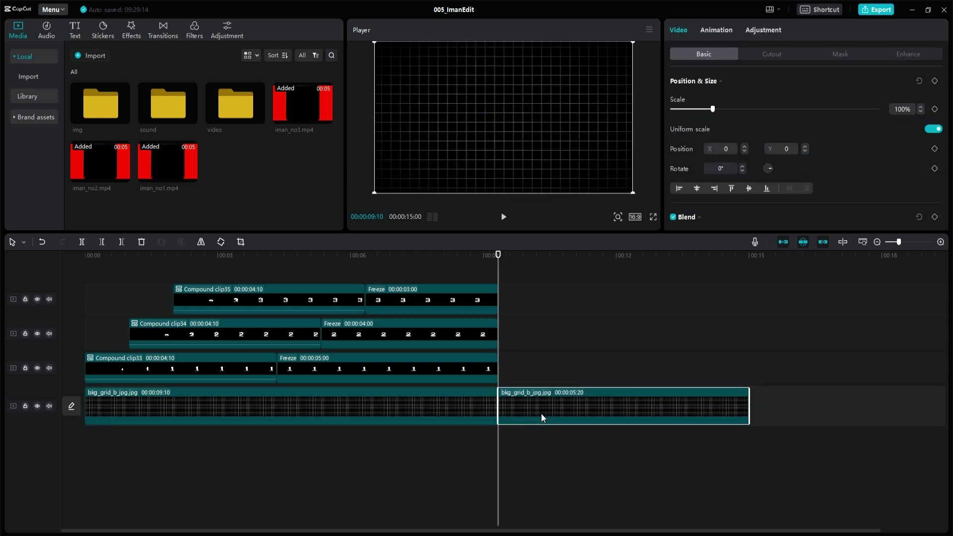
Step: Place bkg_grid_b_jpg.jpg from the img folder after the number 1 freeze frame and delete the split-off grid remainder below it
{"action": "left_click", "coordinate": [129, 103]}
{"action": "double_click", "coordinate": [112, 105]}
{"action": "left_click", "coordinate": [112, 105]}
{"action": "scroll", "coordinate": [202, 175], "scroll_direction": "down", "scroll_amount": 3}
{"action": "scroll", "coordinate": [201, 174], "scroll_direction": "down", "scroll_amount": 3}
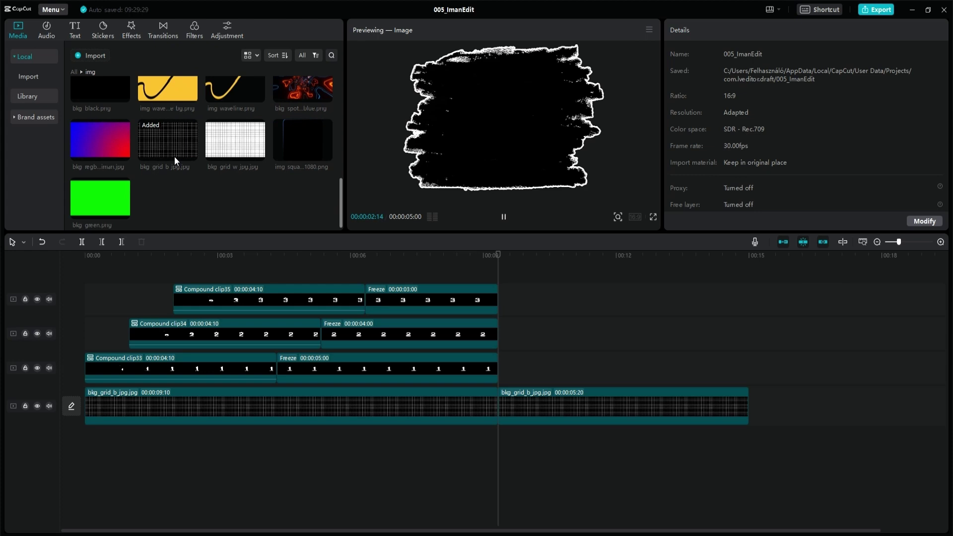
{"action": "left_click_drag", "start_coordinate": [174, 156], "coordinate": [501, 363]}
{"action": "left_click", "coordinate": [559, 399]}
{"action": "key", "text": "Delete"}
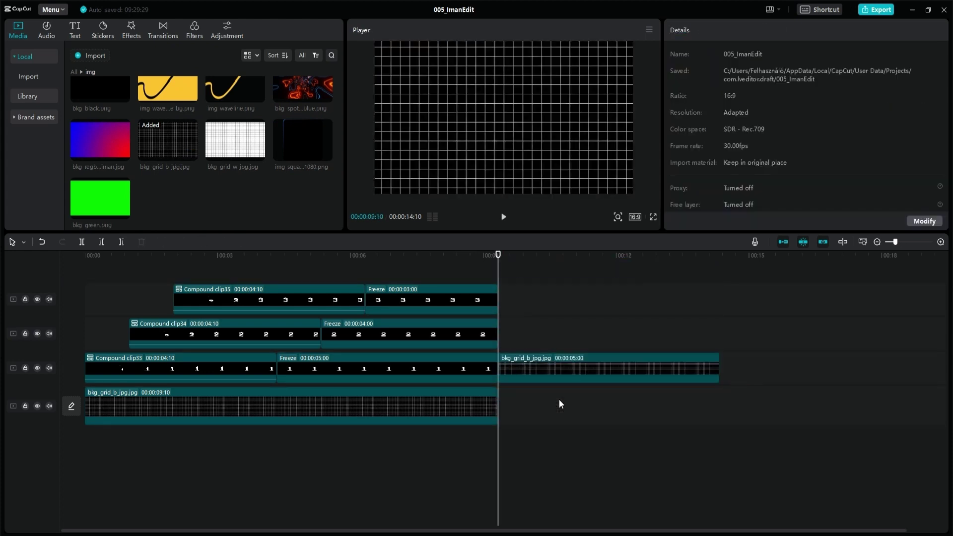
Step: Place the red-blue gradient image above the new grid clip at 00:00:09:10 and set its opacity to 50%
{"action": "left_click", "coordinate": [559, 370]}
{"action": "left_click_drag", "start_coordinate": [117, 149], "coordinate": [499, 327]}
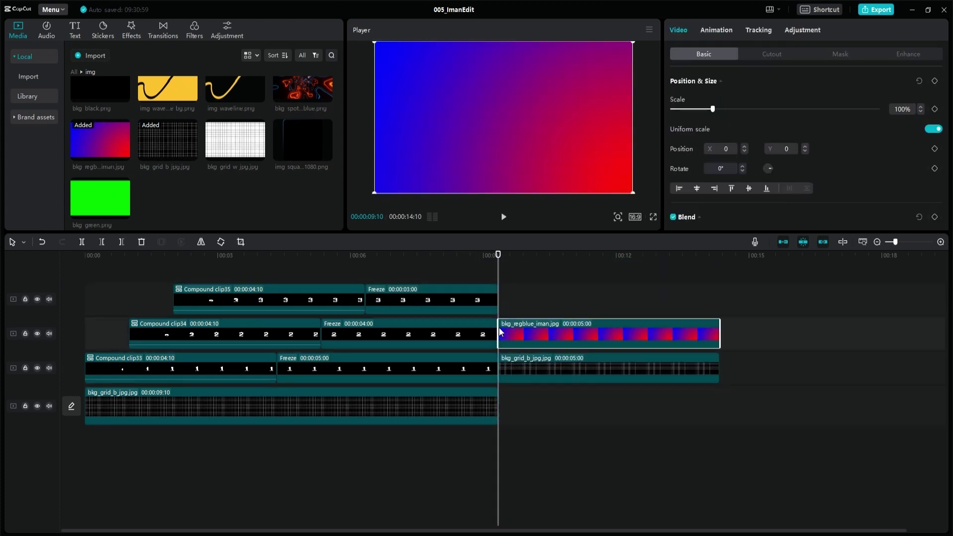
{"action": "scroll", "coordinate": [805, 198], "scroll_direction": "down", "scroll_amount": 5}
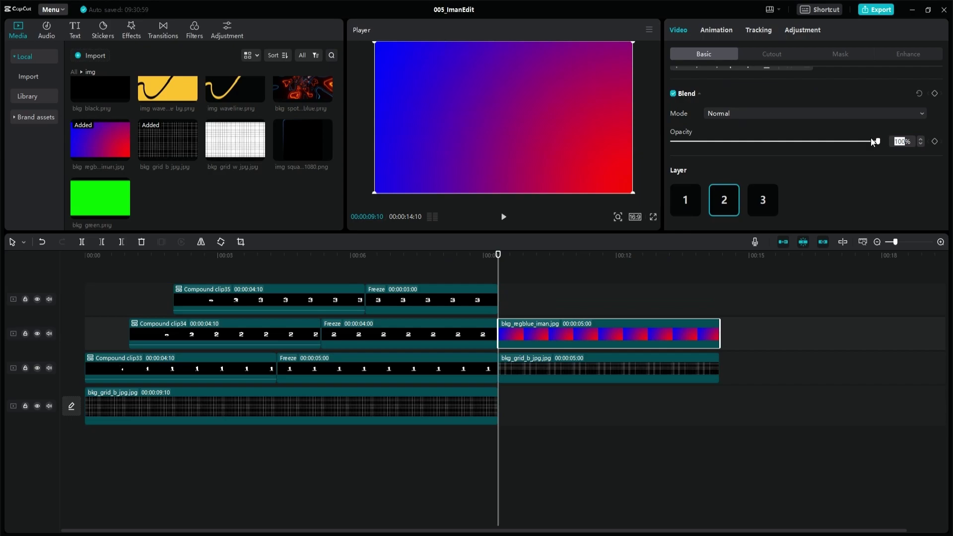
{"action": "type", "text": "50"}
{"action": "key", "text": "Return"}
{"action": "left_click", "coordinate": [654, 216]}
{"action": "key", "text": "Escape"}
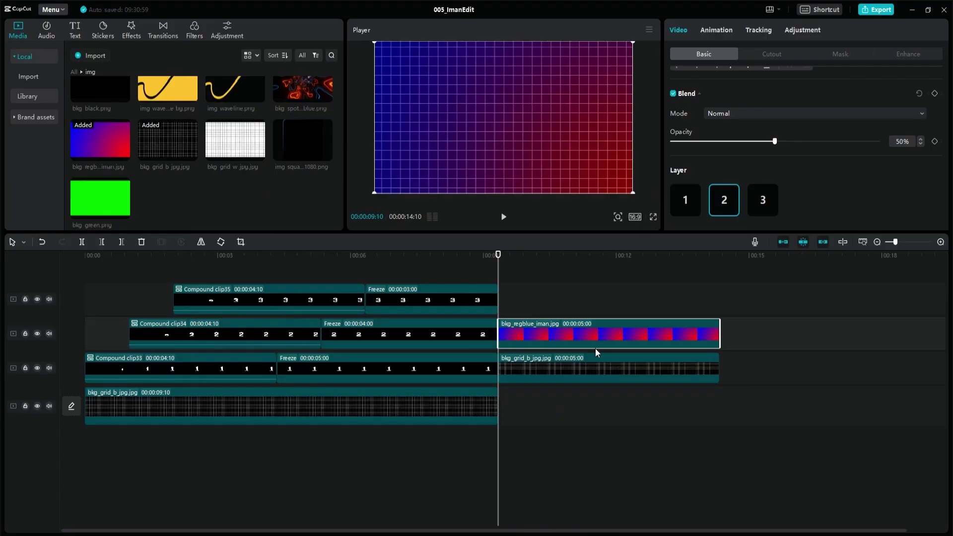
Step: Set the new grid clip's opacity to 50% and its vignette to 30
{"action": "left_click", "coordinate": [595, 354]}
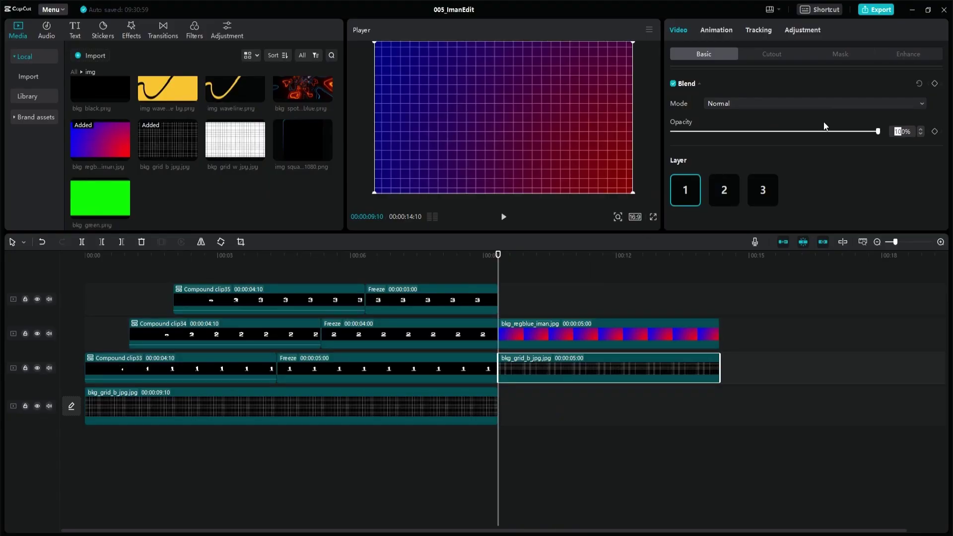
{"action": "type", "text": "50"}
{"action": "key", "text": "Return"}
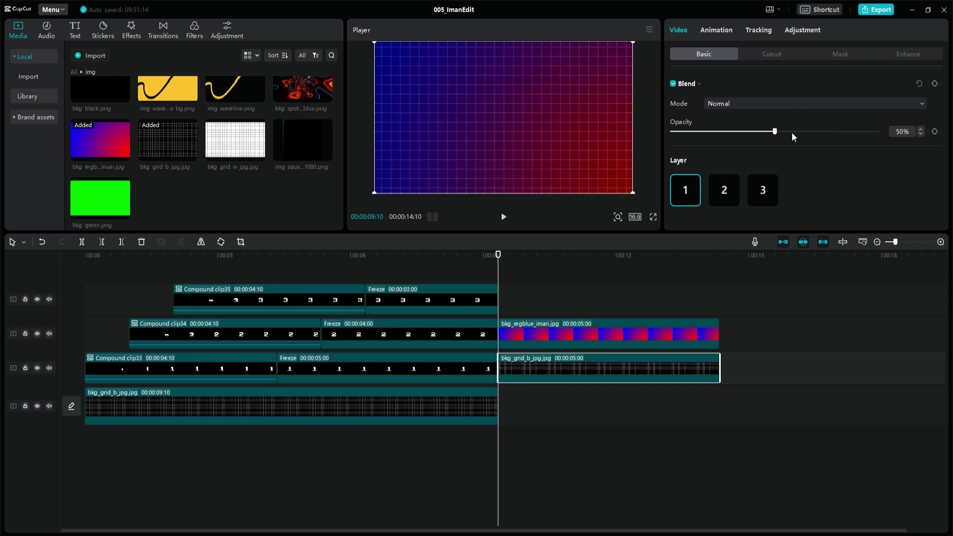
{"action": "left_click", "coordinate": [802, 30]}
{"action": "scroll", "coordinate": [809, 131], "scroll_direction": "down", "scroll_amount": 10}
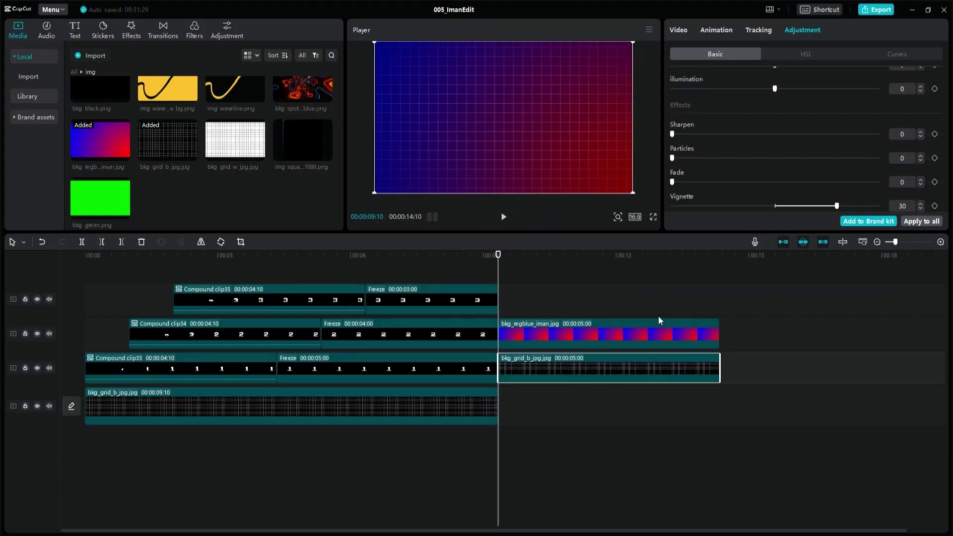
Step: Set the gradient clip's opacity to 30% and combine it with the grid clip beneath into a compound clip
{"action": "left_click", "coordinate": [678, 30]}
{"action": "scroll", "coordinate": [816, 177], "scroll_direction": "down", "scroll_amount": 3}
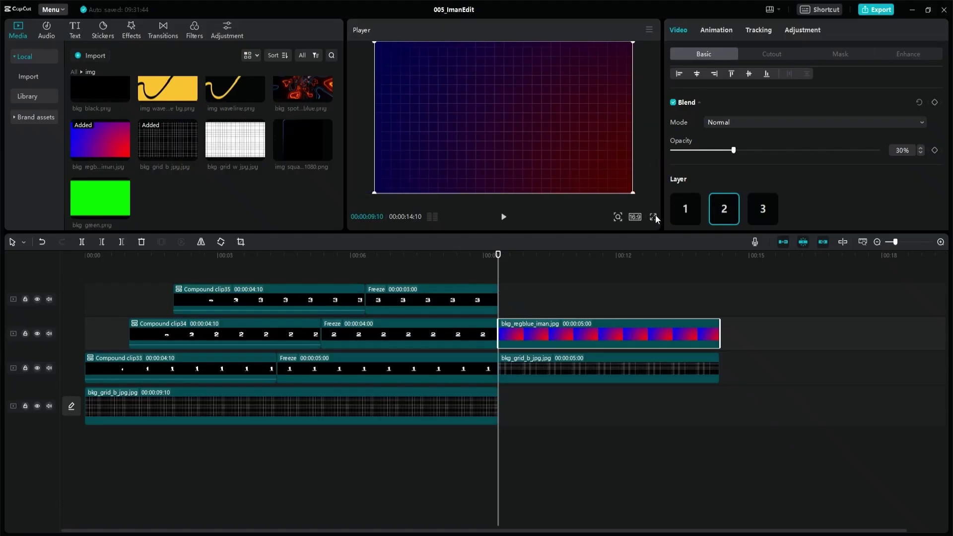
{"action": "left_click", "coordinate": [624, 364], "text": "ctrl"}
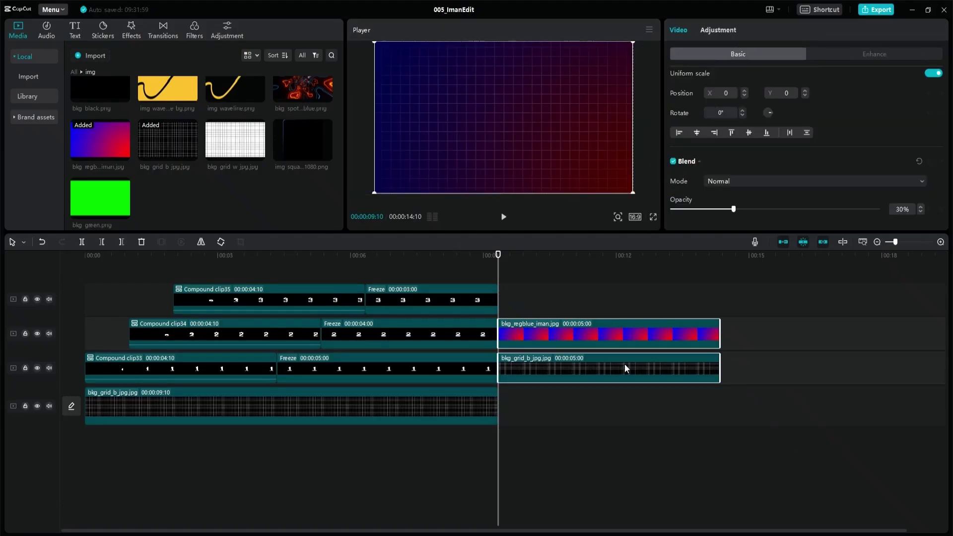
{"action": "right_click", "coordinate": [624, 364]}
{"action": "left_click", "coordinate": [655, 393]}
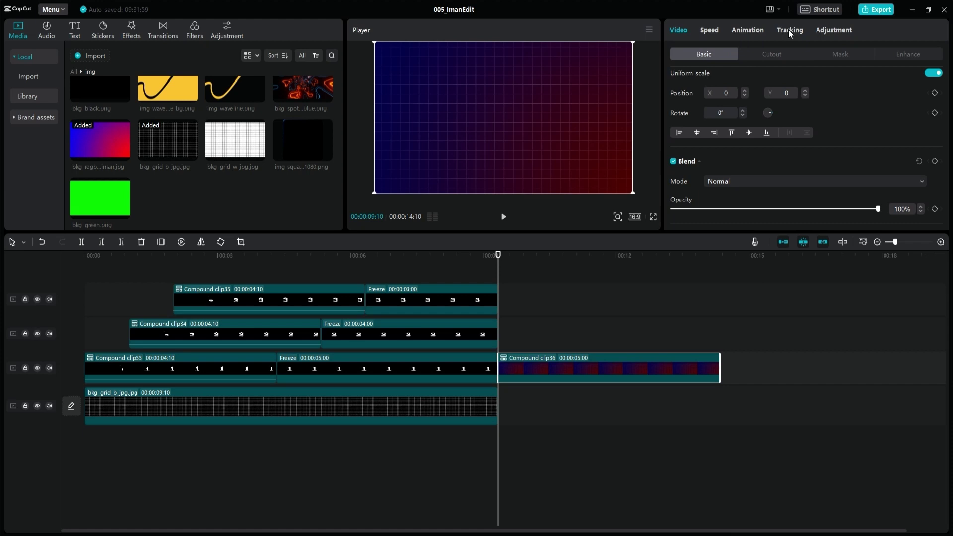
Step: Animate the background compound clip and enlarge it to 500% scale with a vertical position of 181
{"action": "left_click", "coordinate": [747, 30]}
{"action": "scroll", "coordinate": [794, 149], "scroll_direction": "down", "scroll_amount": 1}
{"action": "left_click", "coordinate": [724, 106]}
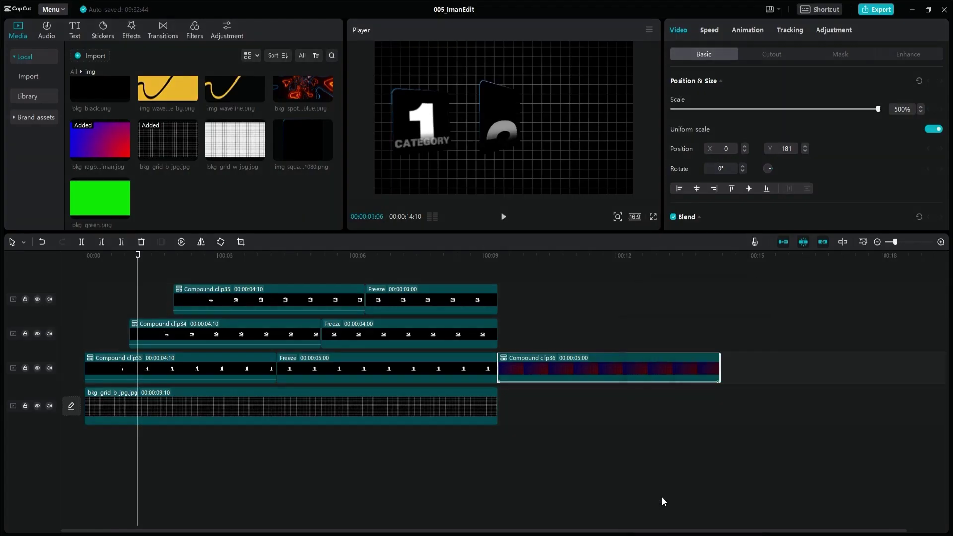
Step: Select the range of the background compound clip and export it as iman_bkg.mp4
{"action": "right_click", "coordinate": [557, 355]}
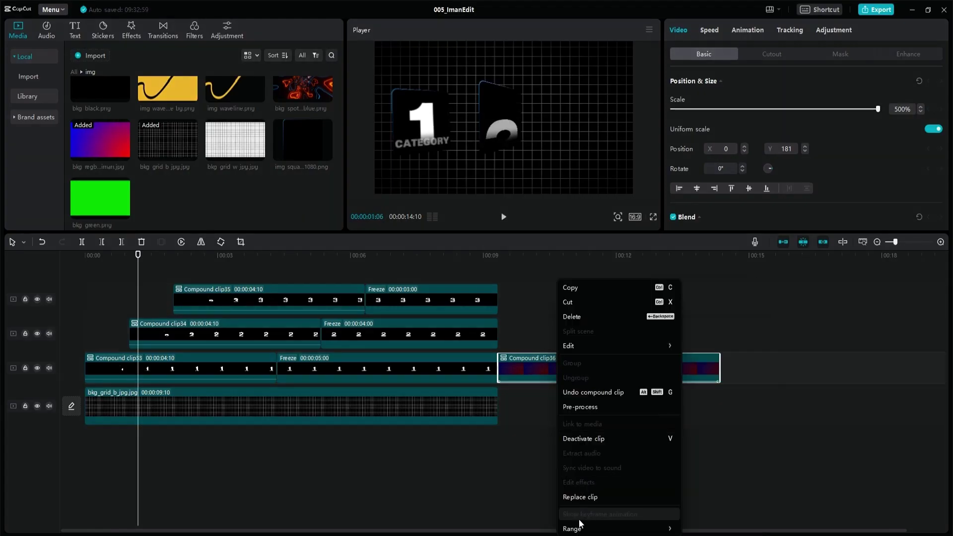
{"action": "mouse_move", "coordinate": [572, 527]}
{"action": "left_click", "coordinate": [703, 514]}
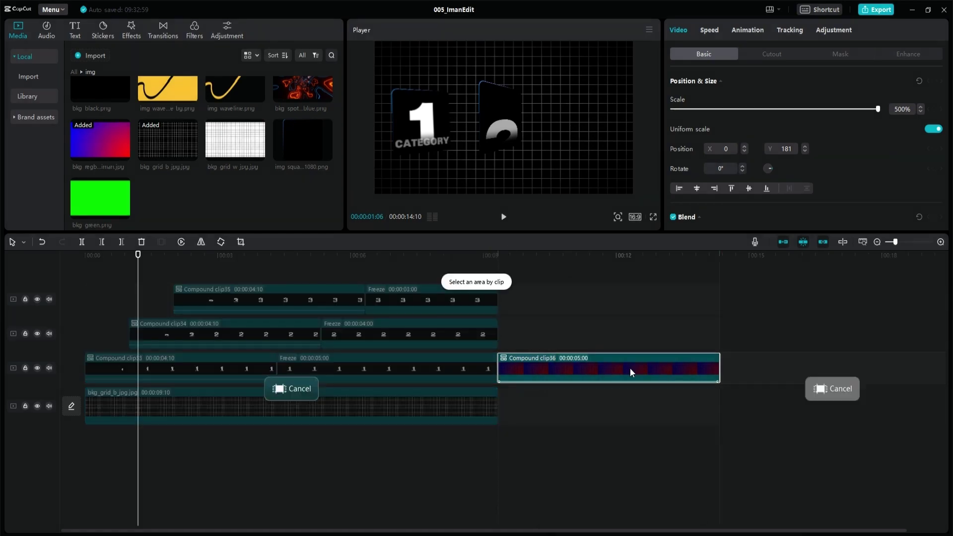
{"action": "left_click", "coordinate": [890, 9]}
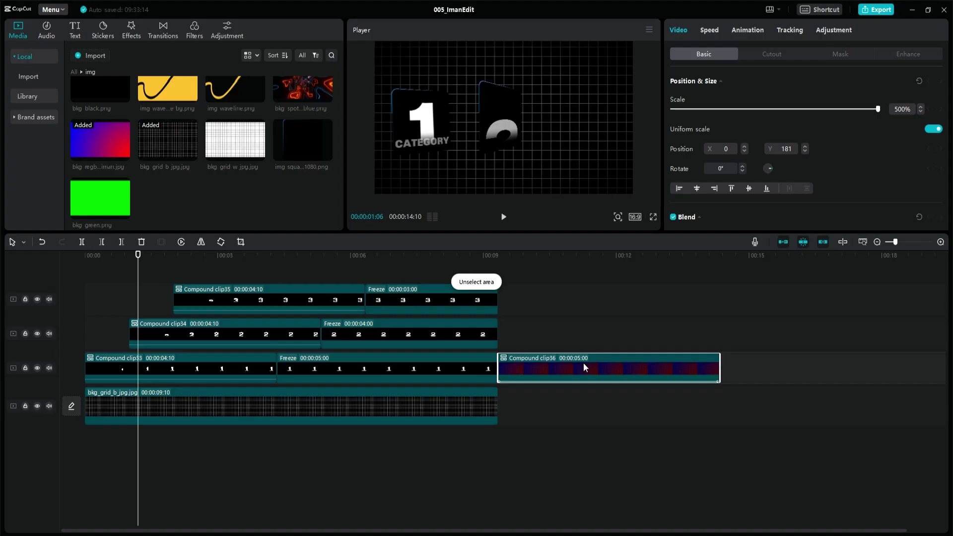
Step: Delete the background compound clip from the timeline and import iman_bkg.mp4 into the top level of the project media
{"action": "key", "text": "Delete"}
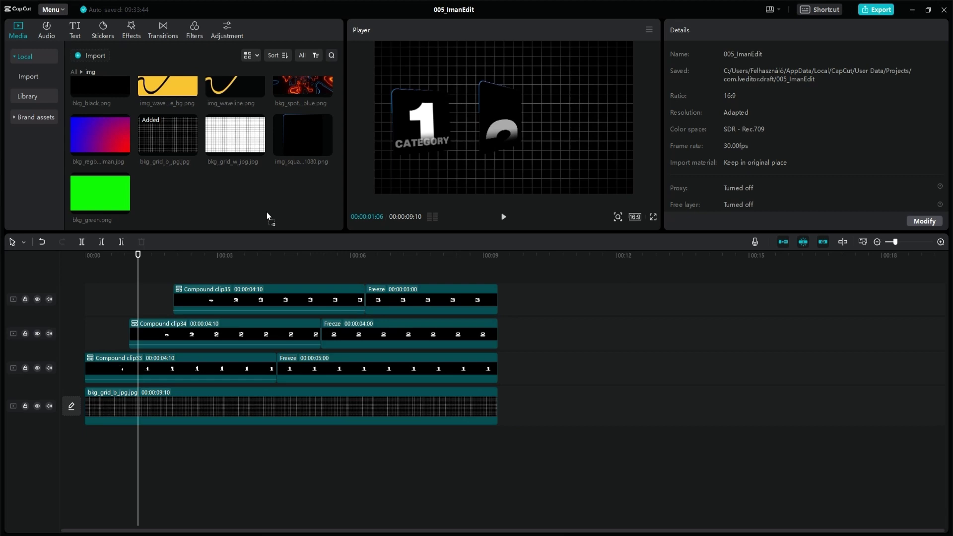
{"action": "left_click_drag", "start_coordinate": [267, 212], "coordinate": [248, 204]}
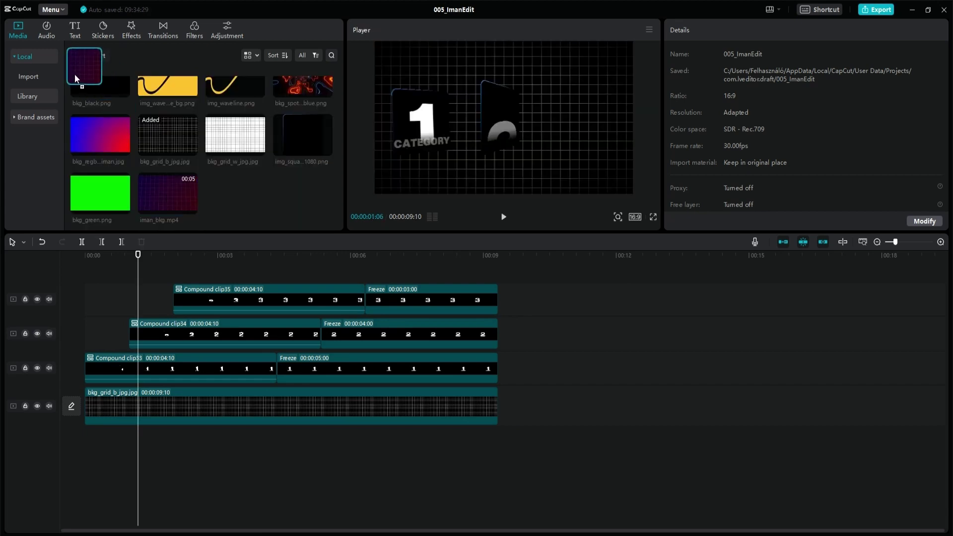
{"action": "left_click_drag", "start_coordinate": [75, 74], "coordinate": [73, 72]}
{"action": "left_click", "coordinate": [72, 72]}
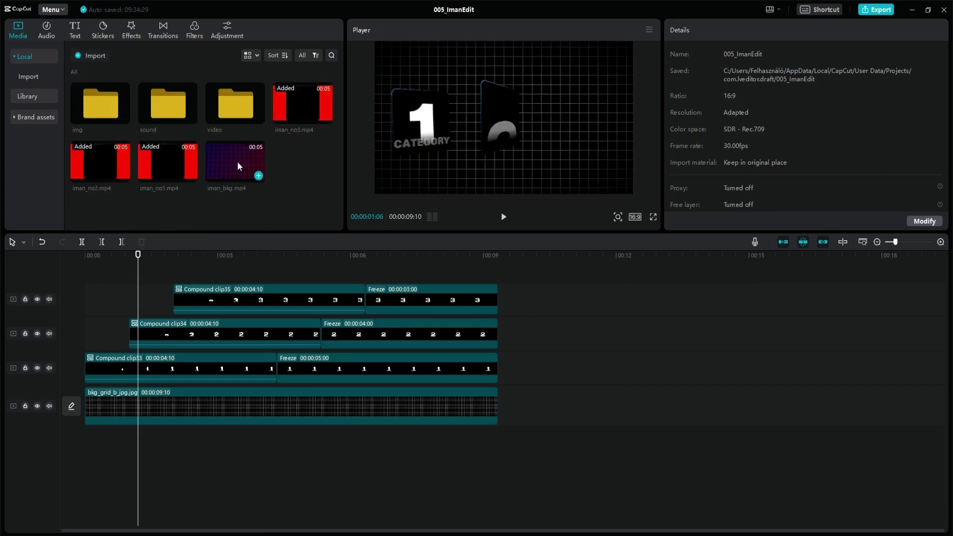
Step: Try to replace the grid background clip with iman_bkg.mp4, and delete the grid clip from the main track
{"action": "left_click_drag", "start_coordinate": [237, 162], "coordinate": [456, 424]}
{"action": "left_click", "coordinate": [456, 417]}
{"action": "key", "text": "Delete"}
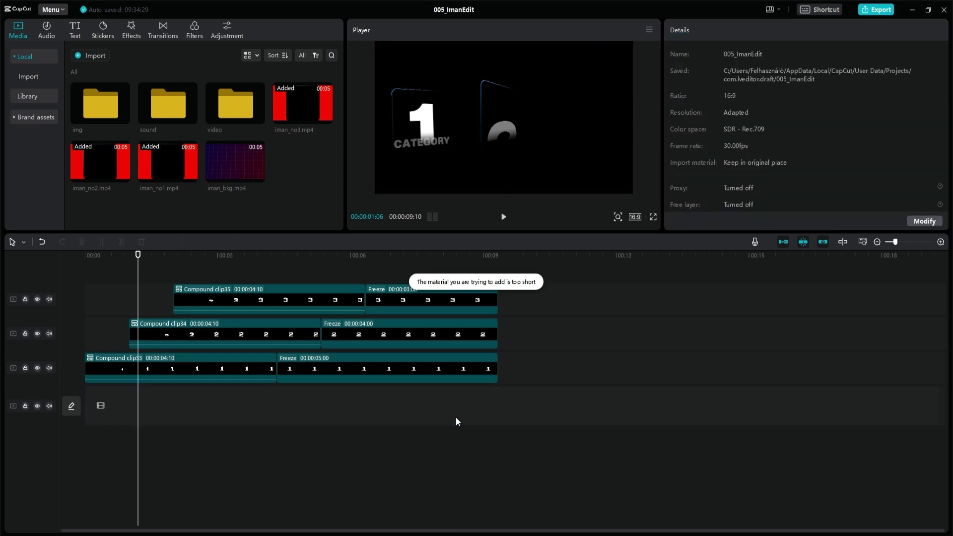
Step: Place iman_bkg.mp4 at the start of the main track and trim off its first three frames
{"action": "left_click_drag", "start_coordinate": [222, 160], "coordinate": [86, 408]}
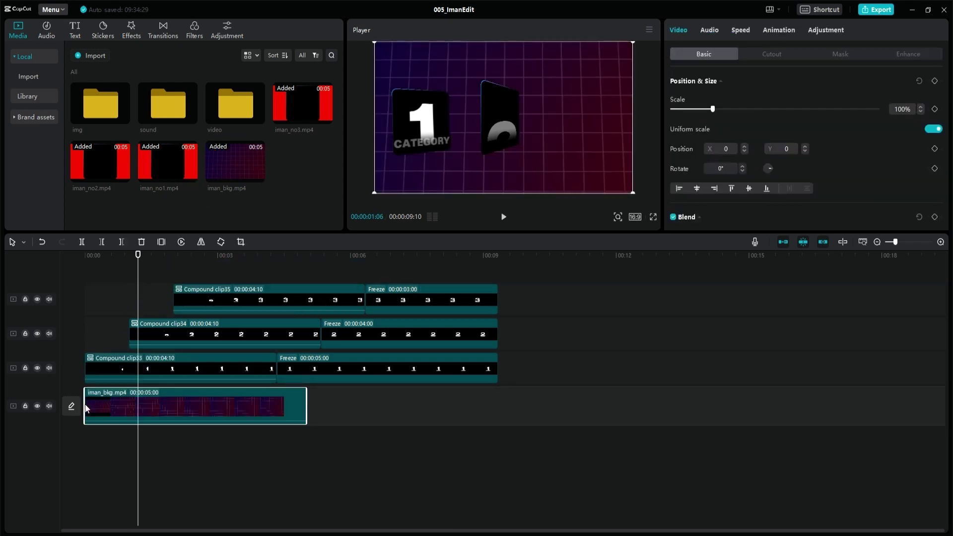
{"action": "key", "text": "Home"}
{"action": "key", "text": "Right"}
{"action": "key", "text": "Right"}
{"action": "key", "text": "Right"}
{"action": "key", "text": "Right"}
{"action": "key", "text": "Right"}
{"action": "key", "text": "Left"}
{"action": "key", "text": "Left"}
{"action": "key", "text": "Left"}
{"action": "key", "text": "Left"}
{"action": "key", "text": "Left"}
{"action": "key", "text": "Right"}
{"action": "key", "text": "Right"}
{"action": "key", "text": "Right"}
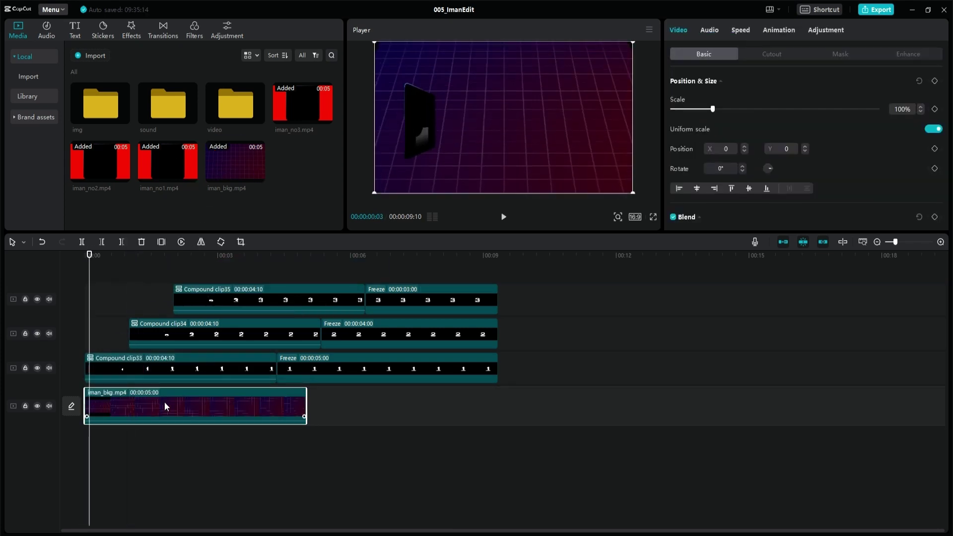
{"action": "key", "text": "q"}
Step: Reverse the iman_bkg.mp4 clip on the main track
{"action": "key", "text": "space"}
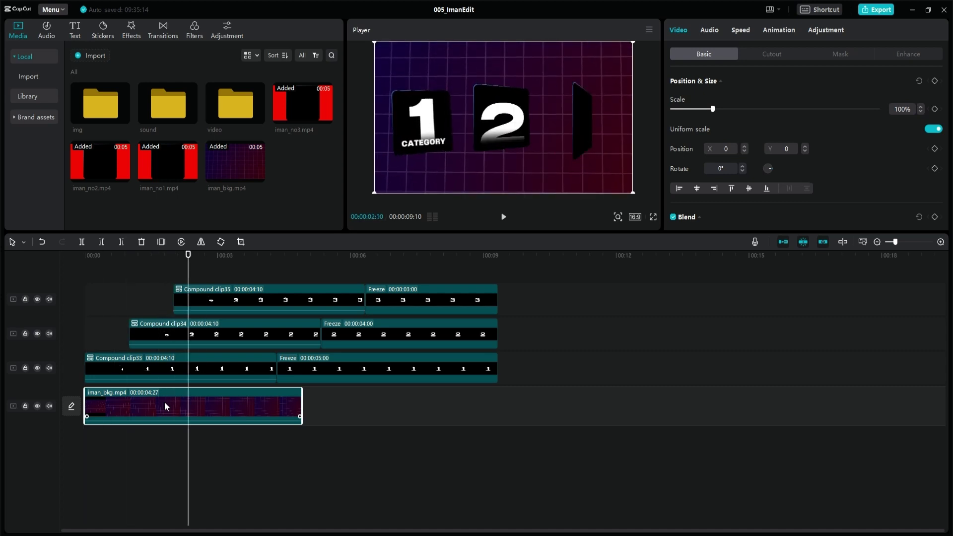
{"action": "key", "text": "Up"}
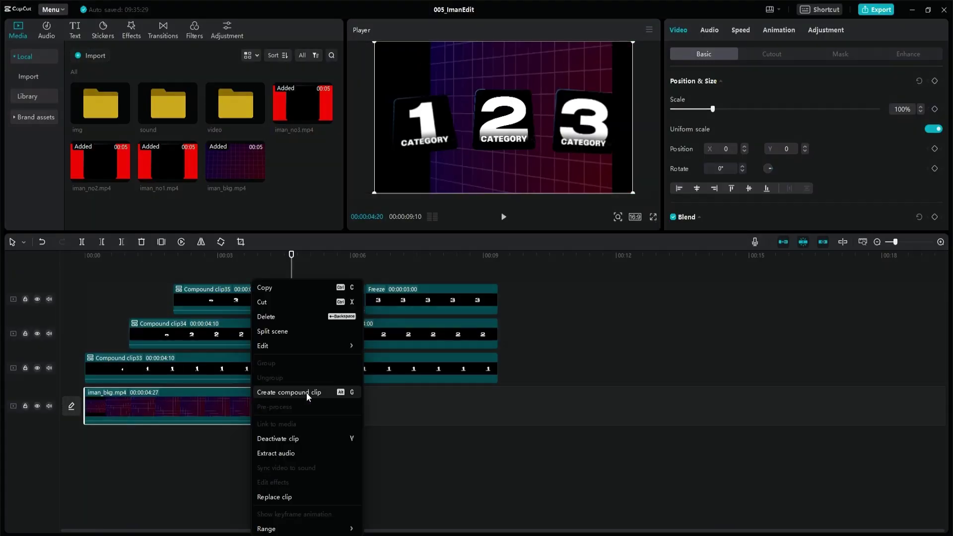
{"action": "mouse_move", "coordinate": [348, 342]}
{"action": "left_click", "coordinate": [388, 356]}
{"action": "key", "text": "Home"}
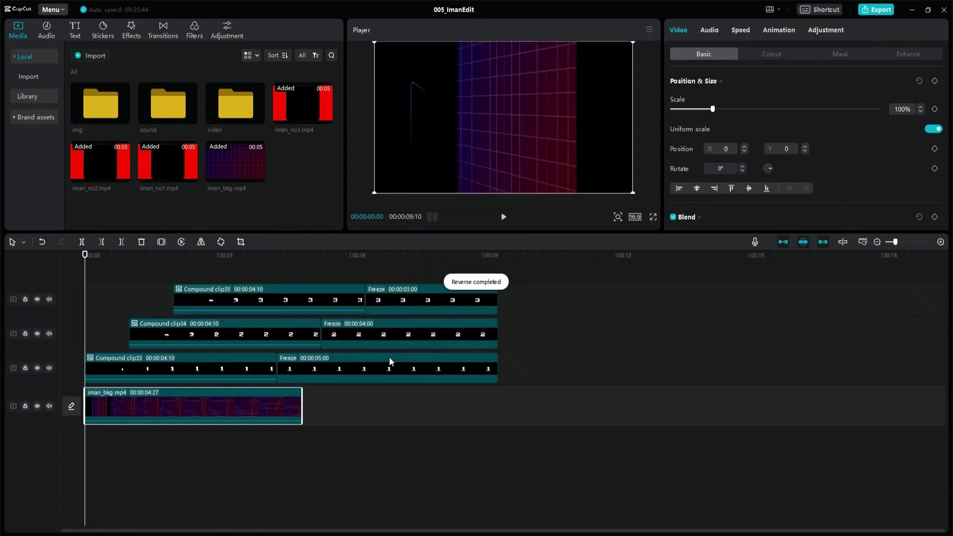
Step: Trim the first 20 frames off the reversed background clip and give it a 1.0 s Fade In animation
{"action": "key", "text": "space"}
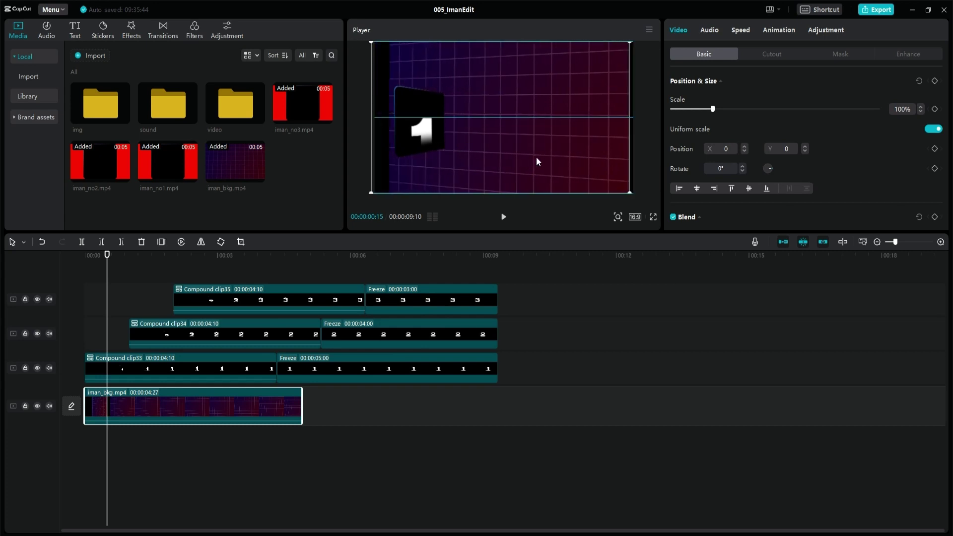
{"action": "key", "text": "Right"}
{"action": "key", "text": "Right"}
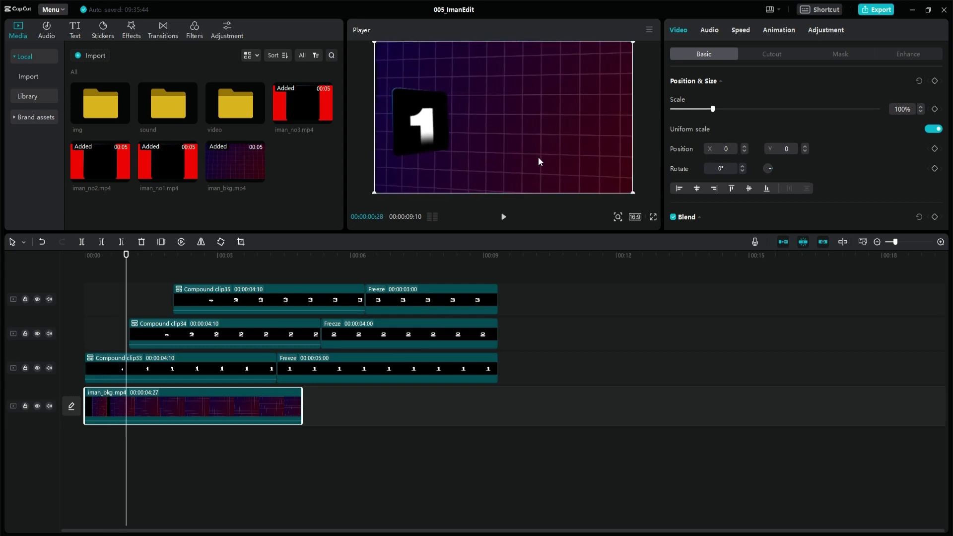
{"action": "key", "text": "Left"}
{"action": "key", "text": "Left"}
{"action": "key", "text": "Left"}
{"action": "key", "text": "Left"}
{"action": "key", "text": "Left"}
{"action": "key", "text": "Left"}
{"action": "key", "text": "Left"}
{"action": "key", "text": "Left"}
{"action": "key", "text": "q"}
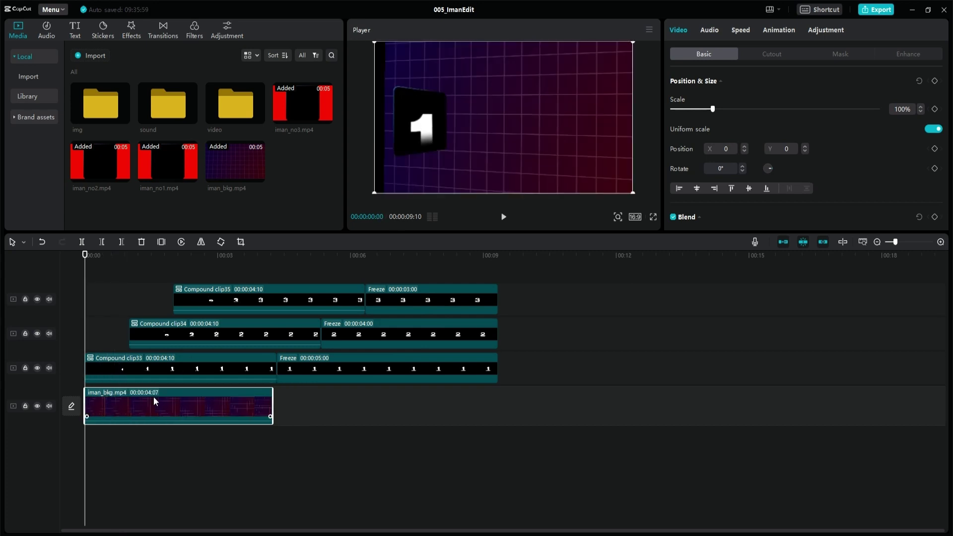
{"action": "left_click", "coordinate": [768, 30]}
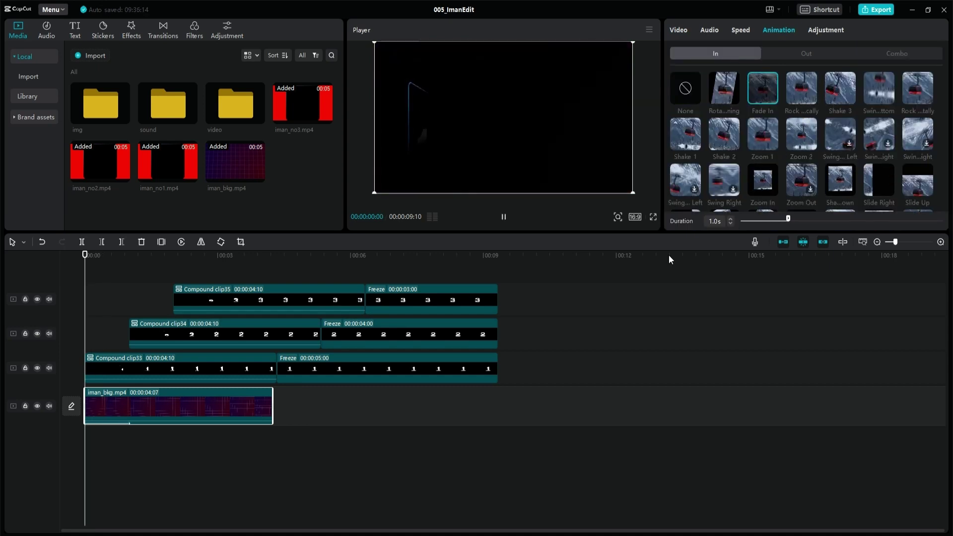
Step: Shift all number card clips and their freeze frames together so the number 1 card starts where the background clip ends
{"action": "left_click_drag", "start_coordinate": [518, 378], "coordinate": [68, 280]}
{"action": "left_click", "coordinate": [233, 356]}
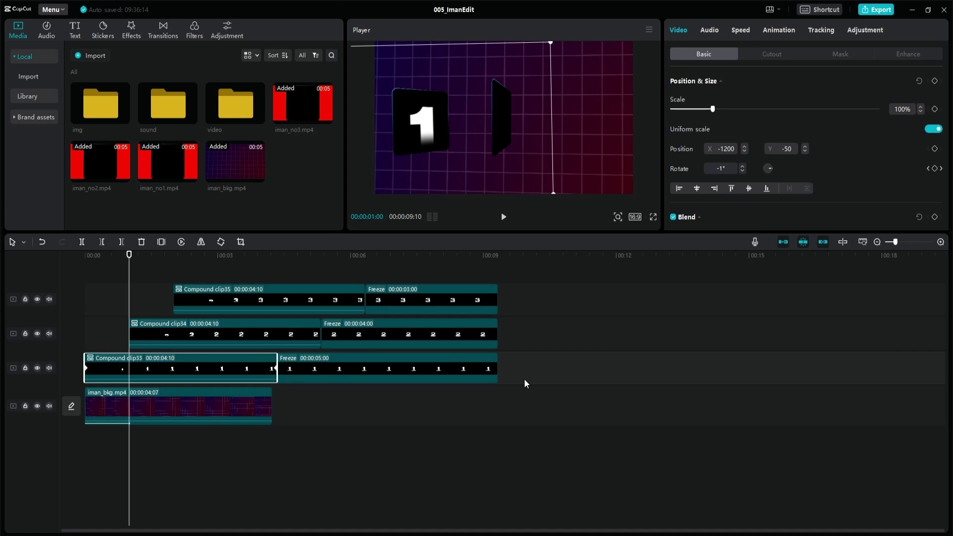
{"action": "left_click_drag", "start_coordinate": [524, 379], "coordinate": [165, 289]}
{"action": "left_click_drag", "start_coordinate": [197, 346], "coordinate": [385, 348]}
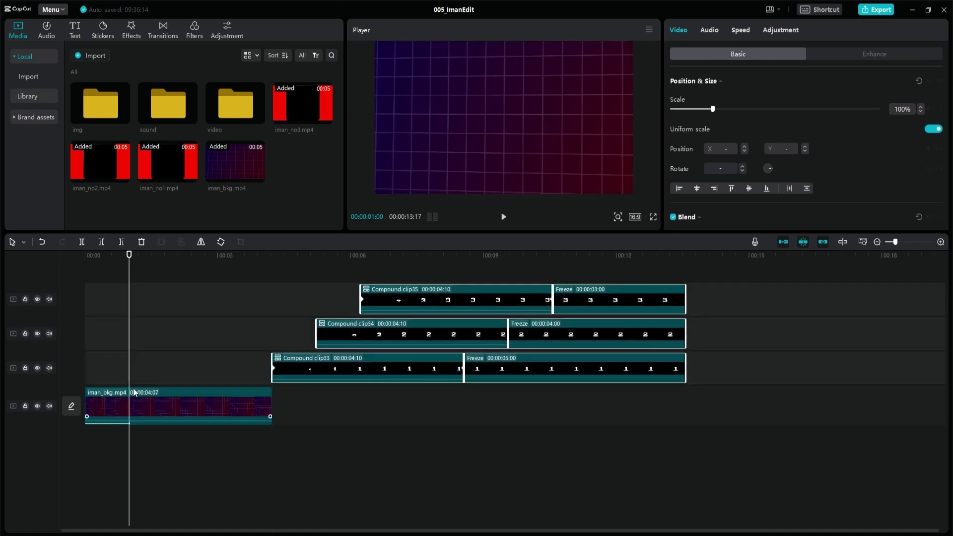
Step: Try to add a freeze frame at the very end of the background clip, and delete that freeze clip
{"action": "key", "text": "Home"}
{"action": "key", "text": "space"}
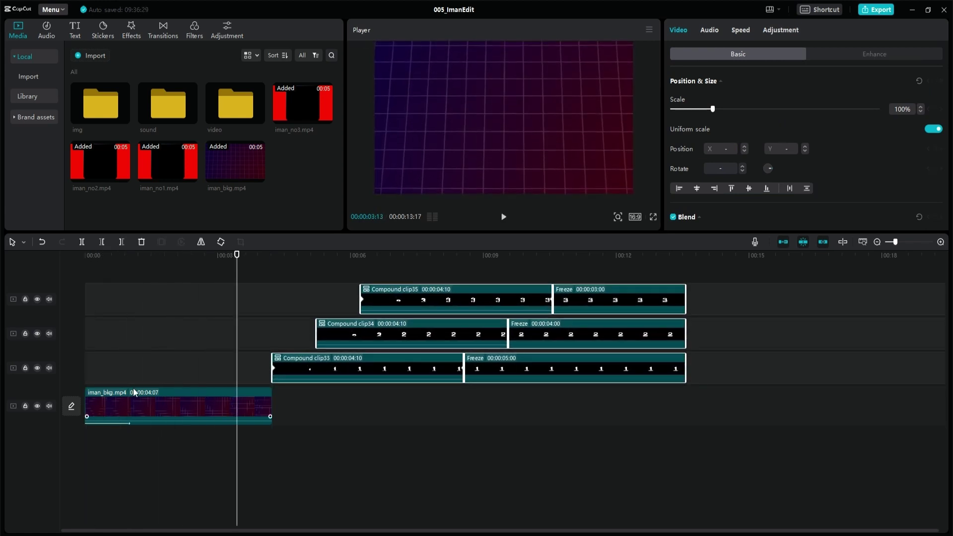
{"action": "key", "text": "space"}
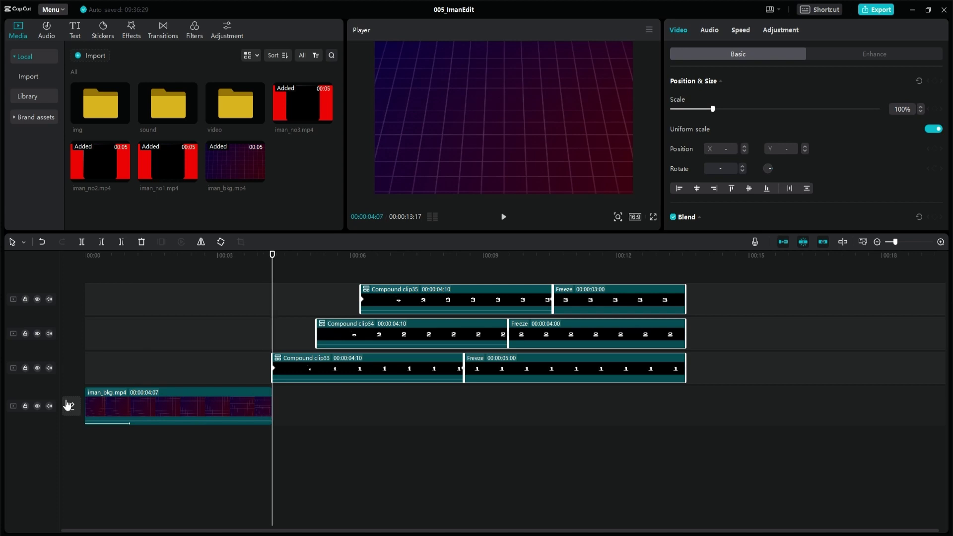
{"action": "right_click", "coordinate": [246, 394]}
{"action": "left_click", "coordinate": [375, 346]}
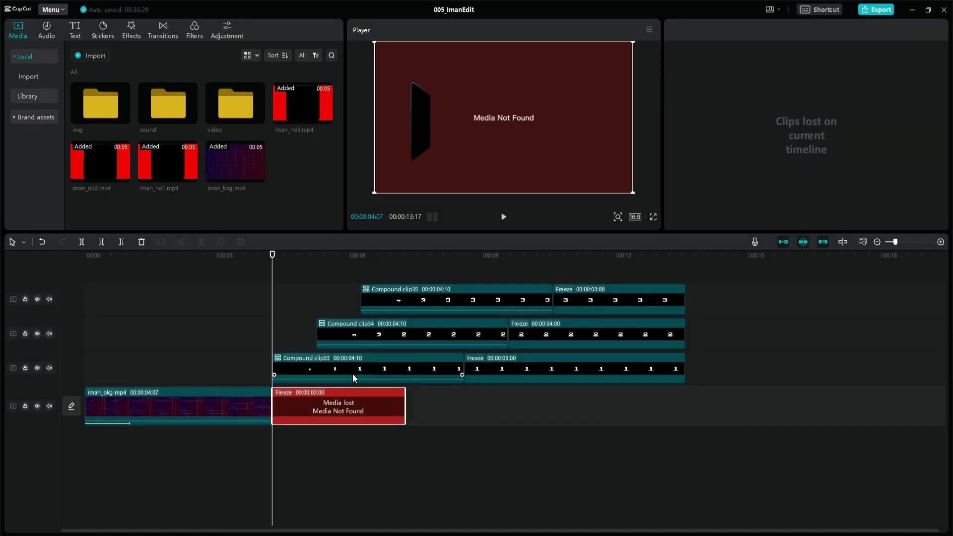
{"action": "key", "text": "BackSpace"}
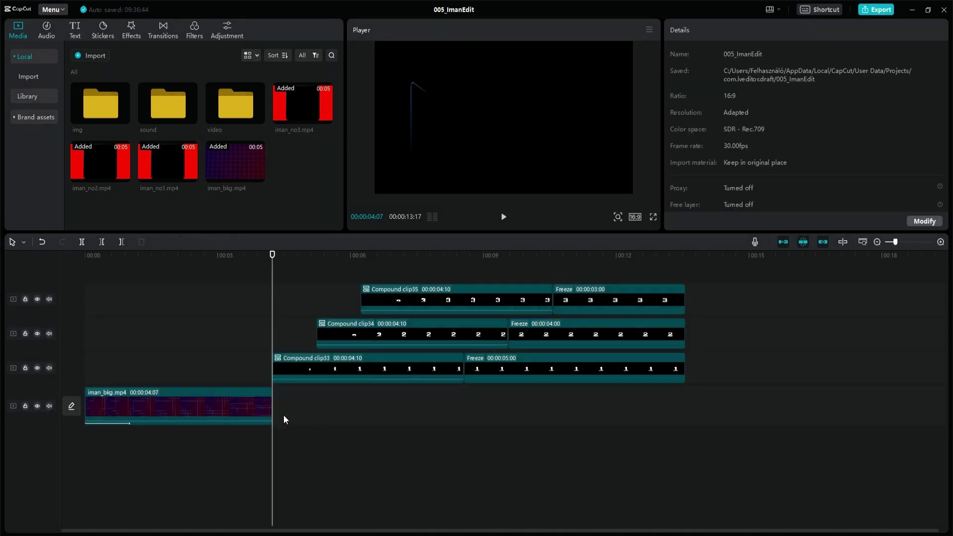
Step: Freeze the background clip at 00:00:04:06 and extend the freeze frame to 00:00:09:10 so it ends with the card clips
{"action": "right_click", "coordinate": [264, 412]}
{"action": "left_click", "coordinate": [379, 345]}
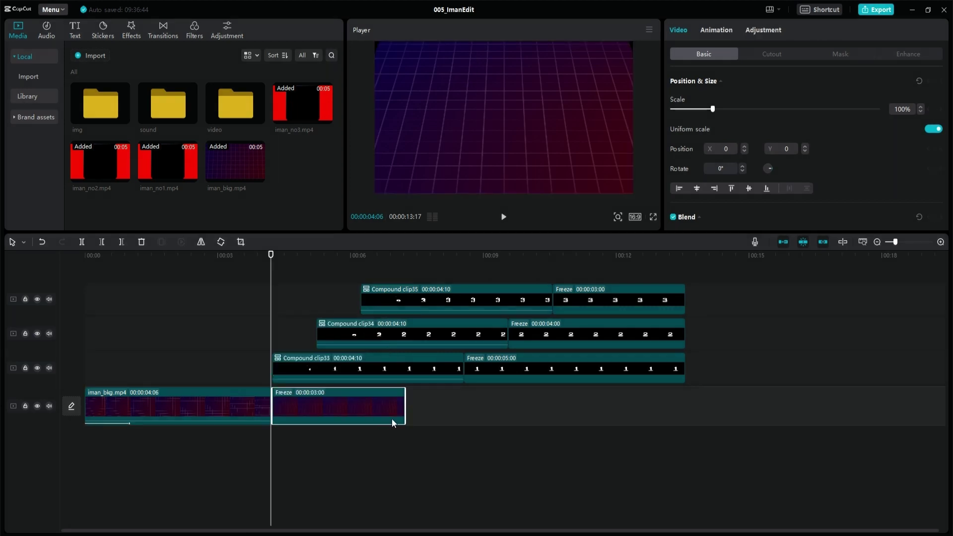
{"action": "left_click_drag", "start_coordinate": [406, 415], "coordinate": [686, 403]}
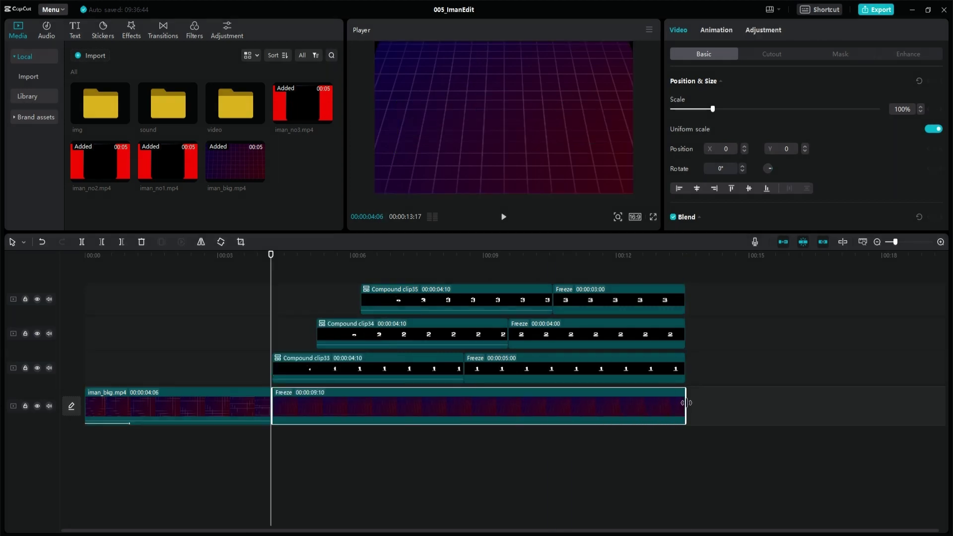
{"action": "key", "text": "Home"}
{"action": "key", "text": "space"}
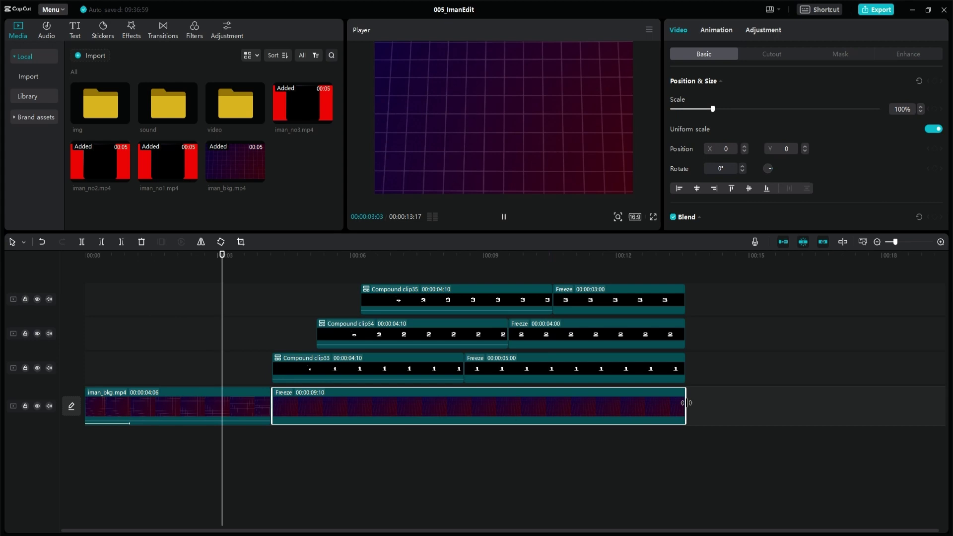
{"action": "key", "text": "space"}
Step: Apply a Fade In animation of 1 second to the animated number 1 card clip
{"action": "left_click", "coordinate": [395, 366]}
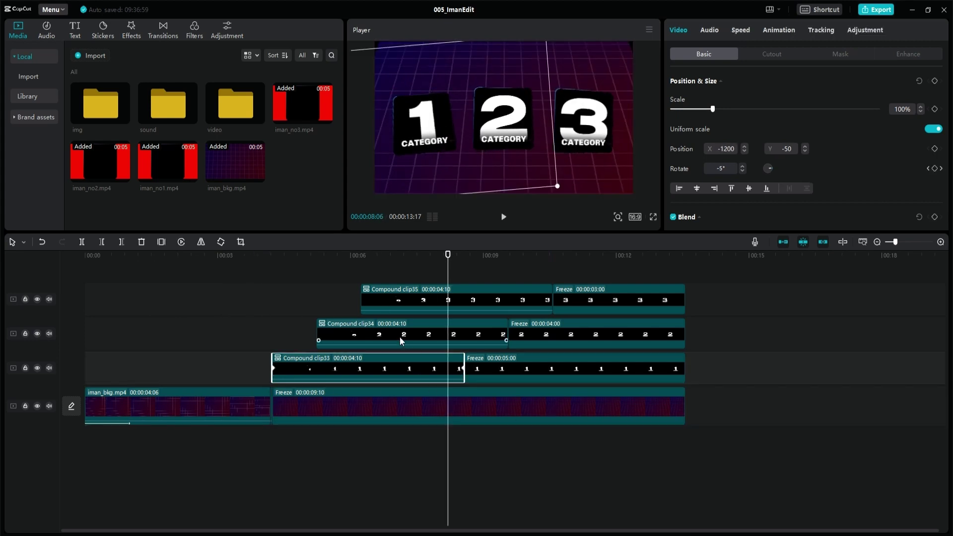
{"action": "left_click", "coordinate": [401, 338], "text": "ctrl"}
{"action": "left_click", "coordinate": [413, 302], "text": "ctrl"}
{"action": "left_click", "coordinate": [295, 370]}
{"action": "left_click", "coordinate": [778, 30]}
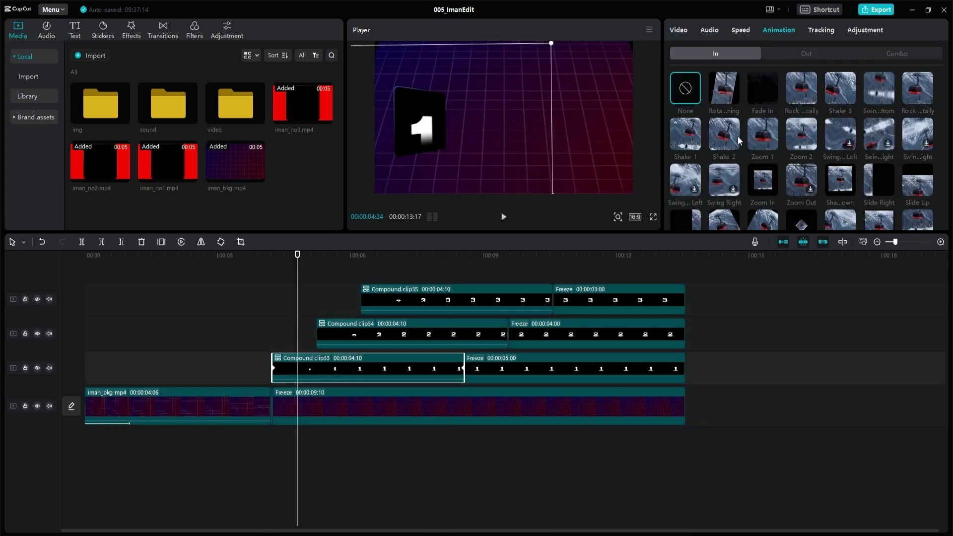
{"action": "type", "text": "1"}
{"action": "key", "text": "Return"}
Step: Apply 1-second Fade In animations to the animated number 2 and number 3 card clips
{"action": "left_click", "coordinate": [454, 338]}
{"action": "left_click", "coordinate": [762, 89]}
{"action": "left_click_drag", "start_coordinate": [714, 221], "coordinate": [652, 222]}
{"action": "type", "text": "1"}
{"action": "key", "text": "Return"}
{"action": "left_click", "coordinate": [478, 309]}
{"action": "left_click", "coordinate": [763, 88]}
{"action": "type", "text": "1"}
{"action": "key", "text": "Return"}
{"action": "left_click", "coordinate": [652, 216]}
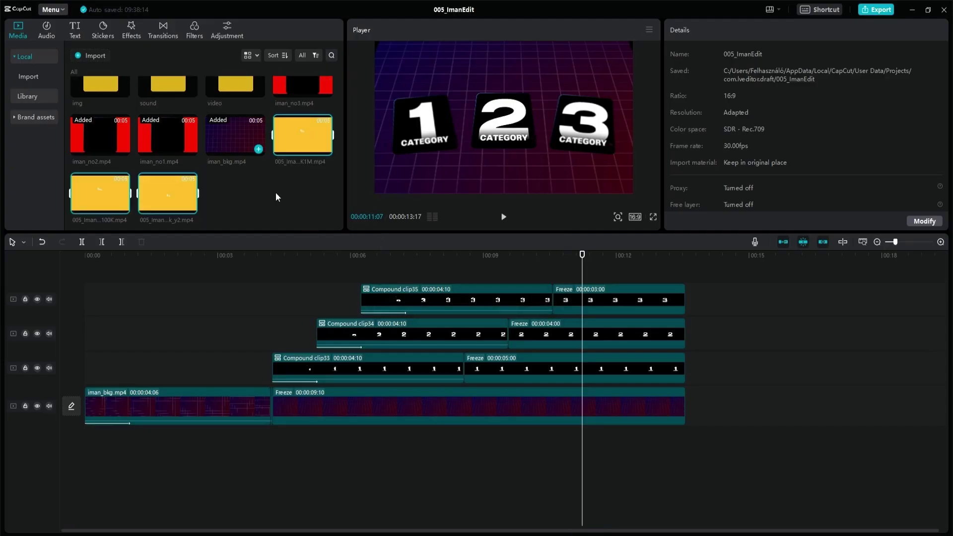
Step: Add 005_Iman_010k_y2.mp4 on a new track above the card clips, starting at 00:00:05:22
{"action": "left_click_drag", "start_coordinate": [177, 195], "coordinate": [374, 299]}
{"action": "left_click", "coordinate": [315, 314]}
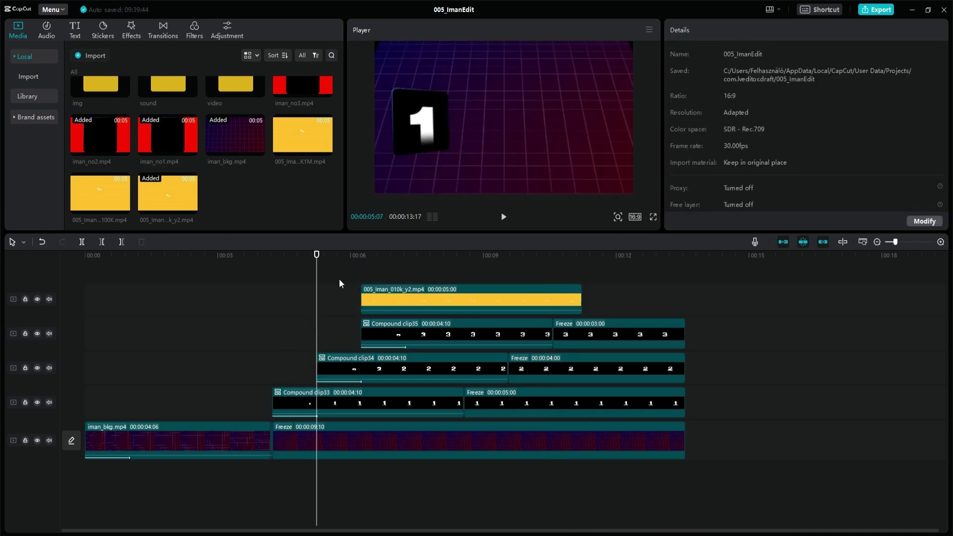
{"action": "key", "text": "space"}
{"action": "left_click", "coordinate": [339, 280]}
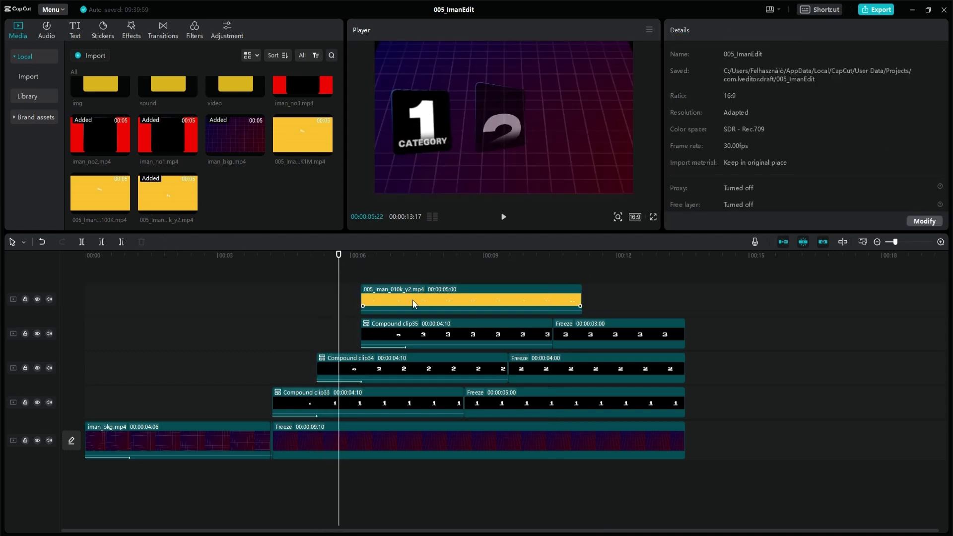
{"action": "left_click_drag", "start_coordinate": [412, 299], "coordinate": [389, 299]}
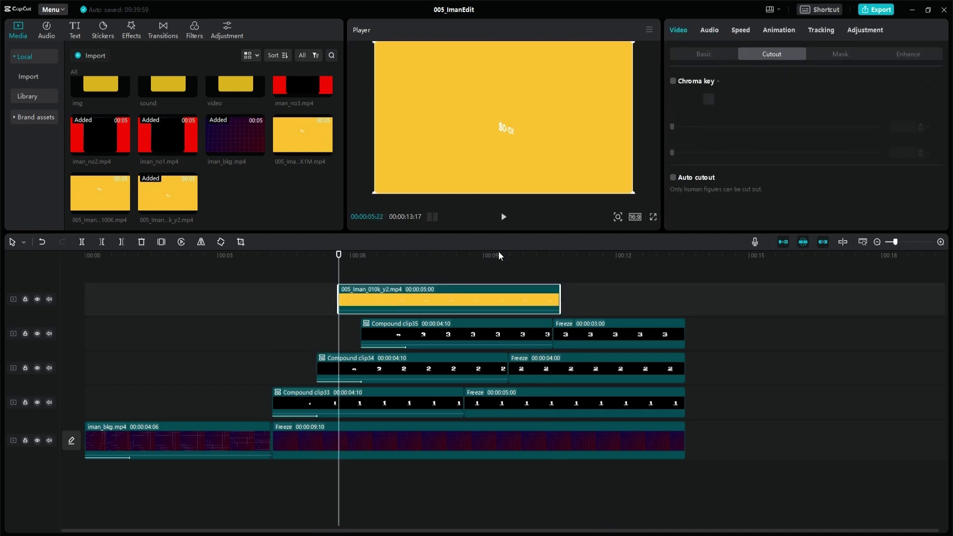
Step: Key out the yellow background of the $0-10K clip with chroma key strength 30 and position its text below card 1
{"action": "left_click", "coordinate": [673, 81]}
{"action": "left_click", "coordinate": [709, 99]}
{"action": "left_click", "coordinate": [627, 103]}
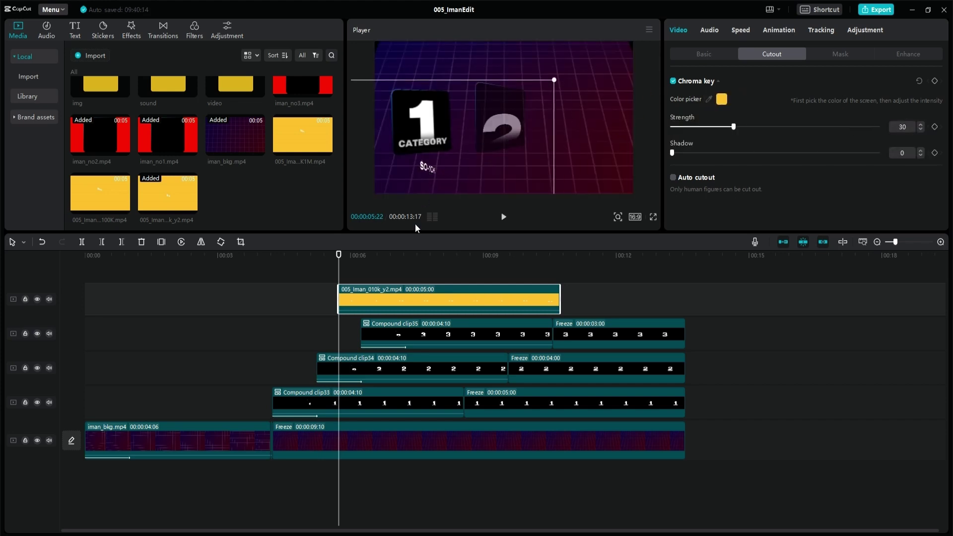
{"action": "key", "text": "space"}
{"action": "key", "text": "space"}
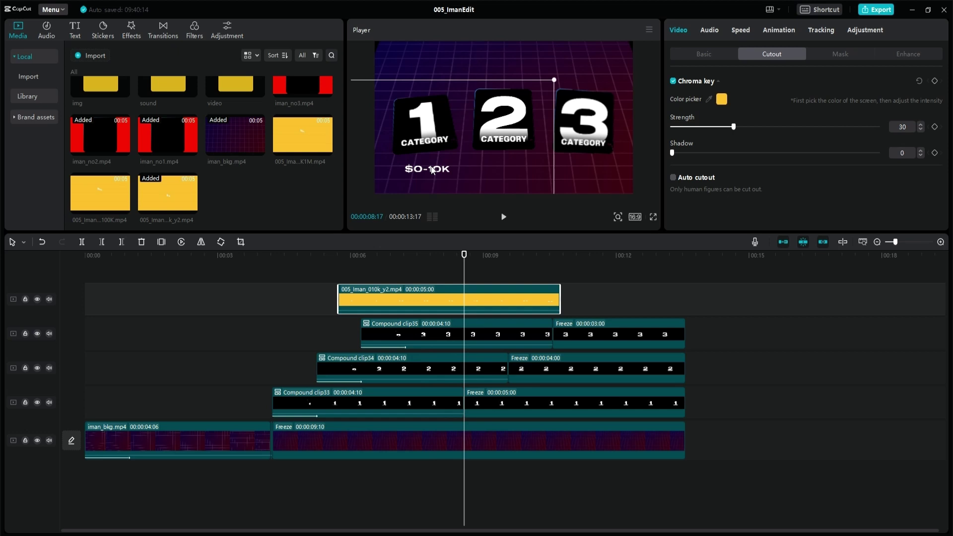
Step: Move the $0-10K clip to start at 00:00:08:07 and trim its end at 00:00:12:17
{"action": "left_click_drag", "start_coordinate": [368, 298], "coordinate": [479, 298]}
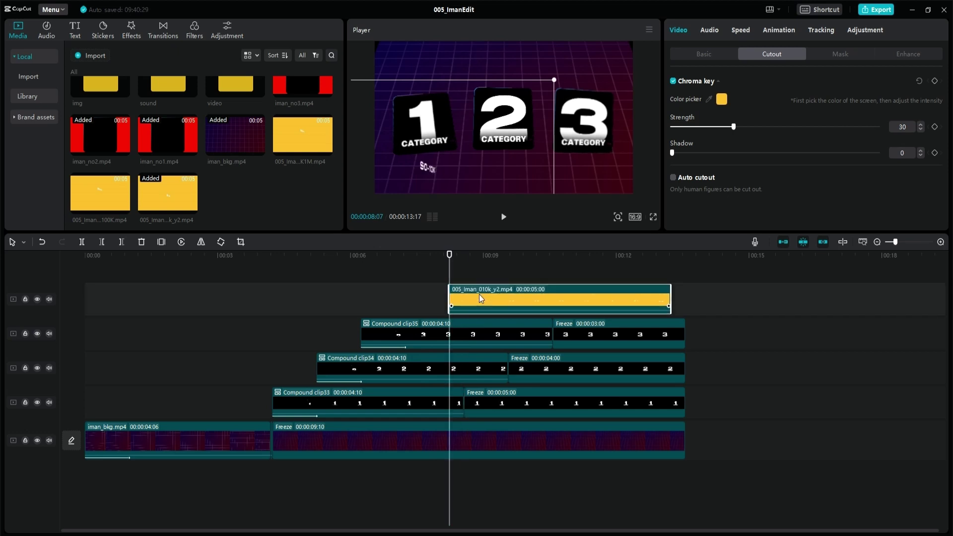
{"action": "left_click", "coordinate": [666, 266]}
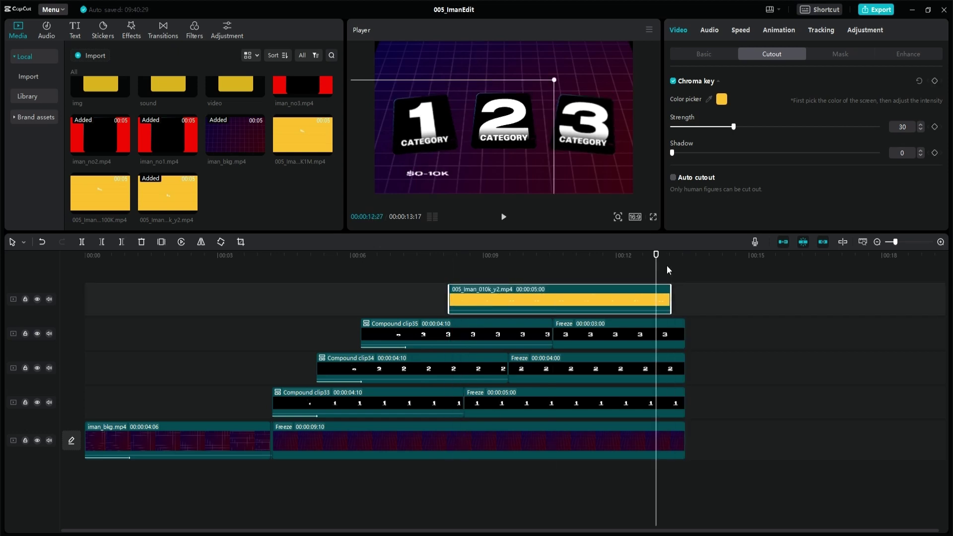
{"action": "key", "text": "shift+Left"}
{"action": "right_click", "coordinate": [654, 307]}
{"action": "left_click", "coordinate": [634, 297]}
{"action": "key", "text": "w"}
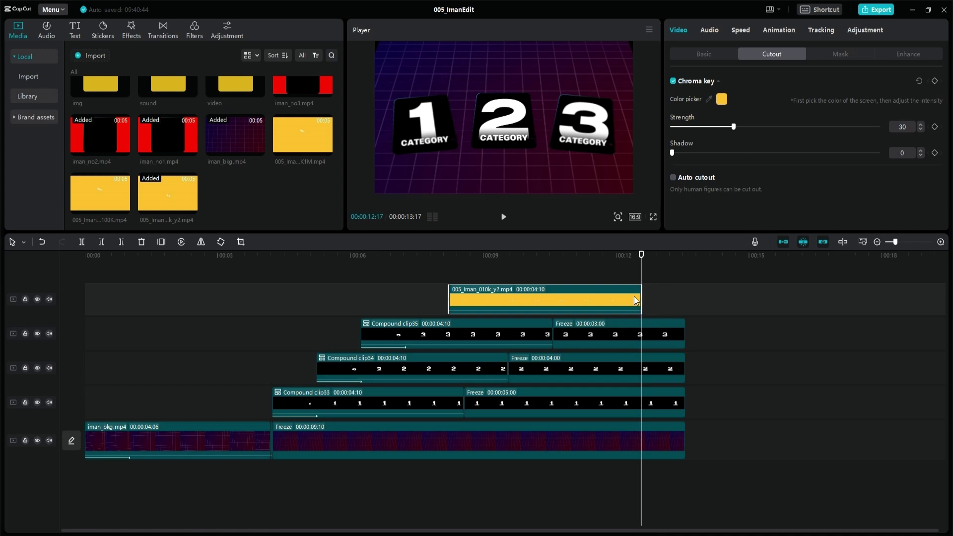
Step: Rotate the $0-10K clip to -5° and move its text closer beneath card 1, at about X -1187, Y -391
{"action": "left_click", "coordinate": [614, 268]}
{"action": "left_click", "coordinate": [615, 298]}
{"action": "left_click", "coordinate": [704, 53]}
{"action": "left_click_drag", "start_coordinate": [725, 168], "coordinate": [681, 168]}
{"action": "type", "text": "-5"}
{"action": "key", "text": "Return"}
{"action": "left_click_drag", "start_coordinate": [431, 168], "coordinate": [430, 157]}
Step: Add a freeze frame to the $0-10K clip at 00:00:12:16
{"action": "left_click_drag", "start_coordinate": [657, 266], "coordinate": [642, 268]}
{"action": "key", "text": "Left"}
{"action": "right_click", "coordinate": [635, 296]}
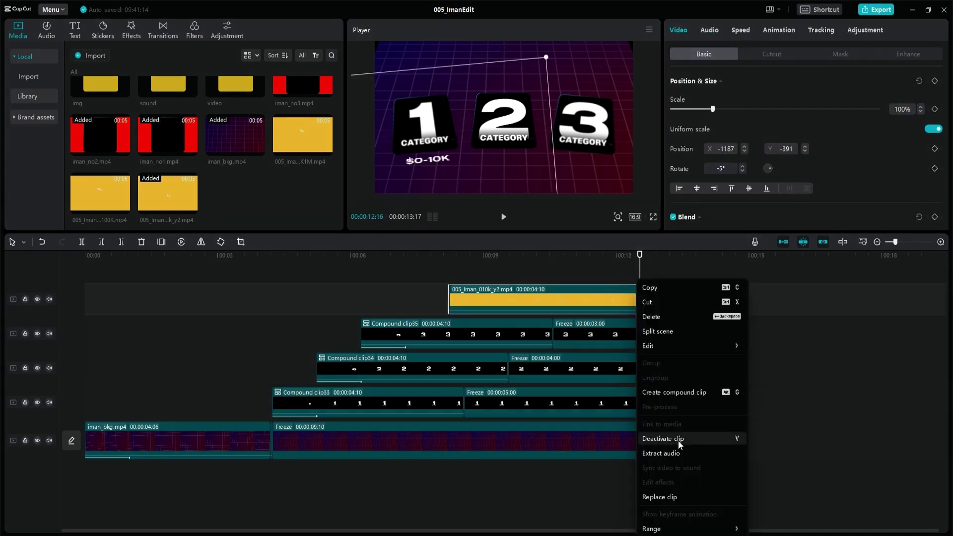
{"action": "mouse_move", "coordinate": [704, 346]}
{"action": "left_click", "coordinate": [764, 346]}
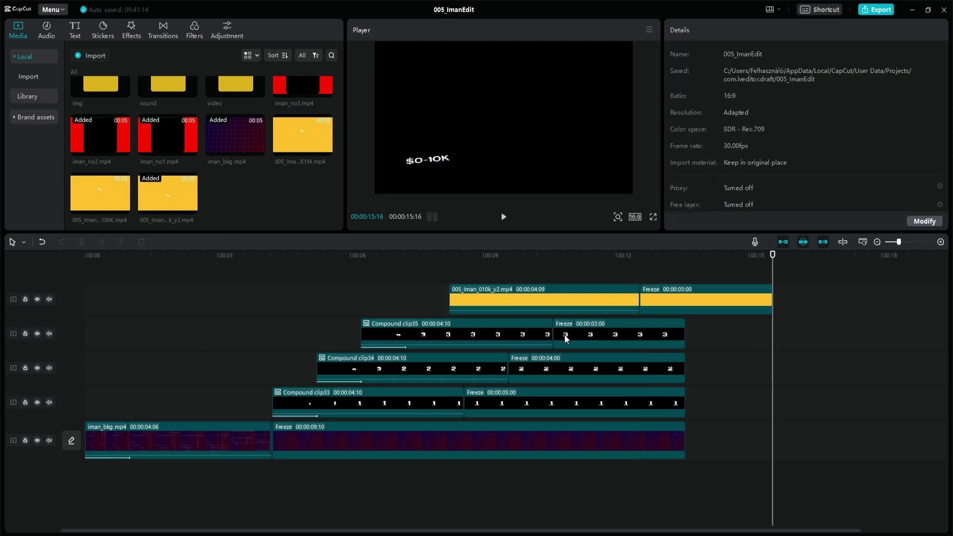
Step: Add 005_Iman_10K100K.mp4 on a new top track at 00:00:09:07 and key out its yellow background with chroma key strength 30
{"action": "left_click", "coordinate": [517, 377]}
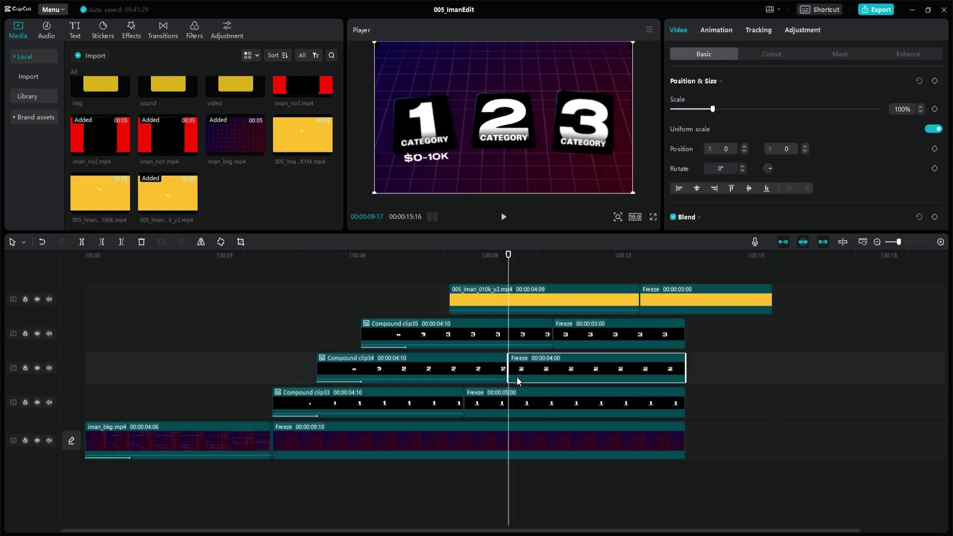
{"action": "left_click_drag", "start_coordinate": [109, 200], "coordinate": [496, 267]}
{"action": "left_click", "coordinate": [771, 54]}
{"action": "left_click", "coordinate": [673, 81]}
{"action": "left_click", "coordinate": [709, 100]}
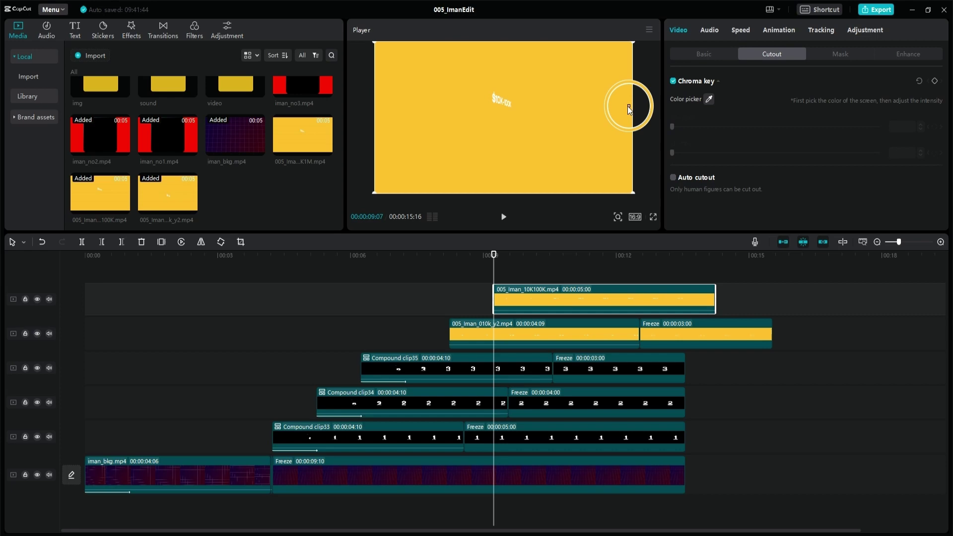
{"action": "left_click", "coordinate": [608, 102]}
{"action": "left_click_drag", "start_coordinate": [907, 127], "coordinate": [860, 130]}
{"action": "type", "text": "30"}
{"action": "key", "text": "Return"}
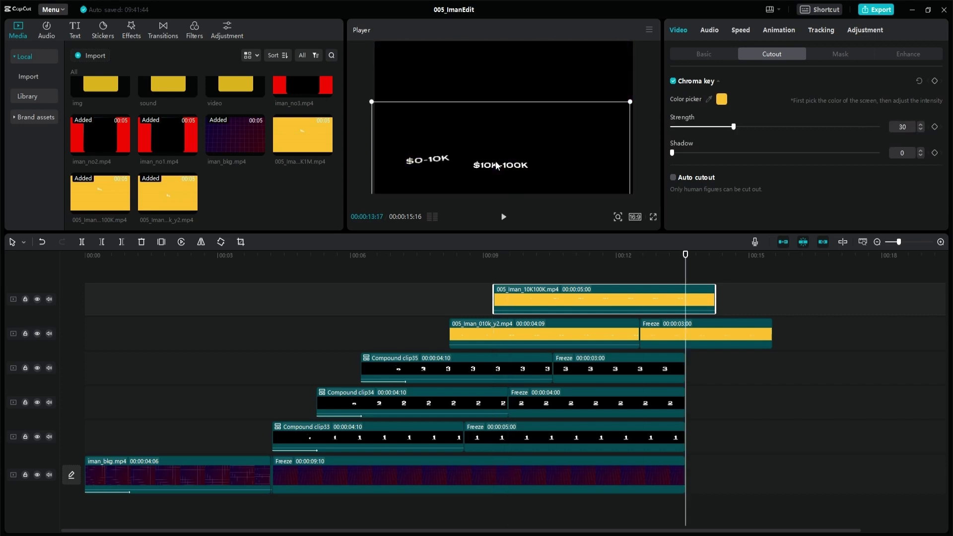
Step: Add a freeze frame to the $10K-100K clip at 00:00:13:17
{"action": "right_click", "coordinate": [666, 295]}
{"action": "left_click", "coordinate": [788, 343]}
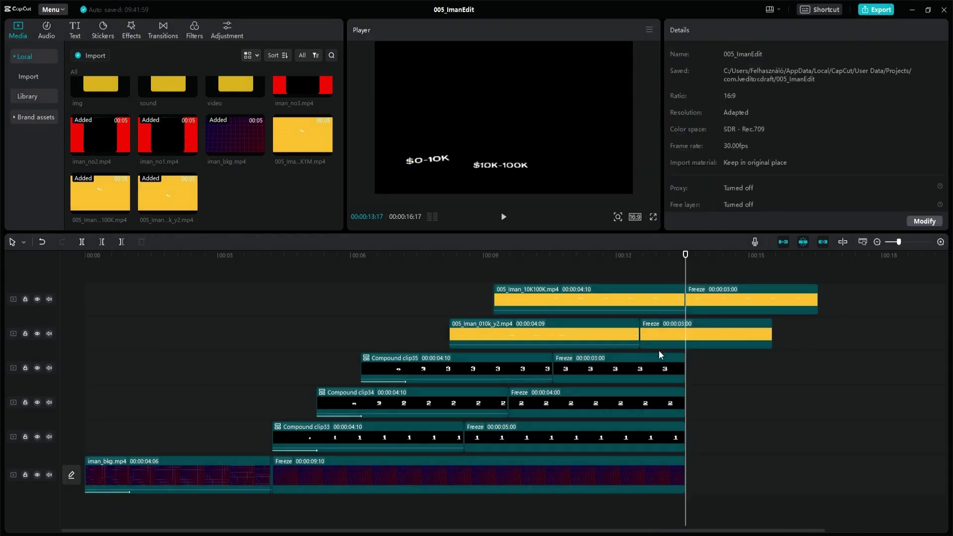
Step: Add 005_Iman_100K1M.mp4 on a new top track at about 00:00:10:07, add a freeze frame at 00:00:14:17 and delete the leftover footage
{"action": "left_click", "coordinate": [640, 349]}
{"action": "left_click_drag", "start_coordinate": [305, 143], "coordinate": [551, 298]}
{"action": "right_click", "coordinate": [730, 298]}
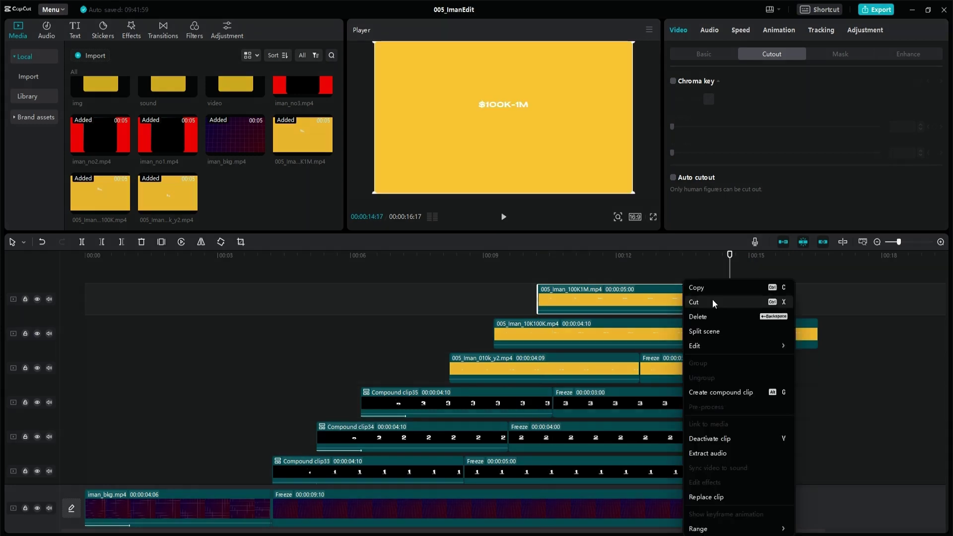
{"action": "mouse_move", "coordinate": [738, 348]}
{"action": "left_click", "coordinate": [811, 346]}
{"action": "left_click", "coordinate": [876, 299]}
{"action": "key", "text": "BackSpace"}
Step: Extend the freeze frames of the $10K-100K and $0-10K clips to 00:00:17:17
{"action": "left_click", "coordinate": [795, 339]}
{"action": "left_click_drag", "start_coordinate": [817, 340], "coordinate": [862, 339]}
{"action": "left_click", "coordinate": [750, 364]}
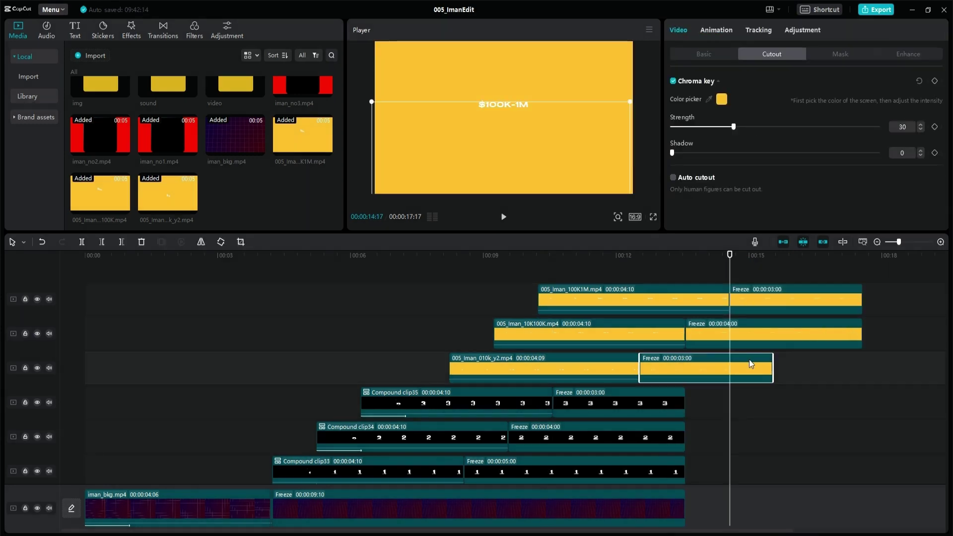
{"action": "left_click_drag", "start_coordinate": [771, 363], "coordinate": [860, 362]}
Step: Set the X position of the $0-10K clip and its freeze frame to -1200
{"action": "left_click", "coordinate": [615, 364]}
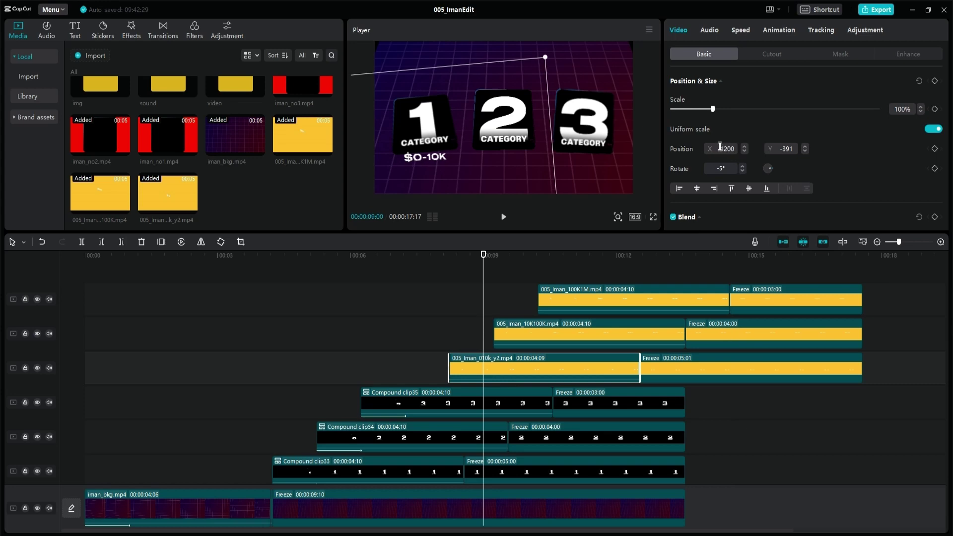
{"action": "left_click", "coordinate": [668, 366]}
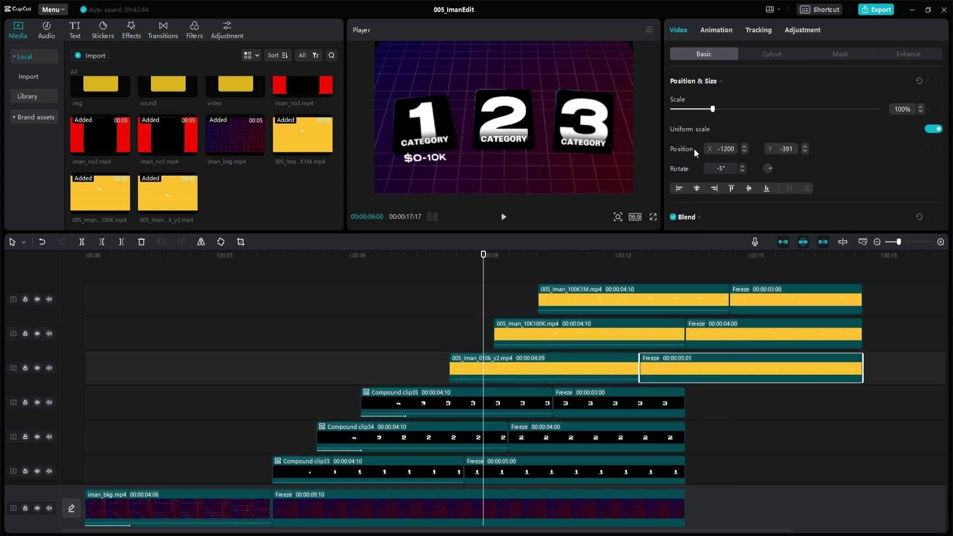
{"action": "key", "text": "Tab"}
{"action": "left_click", "coordinate": [690, 416]}
{"action": "left_click", "coordinate": [696, 366]}
{"action": "left_click", "coordinate": [771, 54]}
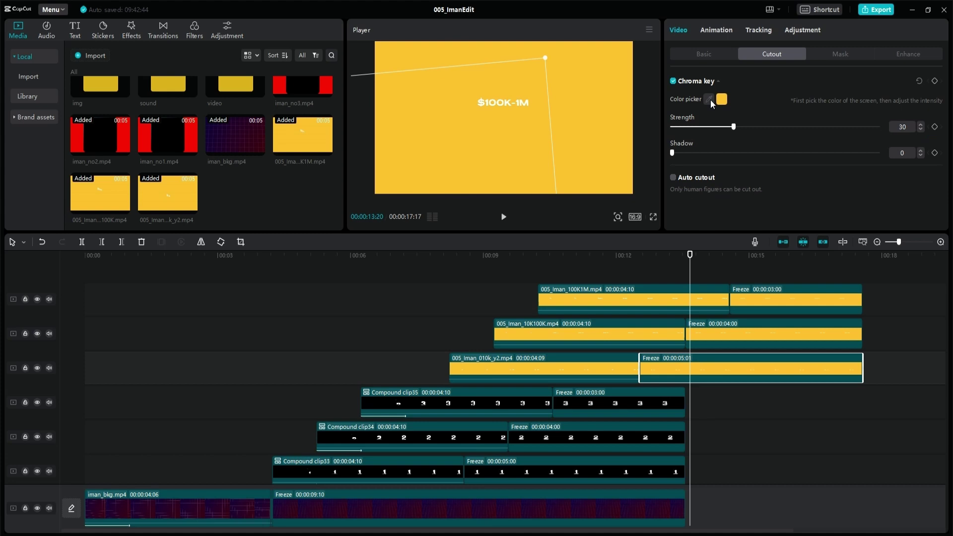
{"action": "key", "text": "v"}
{"action": "key", "text": "v"}
Step: Key out the $100K-1M clip's yellow background at strength 30 and place its text beneath card 3, at about X 1183, Y -807
{"action": "left_click", "coordinate": [478, 333]}
{"action": "left_click", "coordinate": [518, 332]}
{"action": "left_click", "coordinate": [568, 300]}
{"action": "left_click", "coordinate": [709, 99]}
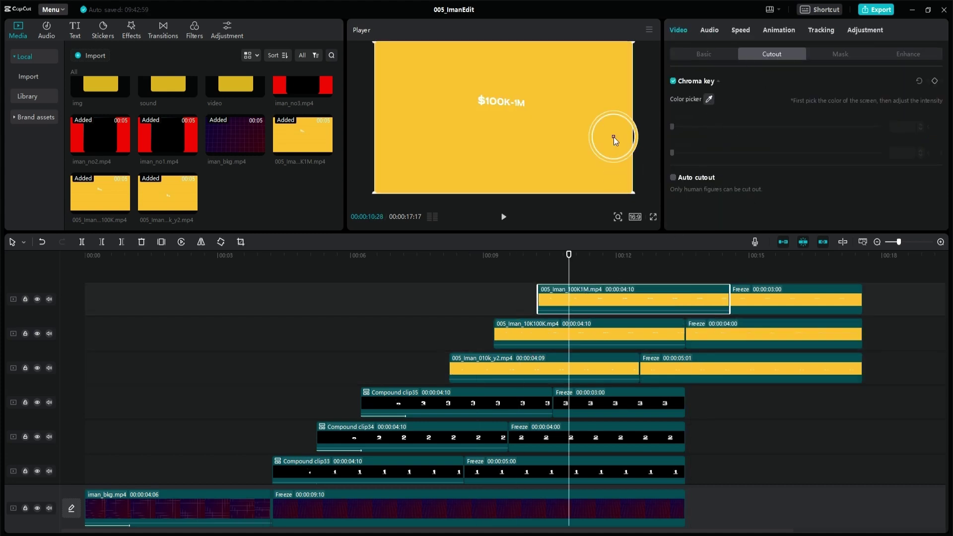
{"action": "left_click", "coordinate": [614, 138]}
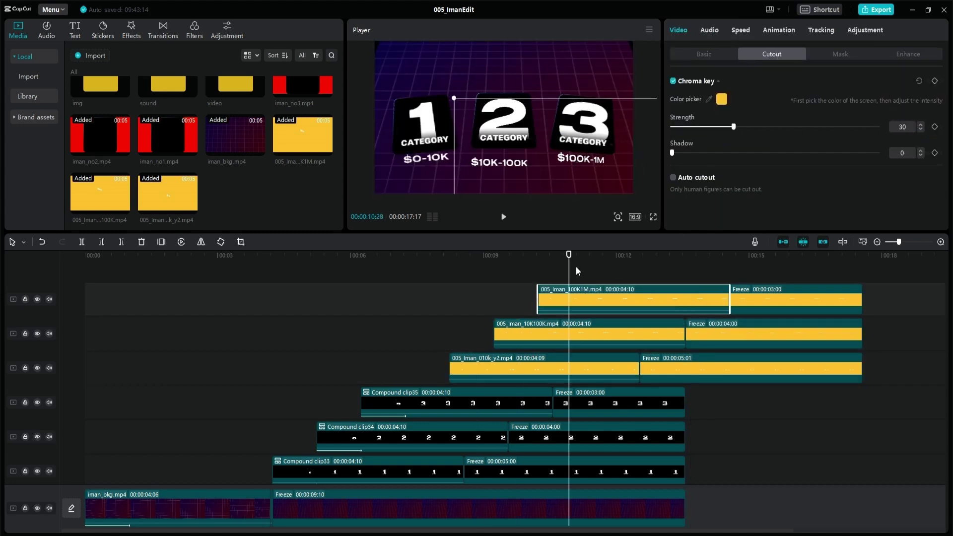
Step: Set the $10K-100K clip's Y position to -600, then lower its text beneath card 2, to about Y -750
{"action": "left_click", "coordinate": [575, 333]}
{"action": "left_click", "coordinate": [704, 53]}
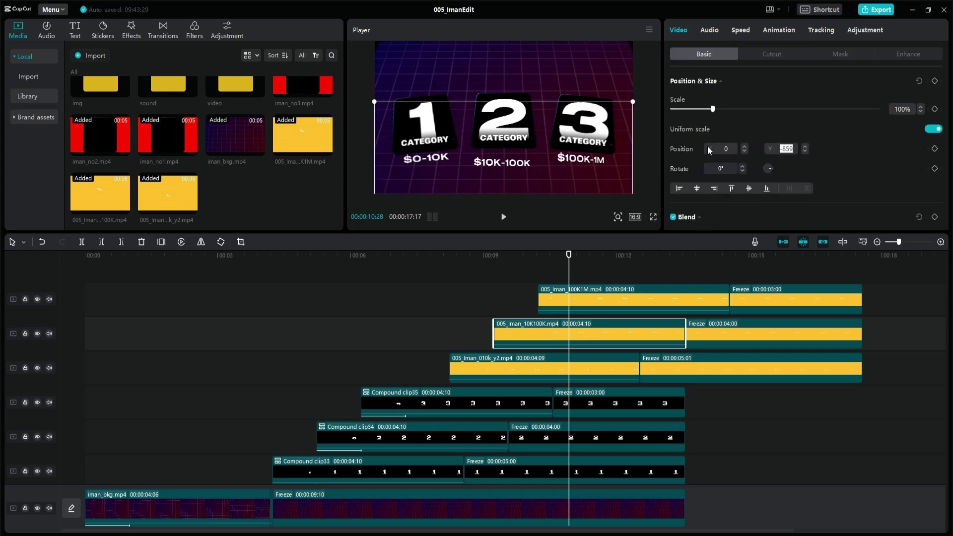
{"action": "type", "text": "-600"}
{"action": "key", "text": "Return"}
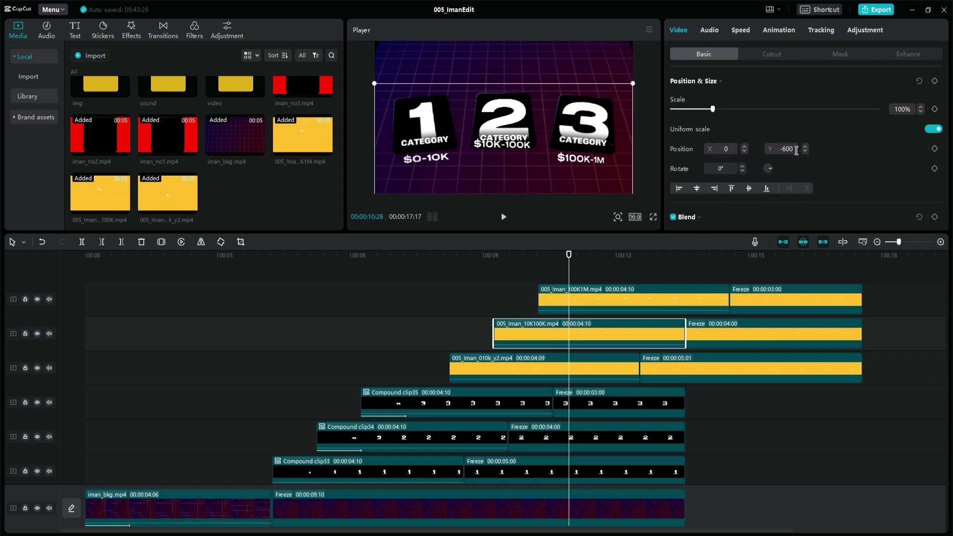
{"action": "left_click_drag", "start_coordinate": [516, 150], "coordinate": [516, 161]}
Step: Set the $100K-1M clip's position to X 1200, Y -800
{"action": "left_click", "coordinate": [580, 305]}
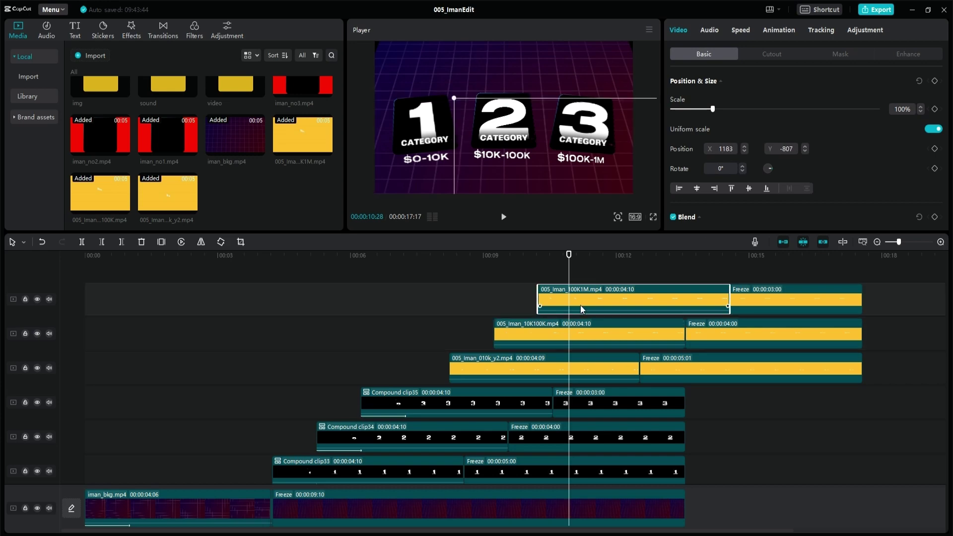
{"action": "left_click_drag", "start_coordinate": [778, 149], "coordinate": [832, 141]}
{"action": "type", "text": "-800"}
{"action": "key", "text": "Return"}
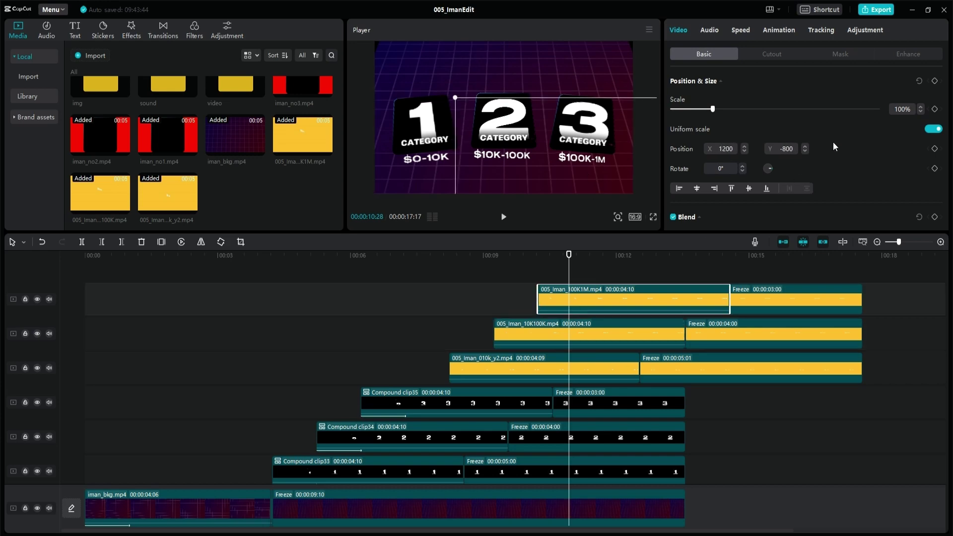
Step: Set the $100K-1M freeze frame's position to X 1200, Y -800
{"action": "left_click", "coordinate": [794, 300]}
{"action": "left_click_drag", "start_coordinate": [729, 151], "coordinate": [700, 147]}
{"action": "type", "text": "1200"}
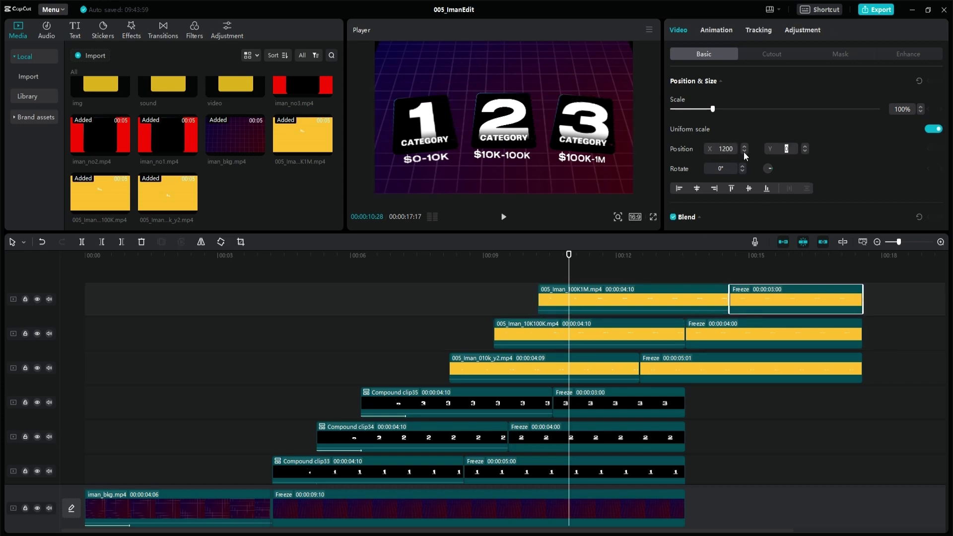
Step: Key out the yellow background of the $100K-1M freeze frame and rotate it to 5°
{"action": "left_click", "coordinate": [764, 255]}
{"action": "left_click", "coordinate": [744, 53]}
{"action": "left_click", "coordinate": [673, 81]}
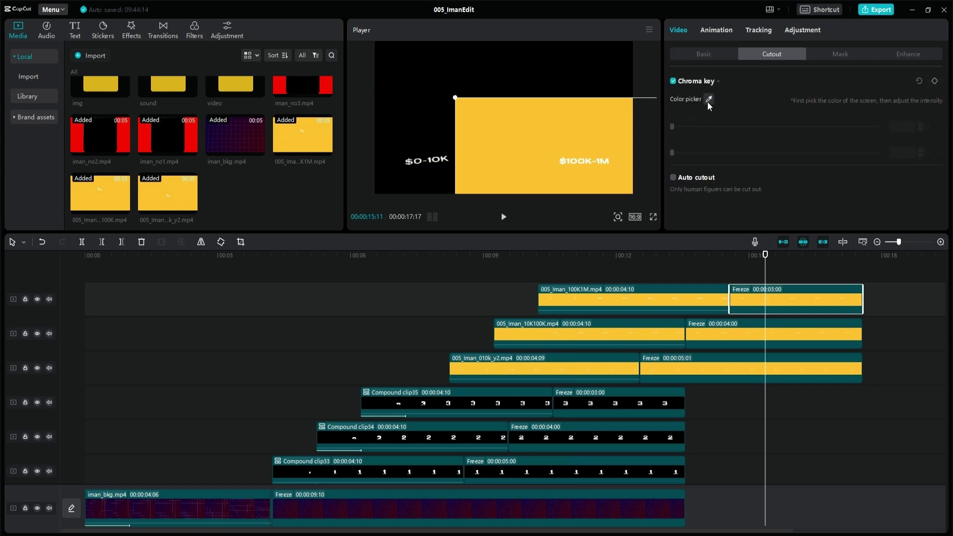
{"action": "left_click", "coordinate": [709, 99]}
{"action": "left_click", "coordinate": [605, 119]}
{"action": "left_click_drag", "start_coordinate": [672, 127], "coordinate": [787, 131]}
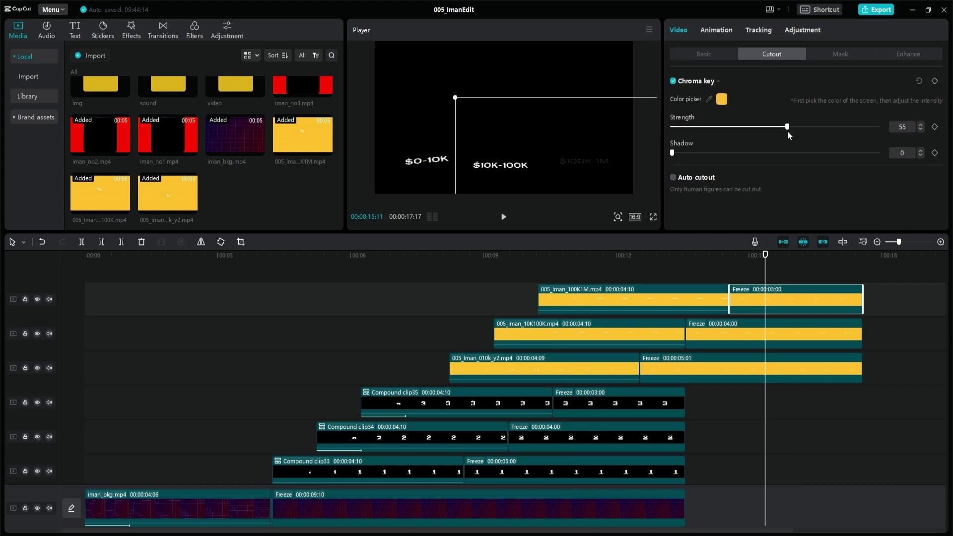
{"action": "left_click", "coordinate": [705, 55]}
Step: Extend the freeze frames of cards 3, 2 and 1 and of the grid background to 00:00:17:17
{"action": "left_click", "coordinate": [667, 404]}
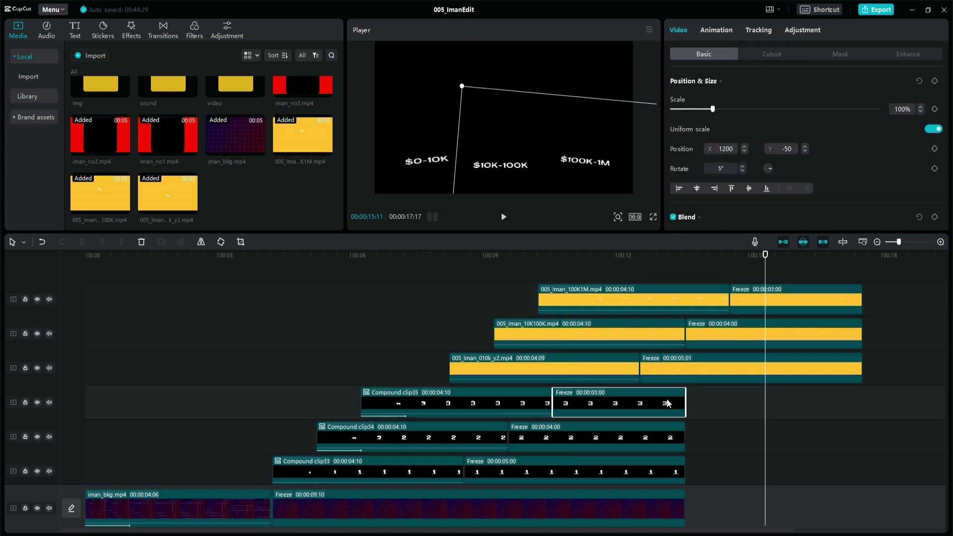
{"action": "left_click_drag", "start_coordinate": [685, 403], "coordinate": [862, 401]}
{"action": "left_click_drag", "start_coordinate": [682, 439], "coordinate": [861, 437]}
{"action": "key", "text": "ctrl+z"}
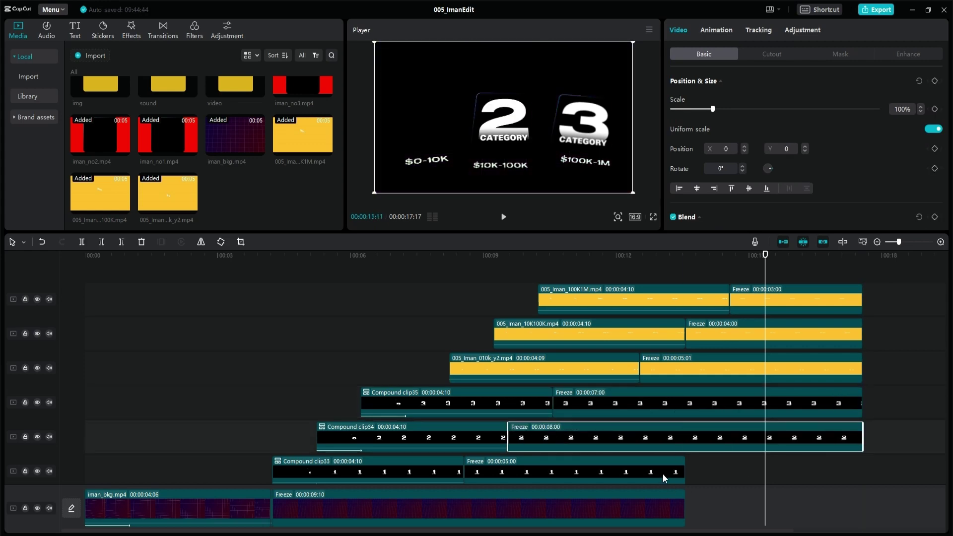
{"action": "left_click_drag", "start_coordinate": [685, 472], "coordinate": [861, 471]}
{"action": "scroll", "coordinate": [684, 491], "scroll_direction": "down", "scroll_amount": 1}
{"action": "left_click_drag", "start_coordinate": [685, 502], "coordinate": [862, 503]}
Step: Play back the scene and rotate the $100K-1M clip to 5°
{"action": "left_click", "coordinate": [260, 371]}
{"action": "key", "text": "space"}
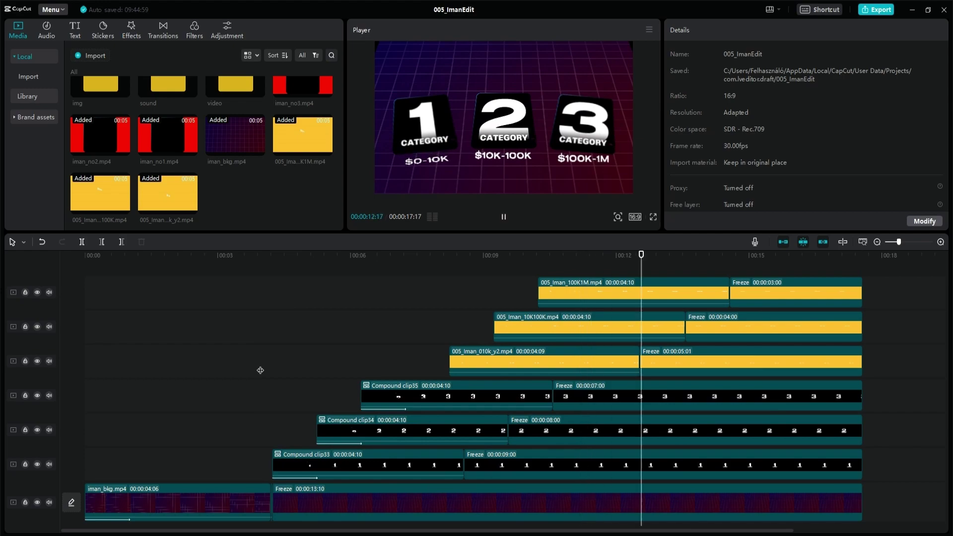
{"action": "key", "text": "space"}
{"action": "left_click", "coordinate": [602, 362]}
{"action": "left_click", "coordinate": [633, 293]}
{"action": "left_click", "coordinate": [721, 168]}
{"action": "type", "text": "5"}
{"action": "key", "text": "Return"}
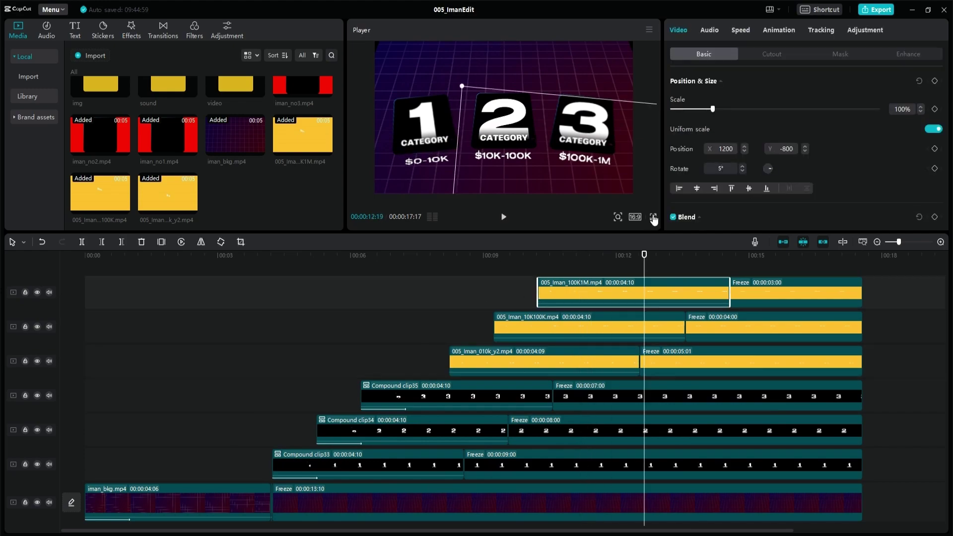
Step: Check the labels in full screen and set the $10K-100K freeze frame's Y position to -750
{"action": "left_click", "coordinate": [653, 217]}
{"action": "key", "text": "space"}
{"action": "key", "text": "space"}
{"action": "key", "text": "Escape"}
{"action": "left_click", "coordinate": [633, 327]}
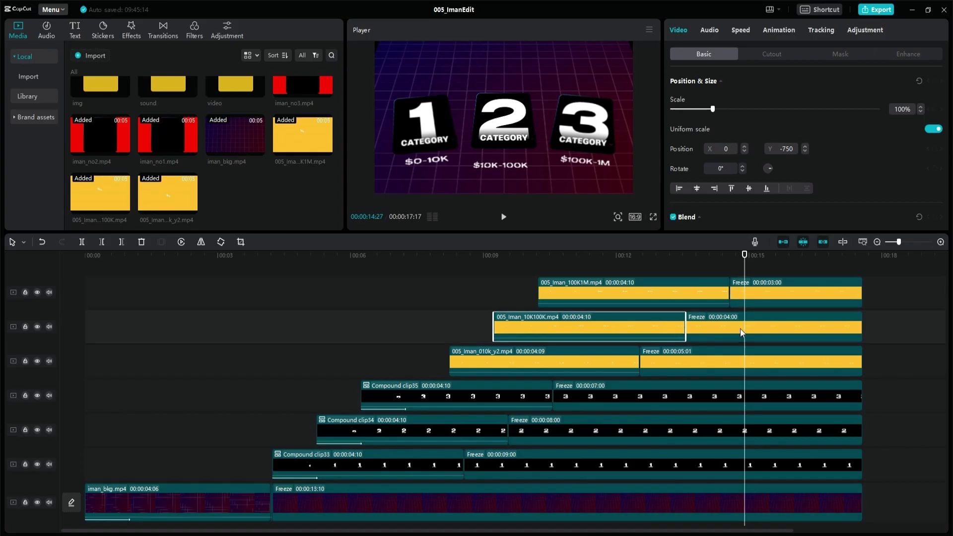
{"action": "left_click", "coordinate": [741, 330]}
{"action": "left_click", "coordinate": [653, 217]}
{"action": "key", "text": "space"}
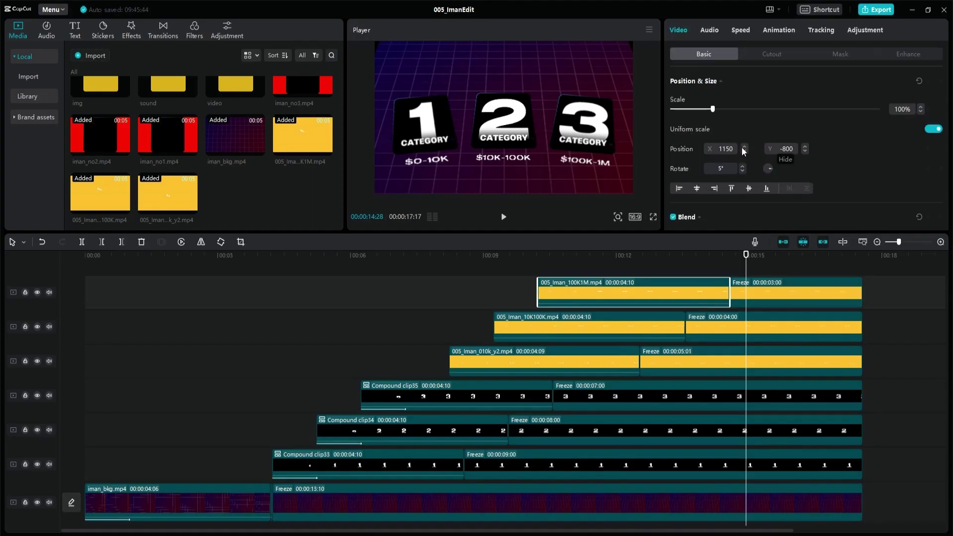
Step: Set the X position of the $100K-1M clip and its freeze frame to 1150 and check the frame in full screen
{"action": "left_click", "coordinate": [713, 270]}
{"action": "left_click", "coordinate": [747, 292]}
{"action": "left_click_drag", "start_coordinate": [717, 149], "coordinate": [772, 144]}
{"action": "type", "text": "1150"}
{"action": "key", "text": "Return"}
{"action": "key", "text": "ctrl+shift+f"}
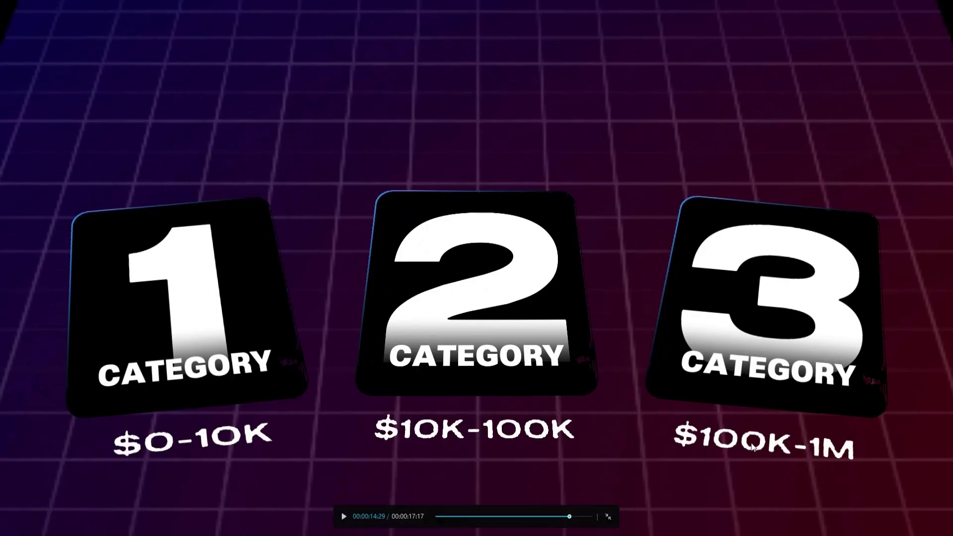
{"action": "key", "text": "Escape"}
Step: Add bkg_gradient_br.png from the img folder on a new top track, spanning the cards up to 00:00:17:17, and set its opacity to 0%
{"action": "scroll", "coordinate": [271, 174], "scroll_direction": "up", "scroll_amount": 2}
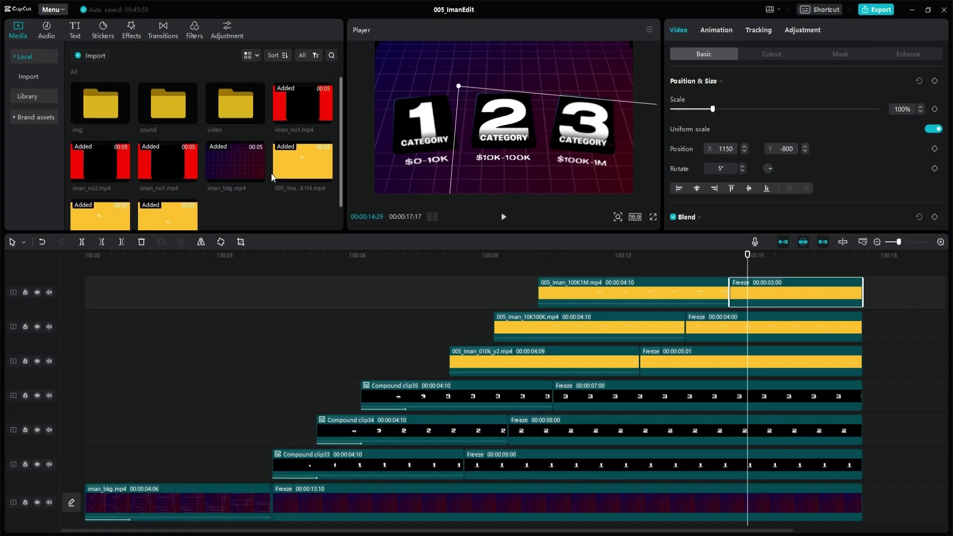
{"action": "double_click", "coordinate": [156, 134]}
{"action": "left_click_drag", "start_coordinate": [234, 162], "coordinate": [272, 268]}
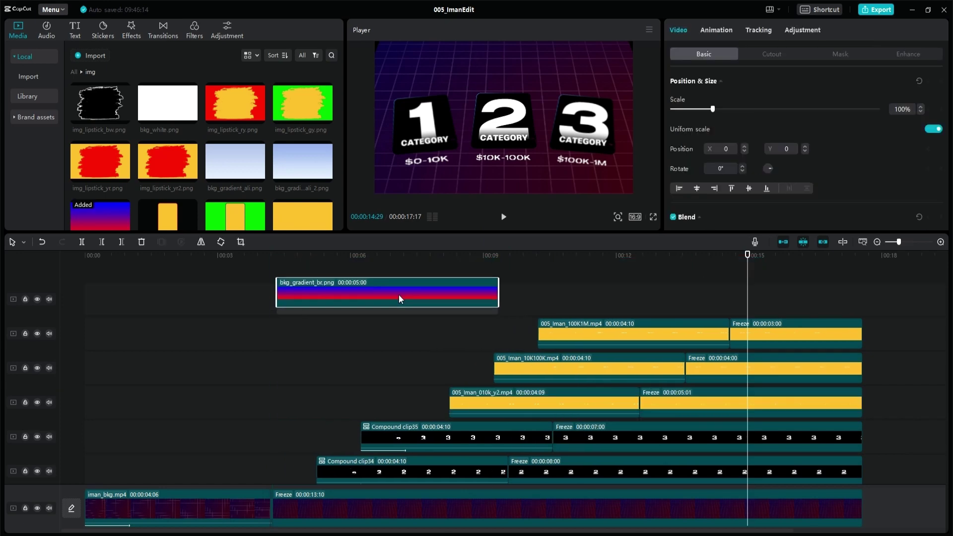
{"action": "left_click_drag", "start_coordinate": [496, 298], "coordinate": [856, 297]}
{"action": "scroll", "coordinate": [841, 141], "scroll_direction": "down", "scroll_amount": 3}
{"action": "left_click_drag", "start_coordinate": [877, 132], "coordinate": [667, 134]}
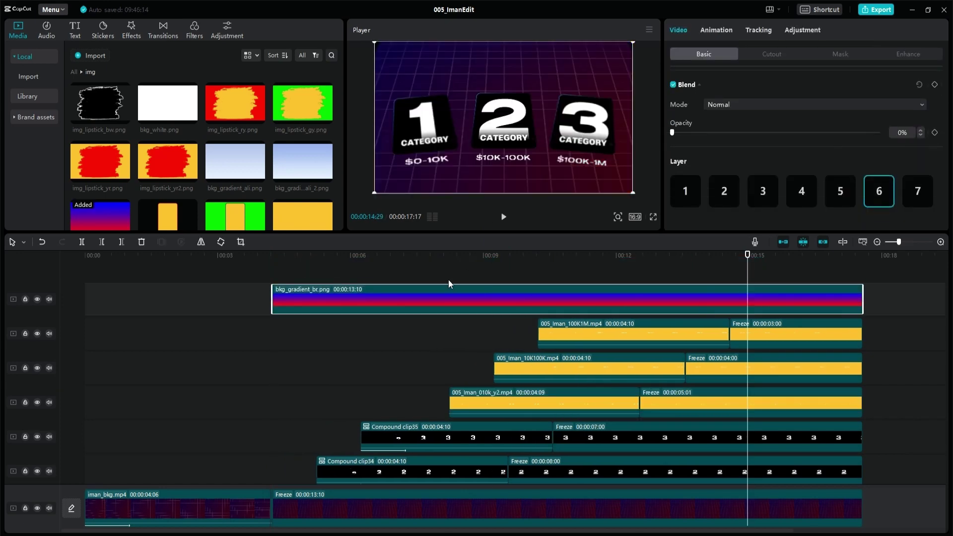
Step: Split the gradient clip at 00:00:08:17, where card 1's freeze frame starts
{"action": "left_click", "coordinate": [506, 272]}
{"action": "scroll", "coordinate": [508, 274], "scroll_direction": "down", "scroll_amount": 2}
{"action": "key", "text": "Up"}
{"action": "key", "text": "Up"}
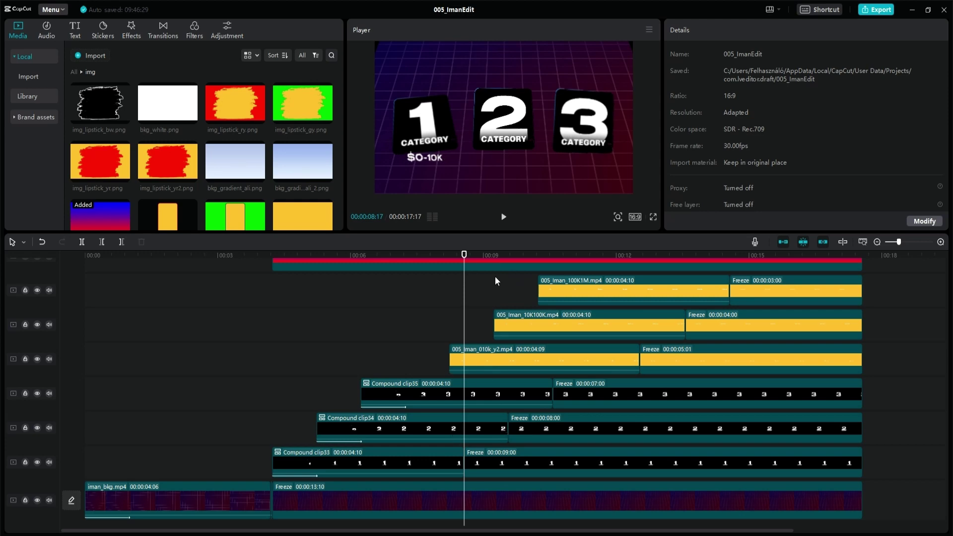
{"action": "scroll", "coordinate": [495, 277], "scroll_direction": "up", "scroll_amount": 1}
{"action": "left_click", "coordinate": [495, 277]}
{"action": "key", "text": "ctrl+b"}
Step: Set the second gradient piece's opacity to 20% and move it to layer 2
{"action": "scroll", "coordinate": [495, 275], "scroll_direction": "down", "scroll_amount": 2}
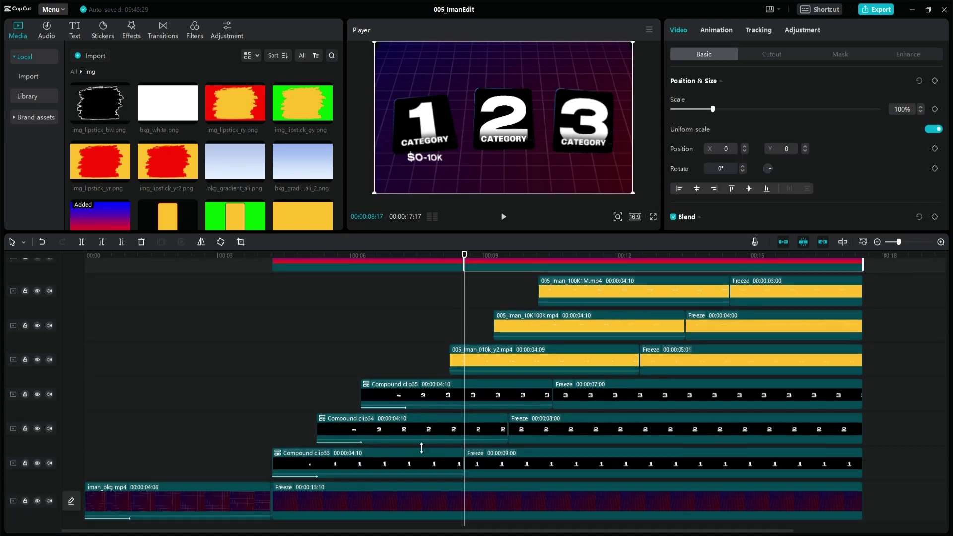
{"action": "scroll", "coordinate": [591, 399], "scroll_direction": "up", "scroll_amount": 2}
{"action": "scroll", "coordinate": [818, 159], "scroll_direction": "down", "scroll_amount": 3}
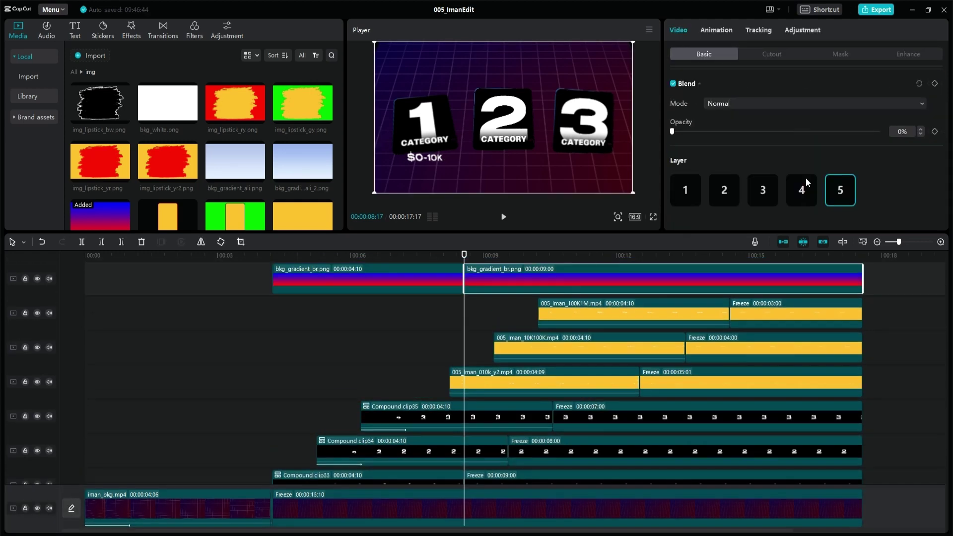
{"action": "left_click_drag", "start_coordinate": [671, 132], "coordinate": [952, 141]}
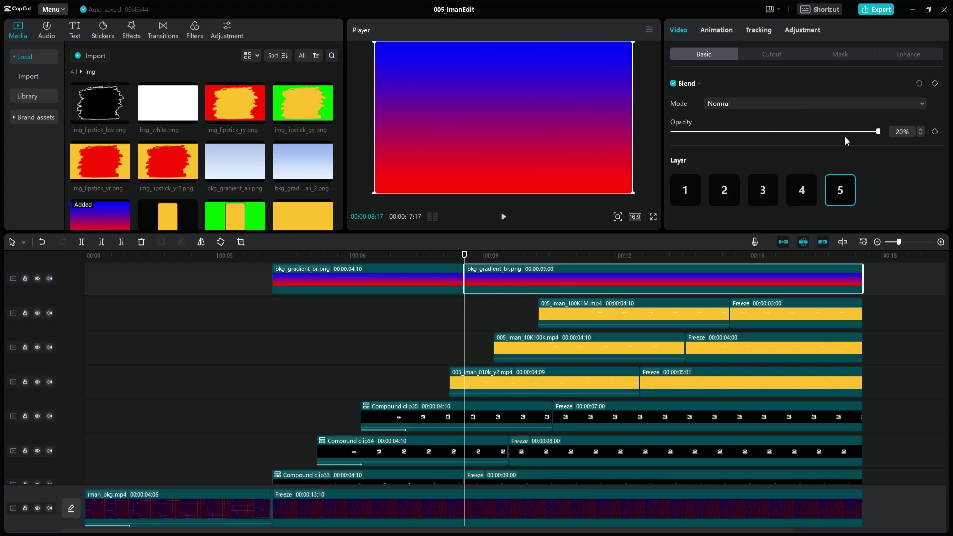
{"action": "key", "text": "Return"}
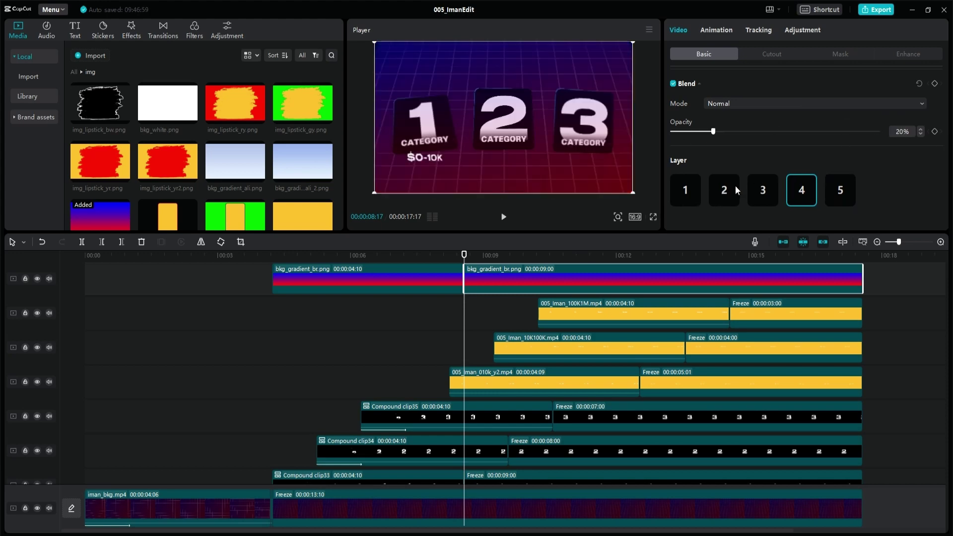
{"action": "left_click", "coordinate": [725, 191]}
Step: Split the gradient at 00:00:09:17 and 00:00:10:17, placing the new pieces on layers 3 and 4
{"action": "left_click_drag", "start_coordinate": [445, 255], "coordinate": [504, 325]}
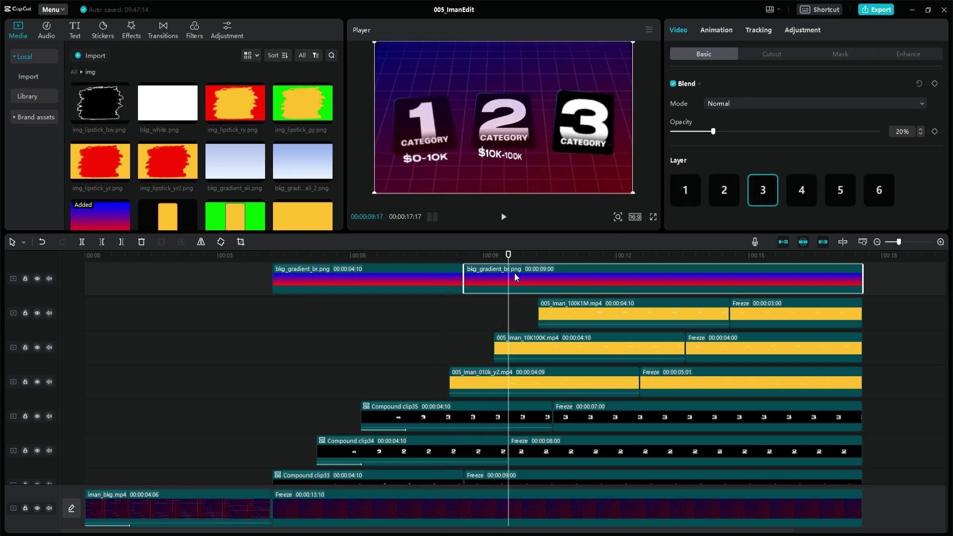
{"action": "key", "text": "ctrl+b"}
{"action": "key", "text": "shift+Right"}
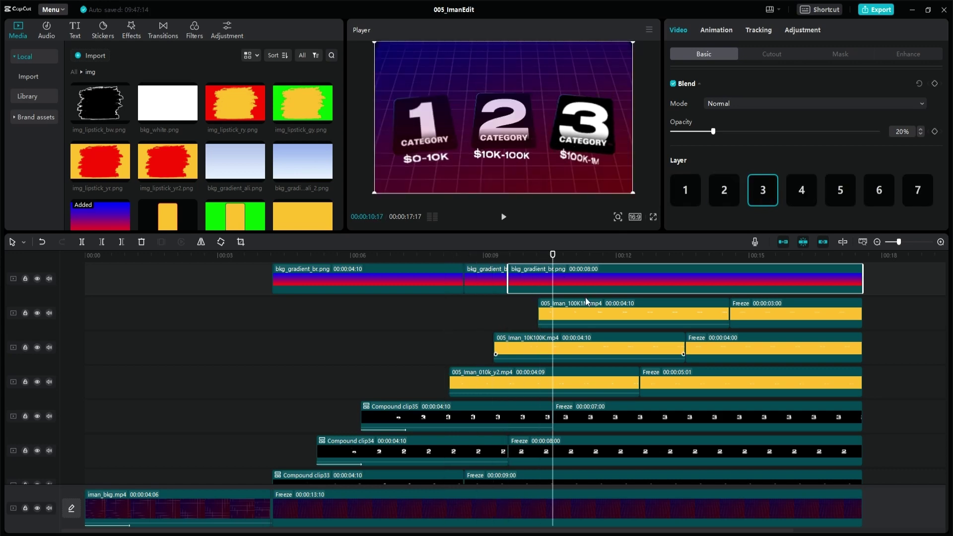
{"action": "key", "text": "Right"}
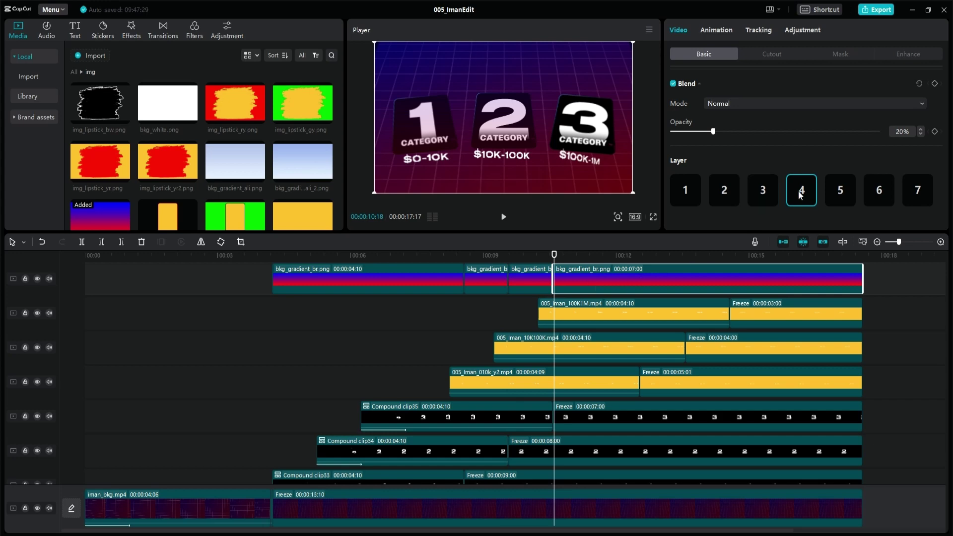
Step: Split the last gradient piece at 00:00:12:16 and undo the latest change made after it
{"action": "key", "text": "Down"}
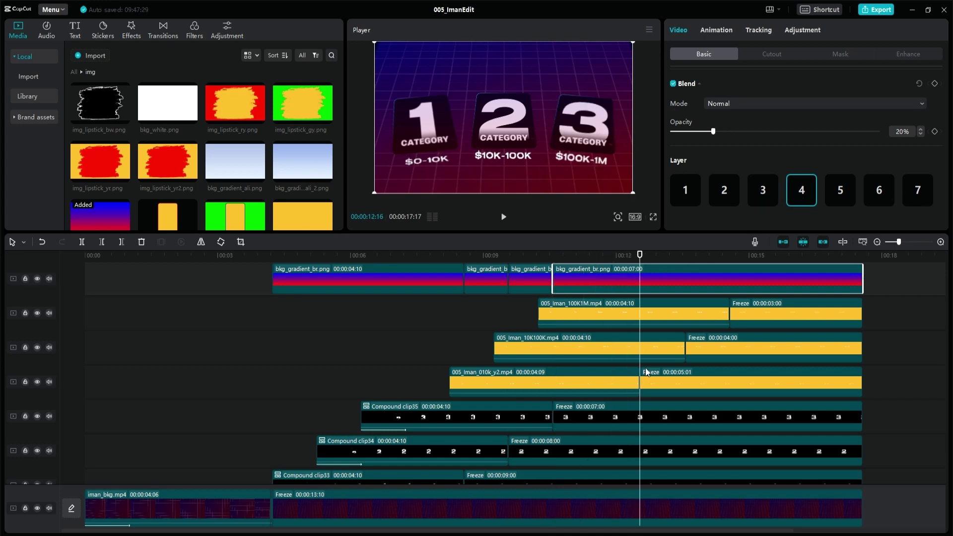
{"action": "key", "text": "ctrl+b"}
{"action": "key", "text": "shift+Right"}
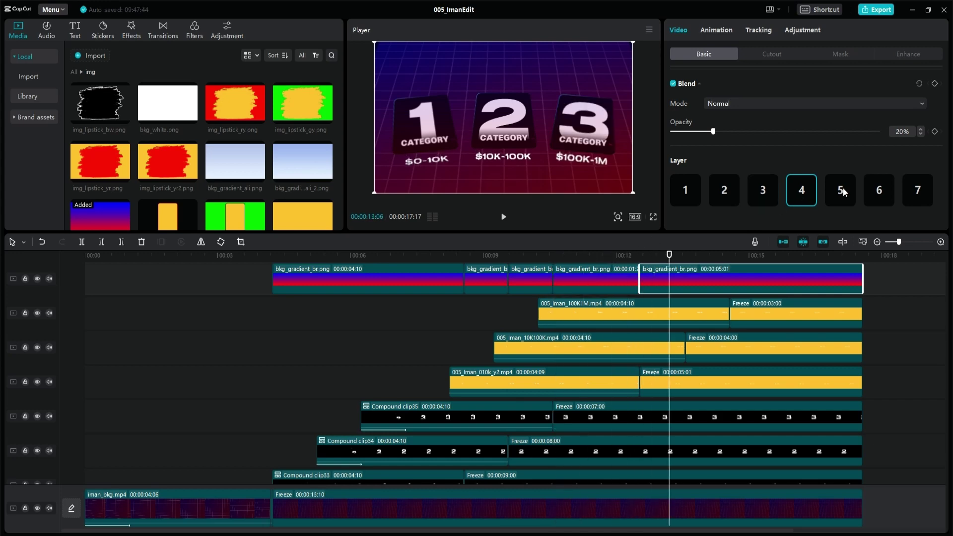
{"action": "key", "text": "ctrl+z"}
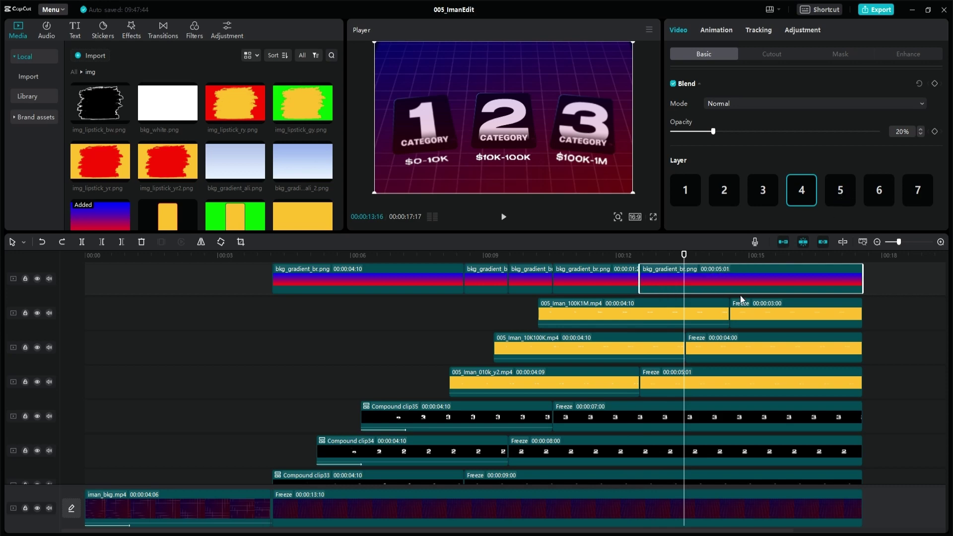
Step: Split the last gradient piece at 00:00:13:17, placing the new piece on layer 6 and the one before it on layer 5
{"action": "key", "text": "Up"}
{"action": "key", "text": "Down"}
{"action": "key", "text": "ctrl+b"}
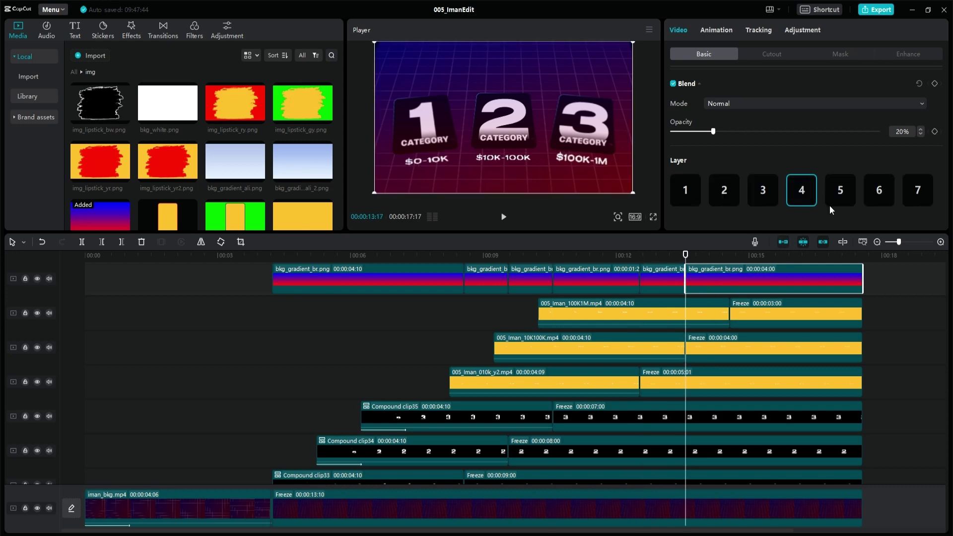
{"action": "left_click", "coordinate": [880, 191]}
{"action": "left_click", "coordinate": [665, 278]}
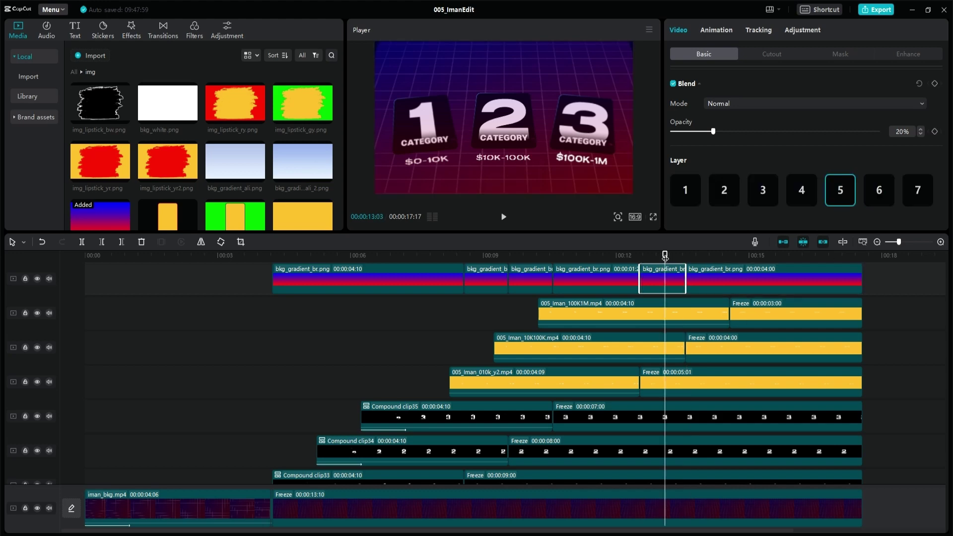
Step: Split the last gradient piece at 00:00:14:17 and place the new piece on layer 7
{"action": "left_click_drag", "start_coordinate": [665, 257], "coordinate": [729, 256]}
{"action": "left_click", "coordinate": [754, 279]}
{"action": "key", "text": "ctrl+b"}
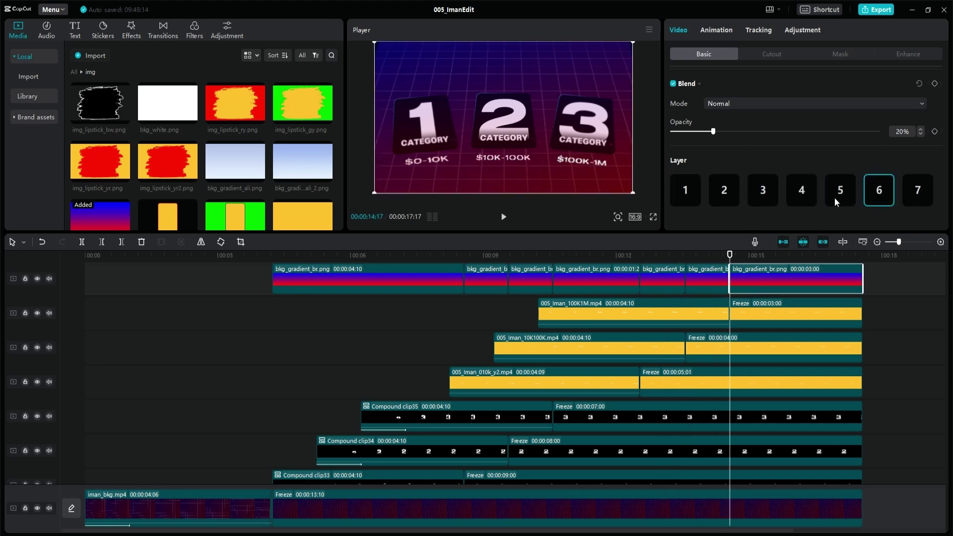
{"action": "left_click", "coordinate": [913, 191]}
Step: Add an opacity keyframe to the first gradient piece at 00:00:08:17 and play the scene in full screen
{"action": "left_click", "coordinate": [255, 293]}
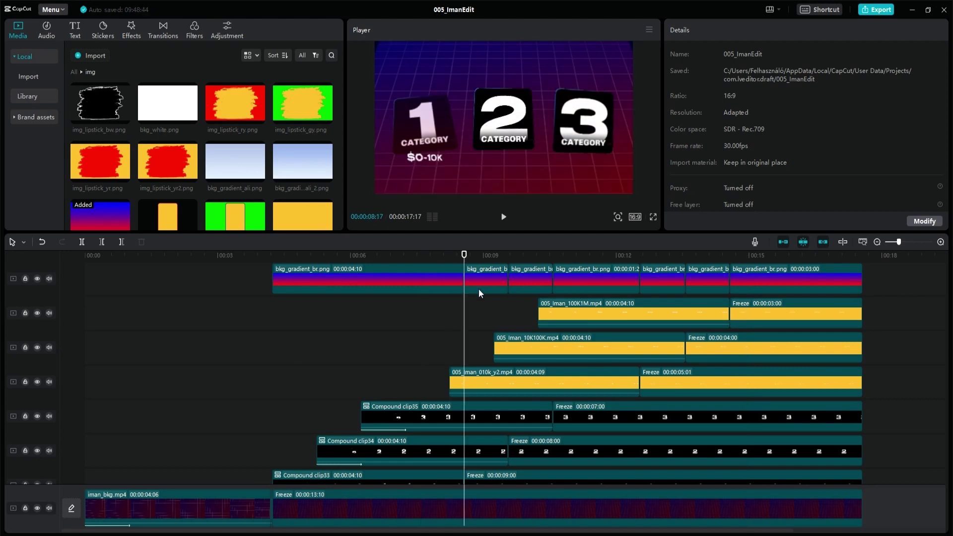
{"action": "left_click", "coordinate": [447, 287]}
{"action": "scroll", "coordinate": [847, 173], "scroll_direction": "down", "scroll_amount": 3}
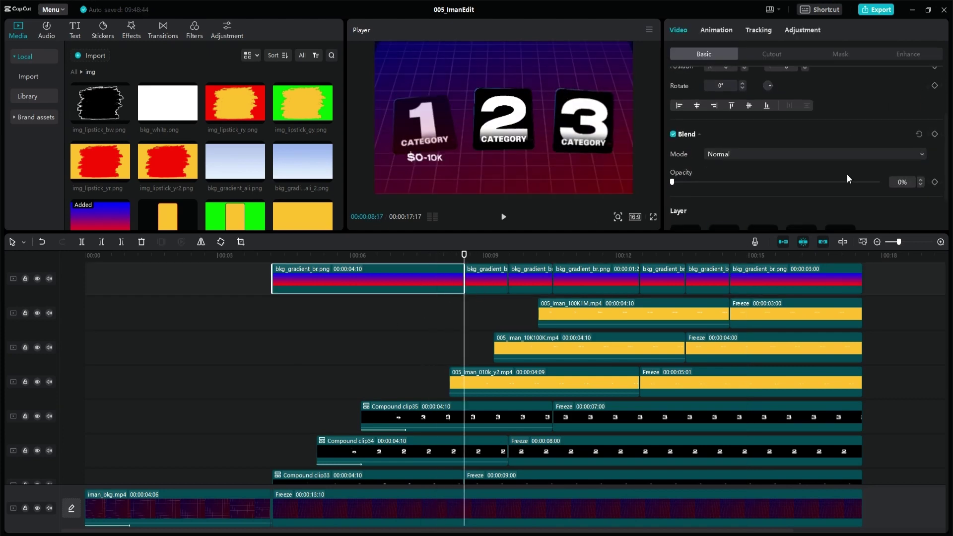
{"action": "left_click", "coordinate": [934, 181]}
{"action": "left_click", "coordinate": [261, 293]}
{"action": "left_click", "coordinate": [654, 219]}
{"action": "key", "text": "space"}
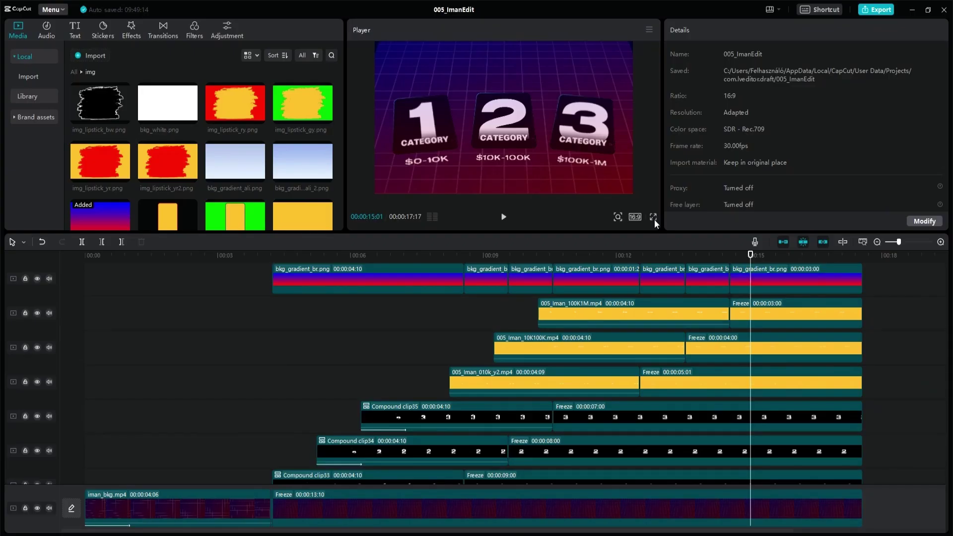
Step: Add the pink particle burst from the favorite stickers to a new track above the gradient, starting at 00:00:08:17
{"action": "left_click", "coordinate": [74, 72]}
{"action": "left_click", "coordinate": [102, 28]}
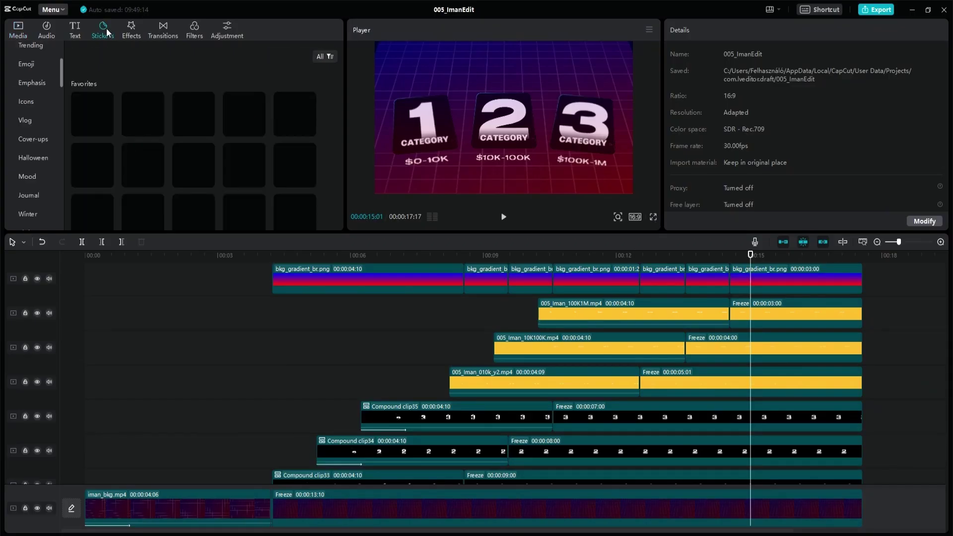
{"action": "scroll", "coordinate": [184, 127], "scroll_direction": "down", "scroll_amount": 3}
{"action": "scroll", "coordinate": [183, 127], "scroll_direction": "down", "scroll_amount": 3}
{"action": "mouse_move", "coordinate": [105, 164]}
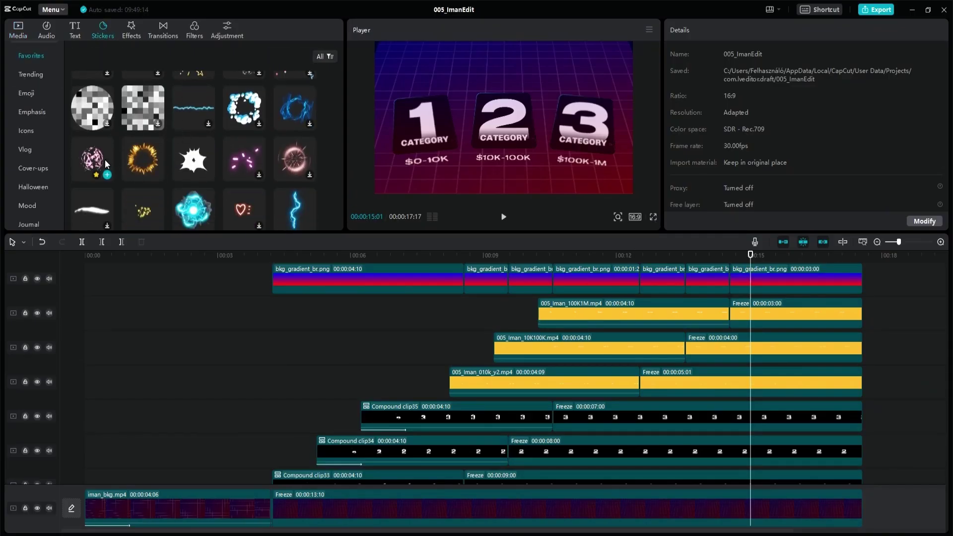
{"action": "key", "text": "Up"}
{"action": "key", "text": "Up"}
{"action": "key", "text": "Up"}
{"action": "key", "text": "Up"}
{"action": "key", "text": "Up"}
{"action": "key", "text": "Up"}
{"action": "key", "text": "Up"}
{"action": "key", "text": "Up"}
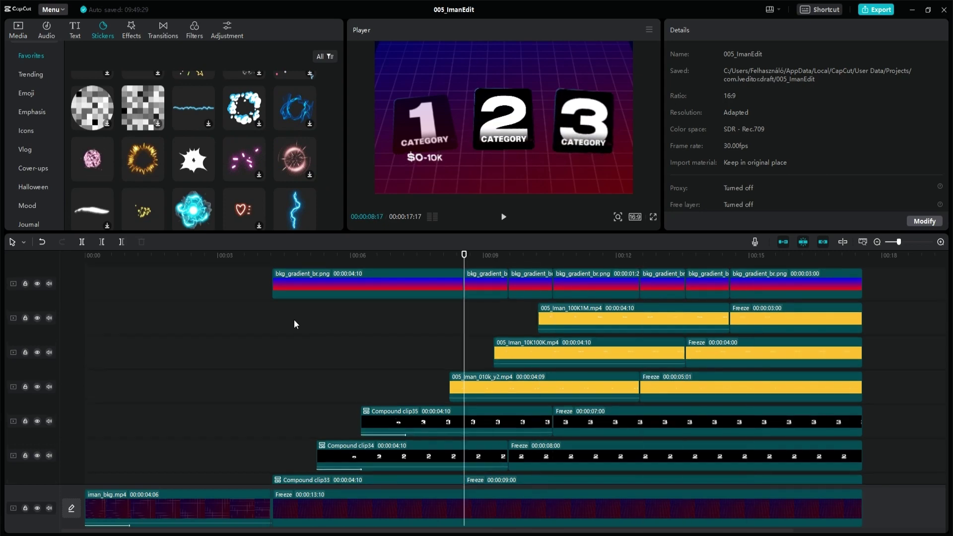
{"action": "scroll", "coordinate": [492, 320], "scroll_direction": "down", "scroll_amount": 1}
{"action": "scroll", "coordinate": [492, 320], "scroll_direction": "up", "scroll_amount": 2}
{"action": "left_click_drag", "start_coordinate": [143, 159], "coordinate": [480, 281]}
Step: Convert the burst sticker to a compound clip and move its start to 00:00:08:07, where card 1's price label begins
{"action": "right_click", "coordinate": [484, 288]}
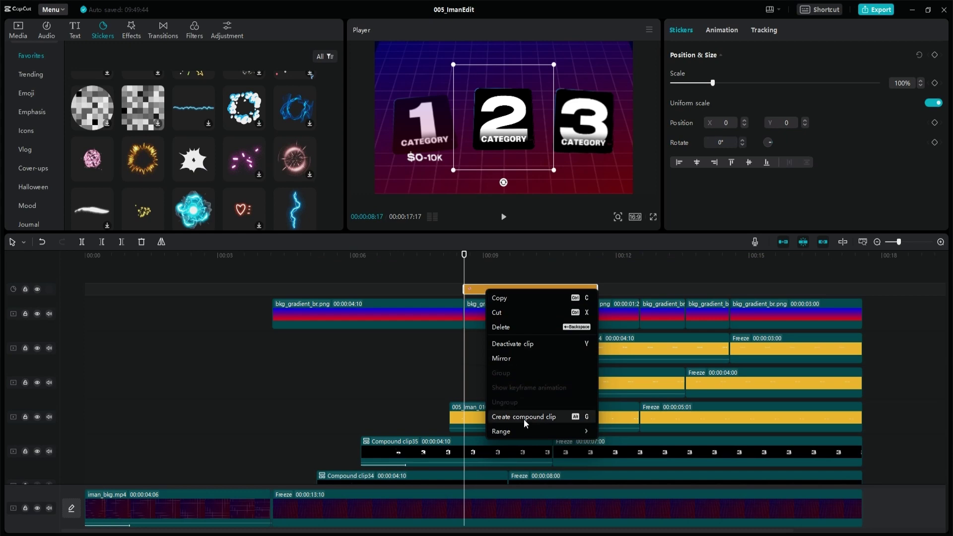
{"action": "left_click", "coordinate": [523, 419]}
{"action": "left_click_drag", "start_coordinate": [527, 312], "coordinate": [489, 302]}
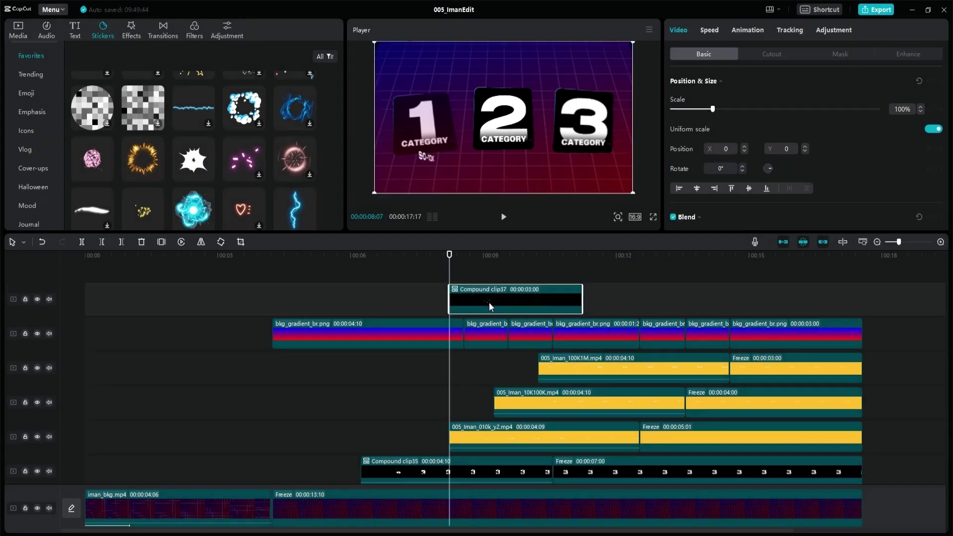
Step: Position the burst clip over card 1 at X -1213, Y -77, put it on layer 1 and play the result
{"action": "left_click_drag", "start_coordinate": [502, 130], "coordinate": [423, 131]}
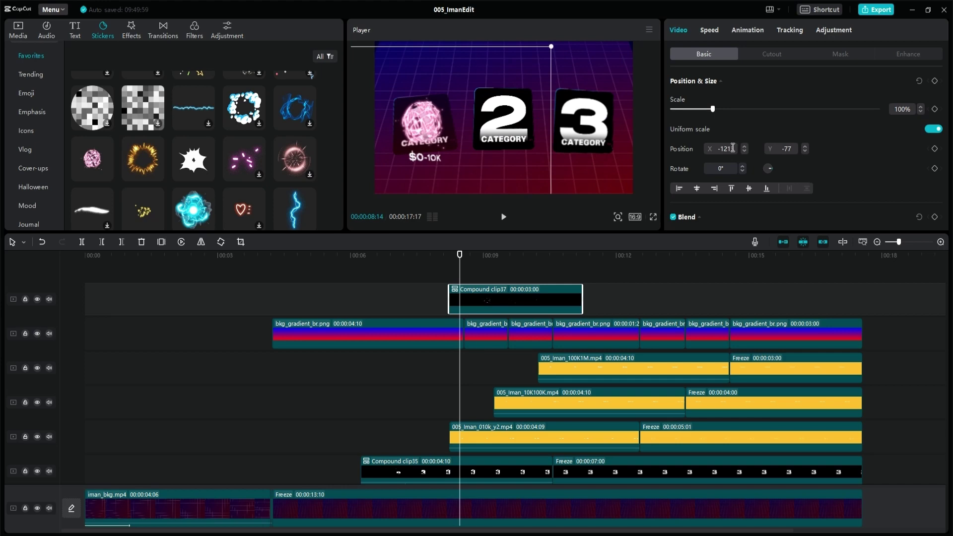
{"action": "scroll", "coordinate": [733, 147], "scroll_direction": "down", "scroll_amount": 5}
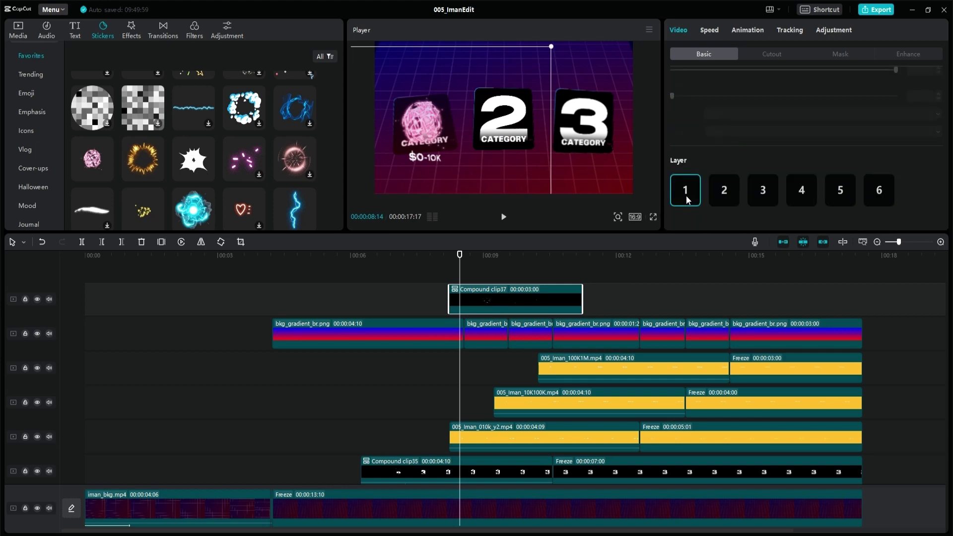
{"action": "key", "text": "space"}
{"action": "key", "text": "space"}
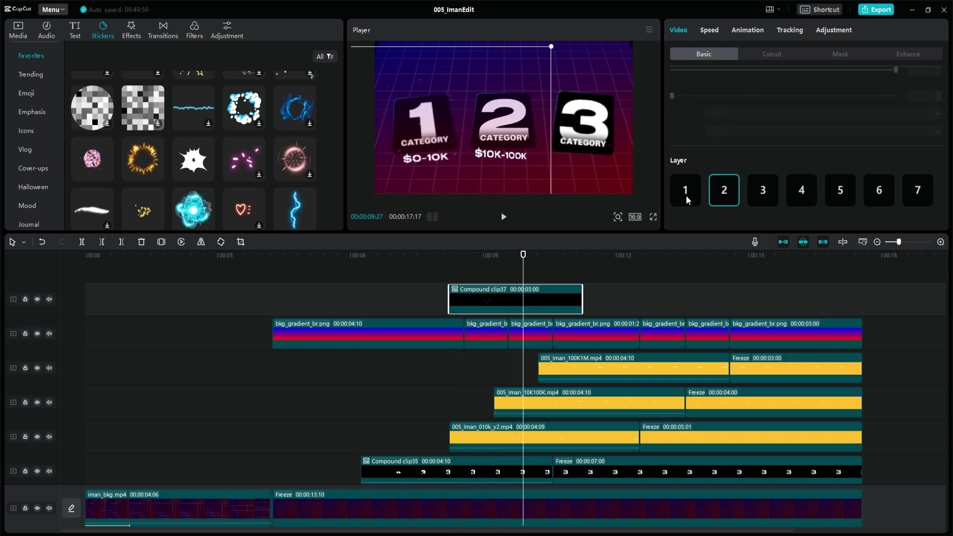
Step: Trim the end of the burst clip to 00:00:10:07, where the $100K-1M label clip starts
{"action": "key", "text": "Down"}
{"action": "key", "text": "Up"}
{"action": "key", "text": "Up"}
{"action": "key", "text": "Up"}
{"action": "key", "text": "Up"}
{"action": "key", "text": "Up"}
{"action": "key", "text": "Up"}
{"action": "key", "text": "Up"}
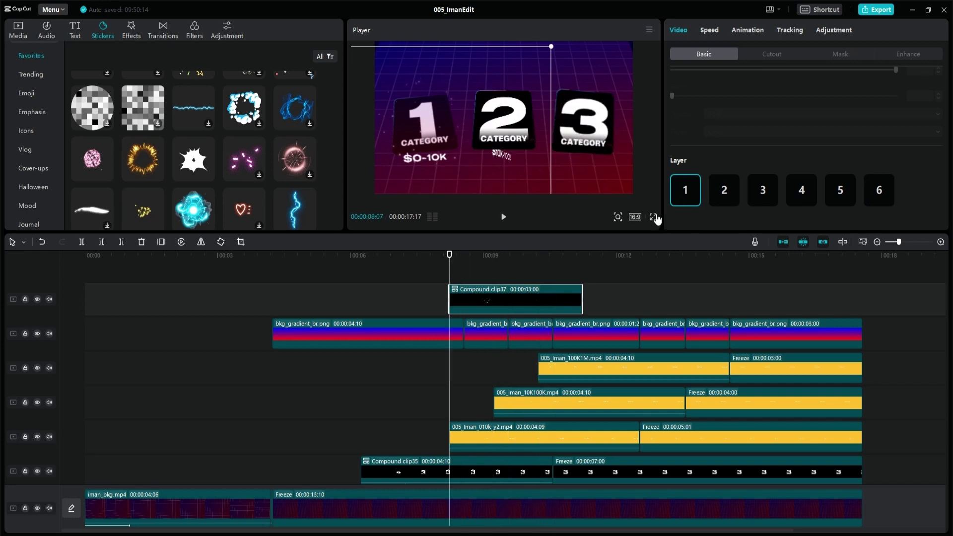
{"action": "key", "text": "Down"}
{"action": "key", "text": "Down"}
{"action": "key", "text": "Down"}
{"action": "key", "text": "Down"}
{"action": "key", "text": "Down"}
{"action": "key", "text": "Down"}
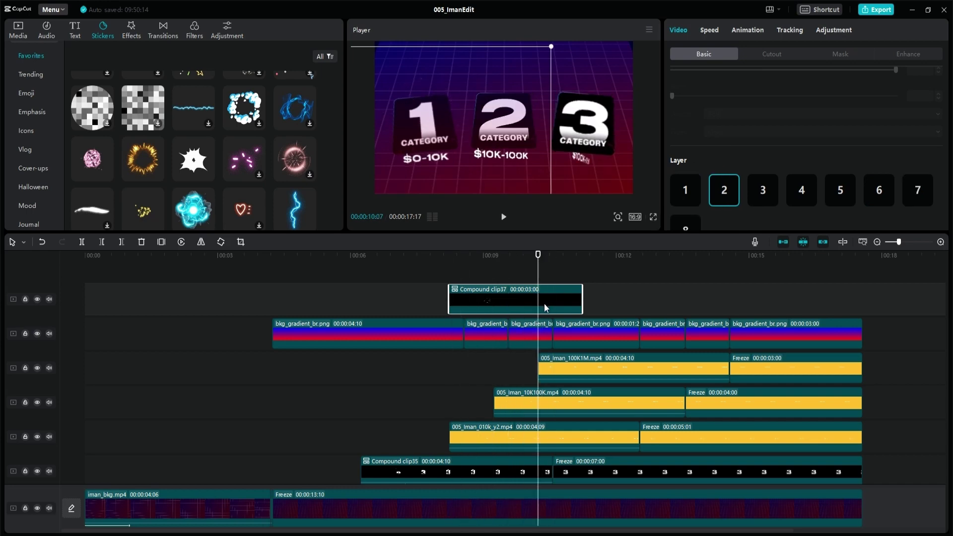
{"action": "key", "text": "w"}
Step: Step through the burst animation frame by frame and split the clip at 00:00:08:24
{"action": "key", "text": "Up"}
{"action": "key", "text": "Up"}
{"action": "key", "text": "Up"}
{"action": "key", "text": "Up"}
{"action": "key", "text": "Right"}
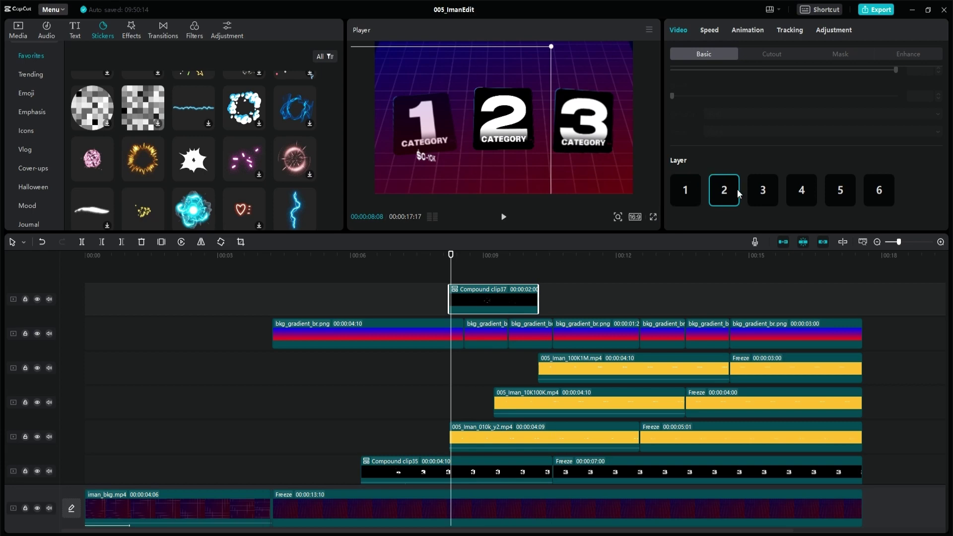
{"action": "key", "text": "Right"}
{"action": "key", "text": "Right"}
{"action": "key", "text": "Right"}
{"action": "key", "text": "Right"}
{"action": "key", "text": "Right"}
{"action": "key", "text": "Right"}
{"action": "key", "text": "Right"}
{"action": "key", "text": "Right"}
{"action": "key", "text": "Right"}
{"action": "key", "text": "Right"}
{"action": "key", "text": "Right"}
{"action": "key", "text": "Right"}
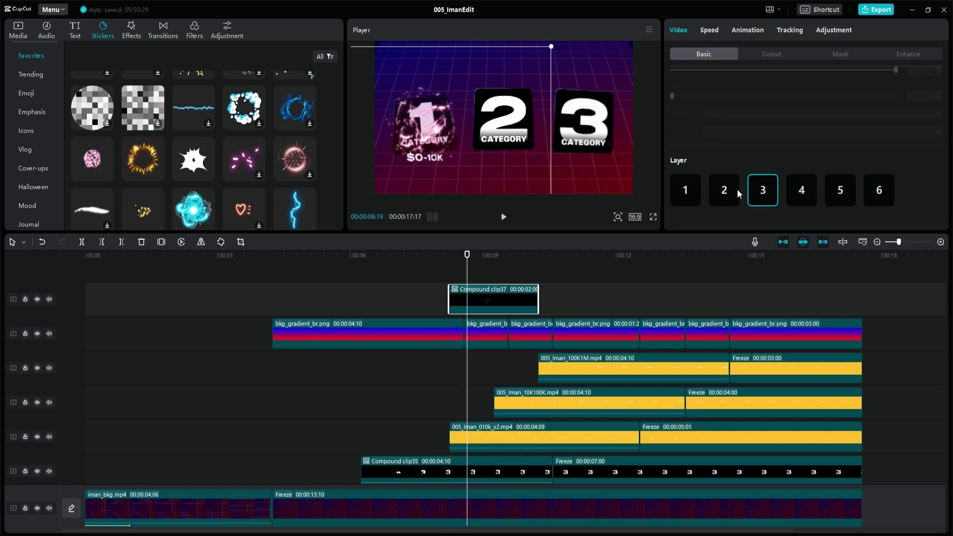
{"action": "key", "text": "Right"}
{"action": "key", "text": "Right"}
{"action": "key", "text": "Right"}
{"action": "key", "text": "Right"}
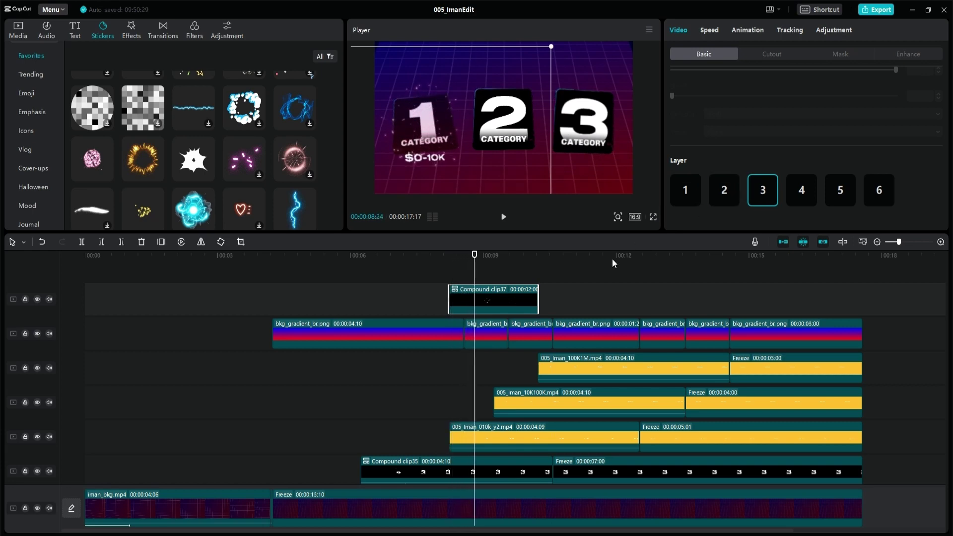
{"action": "key", "text": "ctrl+b"}
Step: Send the first burst piece behind card 1 and adjust the layer order of the second piece
{"action": "left_click", "coordinate": [457, 296]}
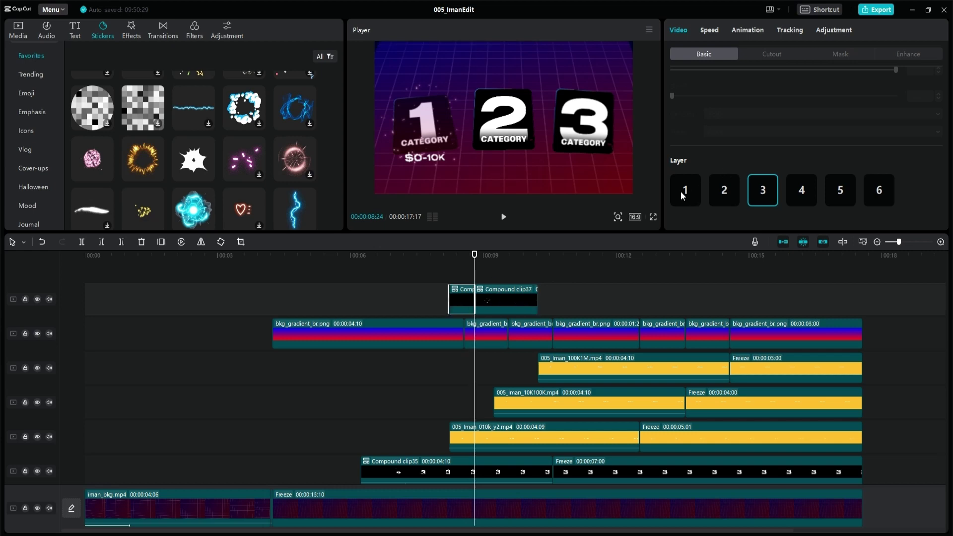
{"action": "left_click", "coordinate": [458, 275]}
{"action": "left_click", "coordinate": [460, 296]}
{"action": "scroll", "coordinate": [704, 174], "scroll_direction": "down", "scroll_amount": 5}
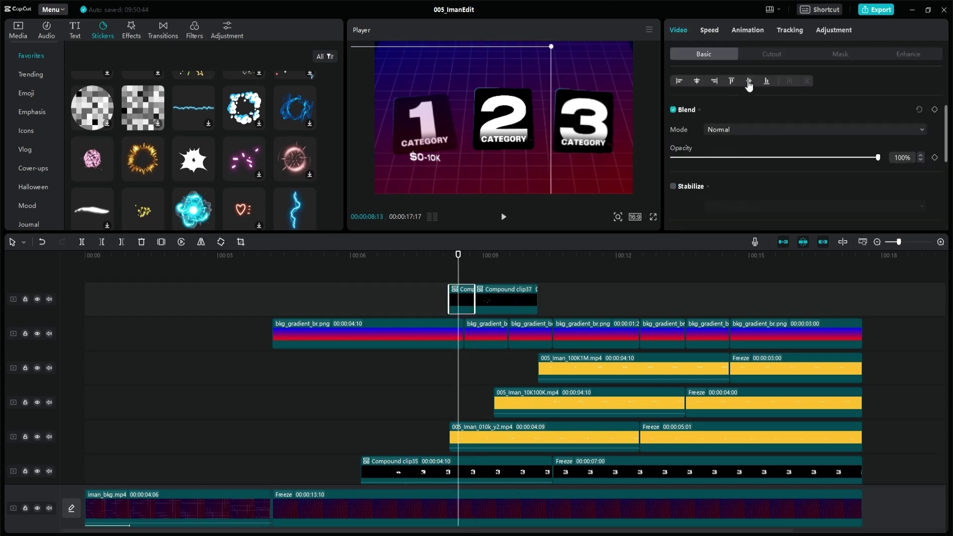
{"action": "left_click", "coordinate": [490, 303]}
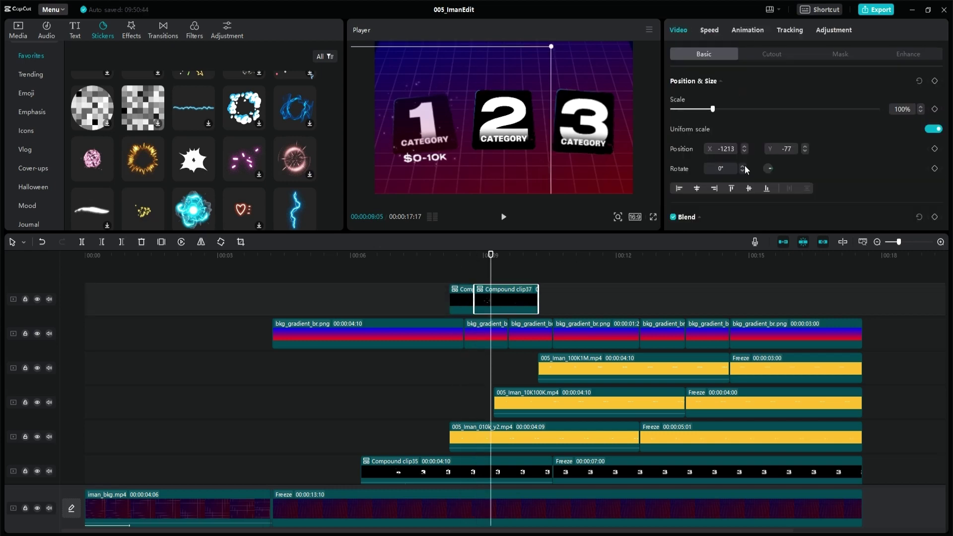
{"action": "scroll", "coordinate": [745, 169], "scroll_direction": "down", "scroll_amount": 5}
{"action": "left_click", "coordinate": [445, 266]}
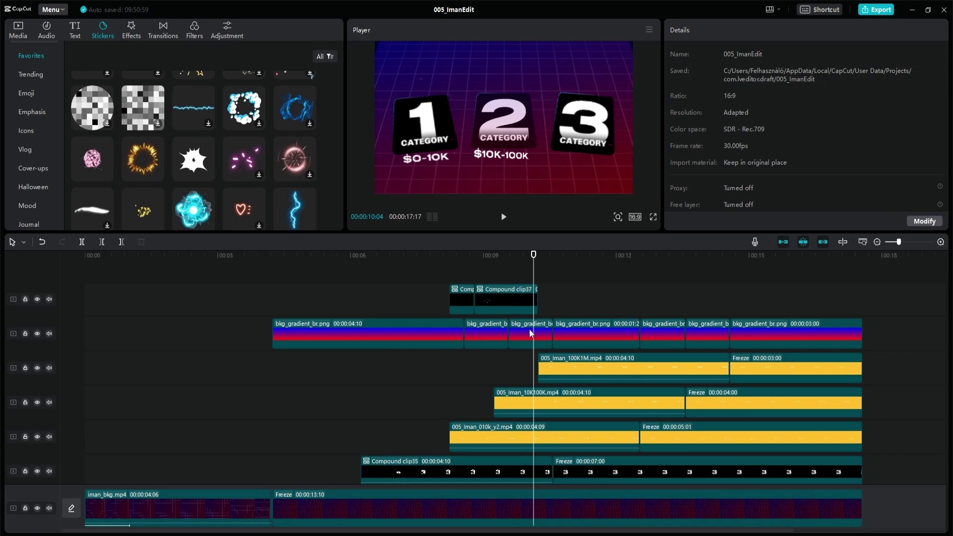
Step: Move the third gradient piece to layer 3
{"action": "left_click", "coordinate": [529, 332]}
{"action": "scroll", "coordinate": [526, 396], "scroll_direction": "down", "scroll_amount": 5}
{"action": "left_click", "coordinate": [762, 192]}
Step: Copy both burst pieces and paste them at 00:00:09:17 for card 2
{"action": "key", "text": "Up"}
{"action": "scroll", "coordinate": [490, 410], "scroll_direction": "up", "scroll_amount": 5}
{"action": "left_click", "coordinate": [463, 297]}
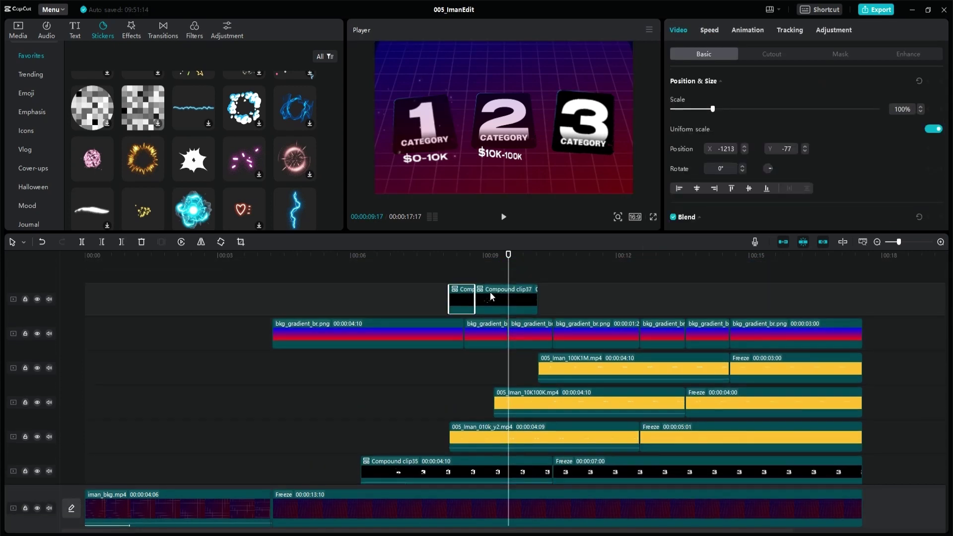
{"action": "left_click", "coordinate": [490, 292], "text": "ctrl"}
{"action": "scroll", "coordinate": [578, 301], "scroll_direction": "down", "scroll_amount": 1}
{"action": "scroll", "coordinate": [579, 301], "scroll_direction": "up", "scroll_amount": 2}
{"action": "key", "text": "ctrl+c"}
{"action": "key", "text": "ctrl+v"}
Step: Move the pasted burst pieces over card 2, placing the first on layer 2 and the second on layer 3
{"action": "left_click_drag", "start_coordinate": [454, 190], "coordinate": [534, 183]}
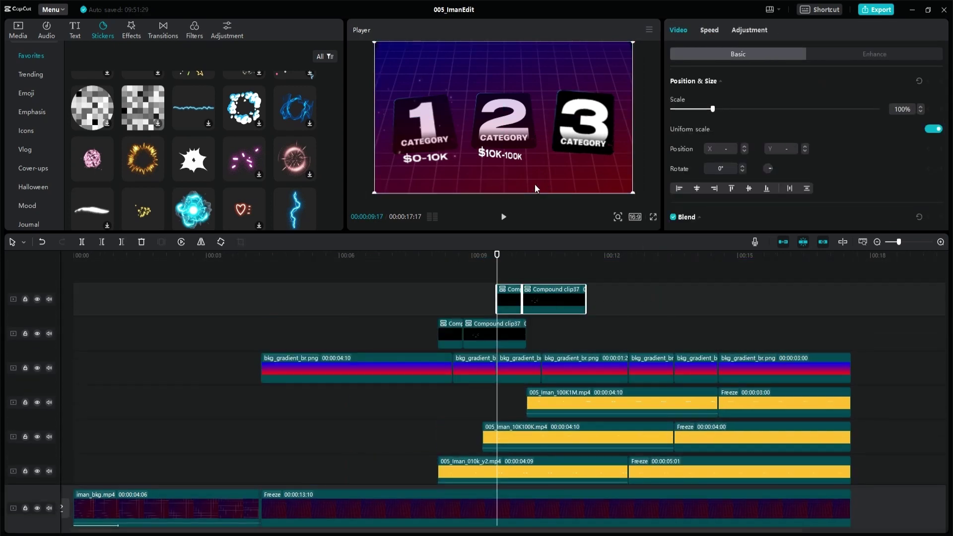
{"action": "left_click", "coordinate": [506, 271]}
{"action": "left_click", "coordinate": [514, 299]}
{"action": "scroll", "coordinate": [721, 150], "scroll_direction": "down", "scroll_amount": 10}
{"action": "left_click", "coordinate": [722, 150]}
{"action": "left_click", "coordinate": [553, 273]}
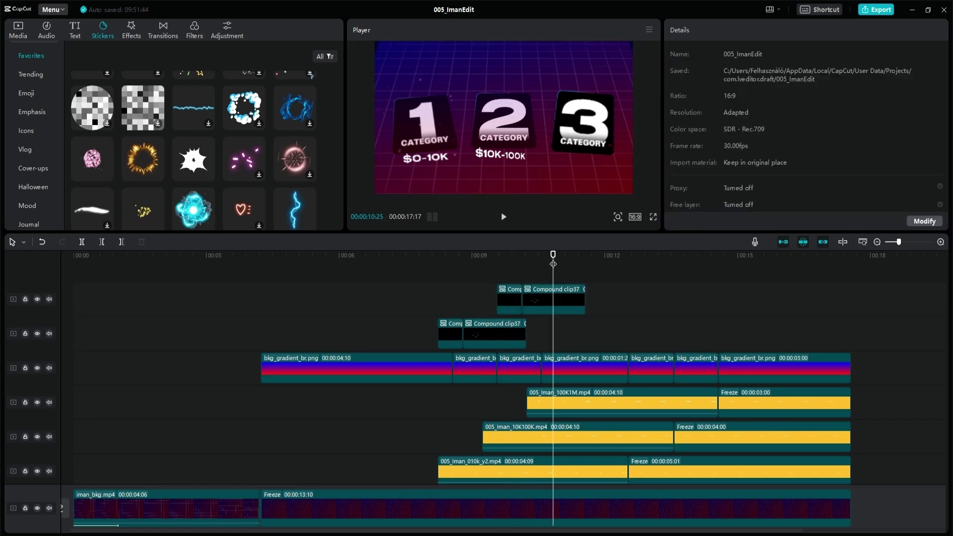
{"action": "left_click", "coordinate": [542, 307]}
{"action": "scroll", "coordinate": [729, 159], "scroll_direction": "down", "scroll_amount": 4}
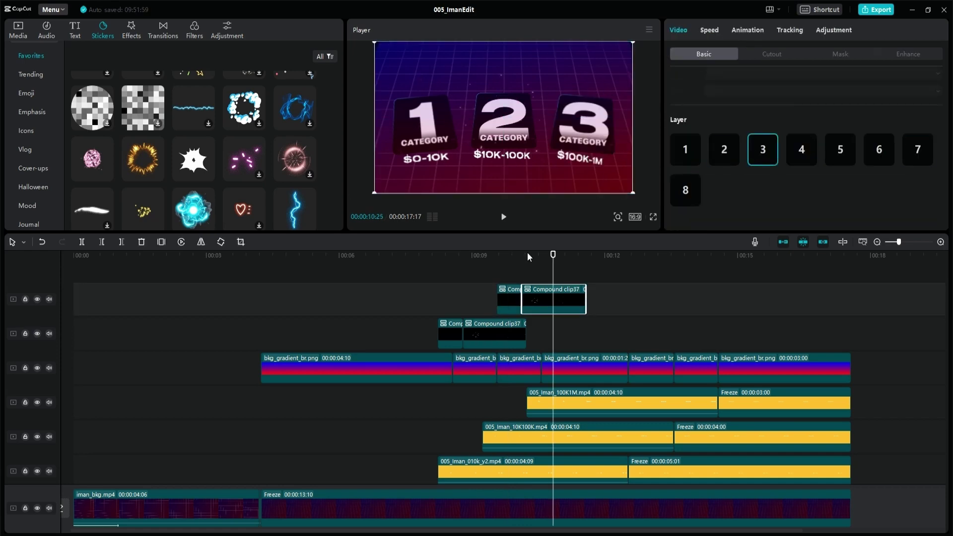
Step: Copy card 2's two burst pieces and paste them at 00:00:10:17 for card 3
{"action": "left_click", "coordinate": [558, 272]}
{"action": "left_click_drag", "start_coordinate": [485, 278], "coordinate": [537, 301]}
{"action": "key", "text": "ctrl+c"}
{"action": "scroll", "coordinate": [546, 338], "scroll_direction": "down", "scroll_amount": 4}
{"action": "left_click_drag", "start_coordinate": [557, 254], "coordinate": [541, 254]}
{"action": "scroll", "coordinate": [555, 336], "scroll_direction": "up", "scroll_amount": 3}
{"action": "key", "text": "ctrl+v"}
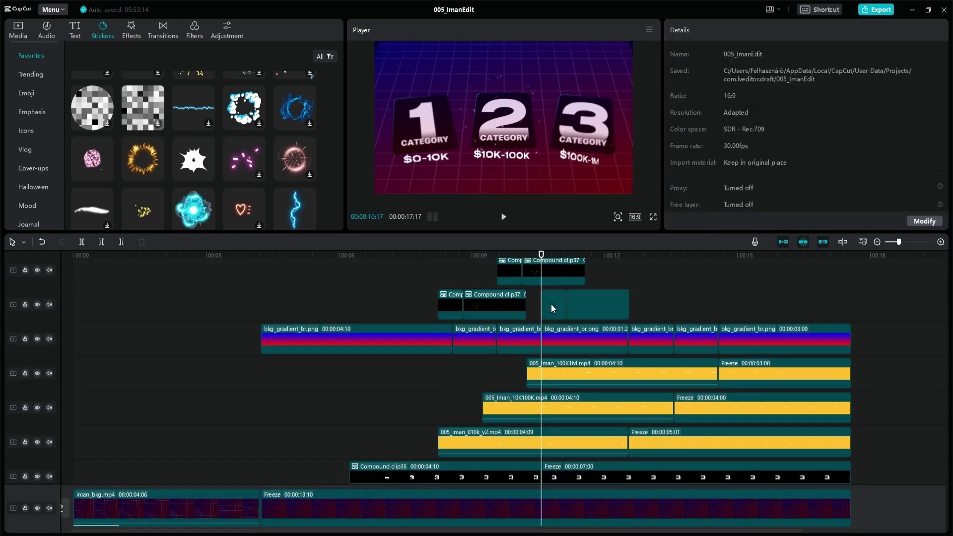
Step: Shift the burst pieces of cards 2 and 3 earlier so each pair starts with its card's price label clip
{"action": "scroll", "coordinate": [552, 306], "scroll_direction": "down", "scroll_amount": 3}
{"action": "key", "text": "Up"}
{"action": "key", "text": "Up"}
{"action": "key", "text": "Up"}
{"action": "scroll", "coordinate": [549, 304], "scroll_direction": "up", "scroll_amount": 4}
{"action": "key", "text": "Up"}
{"action": "left_click_drag", "start_coordinate": [487, 290], "coordinate": [538, 312]}
{"action": "key", "text": "Down"}
{"action": "key", "text": "Down"}
{"action": "key", "text": "Down"}
{"action": "left_click", "coordinate": [532, 333]}
{"action": "scroll", "coordinate": [540, 412], "scroll_direction": "down", "scroll_amount": 4}
{"action": "scroll", "coordinate": [558, 358], "scroll_direction": "up", "scroll_amount": 3}
Step: Move the first pasted burst piece over card 3 and lower its layer order behind the card
{"action": "key", "text": "Right"}
{"action": "key", "text": "Right"}
{"action": "key", "text": "Right"}
{"action": "key", "text": "Right"}
{"action": "key", "text": "Right"}
{"action": "key", "text": "Right"}
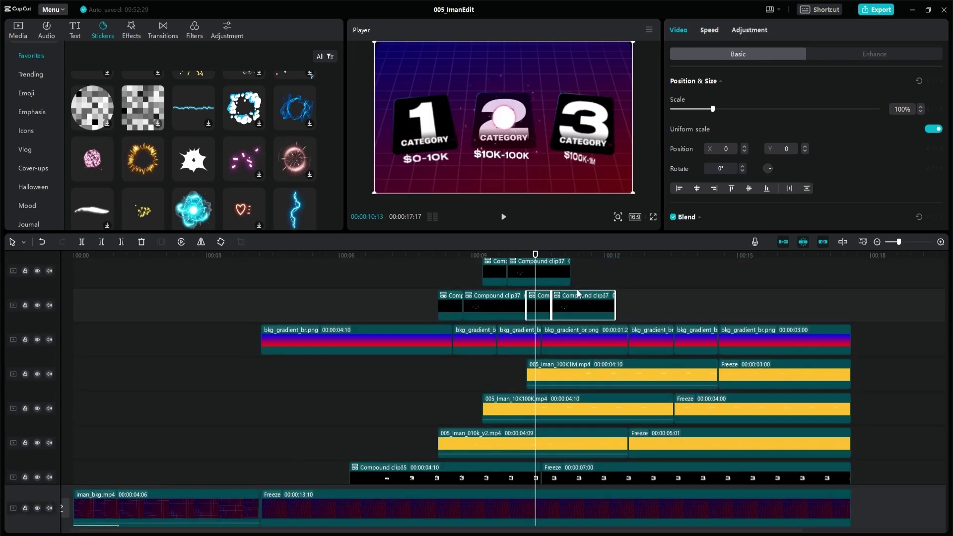
{"action": "left_click_drag", "start_coordinate": [504, 118], "coordinate": [584, 122]}
{"action": "scroll", "coordinate": [694, 187], "scroll_direction": "down", "scroll_amount": 2}
{"action": "left_click", "coordinate": [581, 273]}
{"action": "left_click", "coordinate": [539, 305]}
{"action": "left_click", "coordinate": [533, 255]}
{"action": "scroll", "coordinate": [782, 146], "scroll_direction": "down", "scroll_amount": 3}
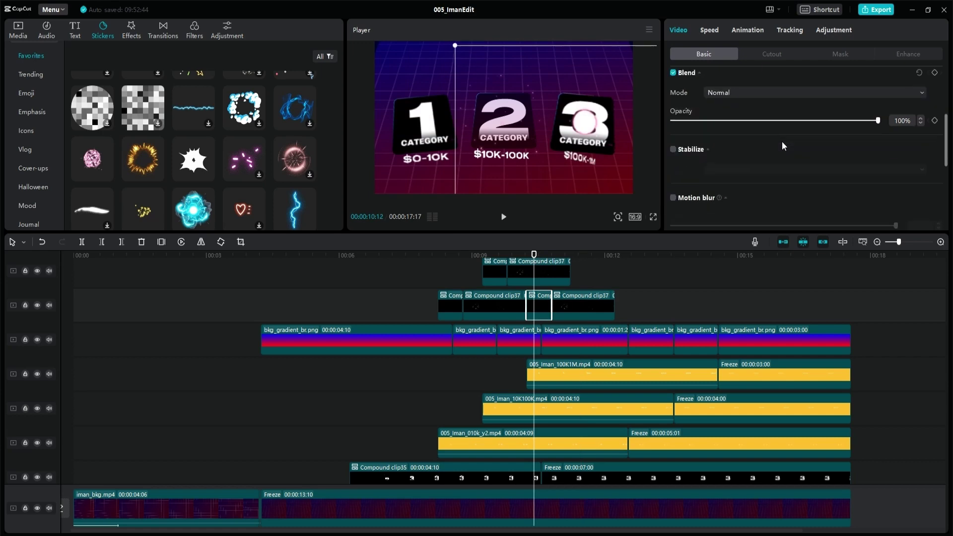
Step: Position card 3's second burst piece at about X 1220, Y -63 and adjust its layer order
{"action": "left_click", "coordinate": [571, 306]}
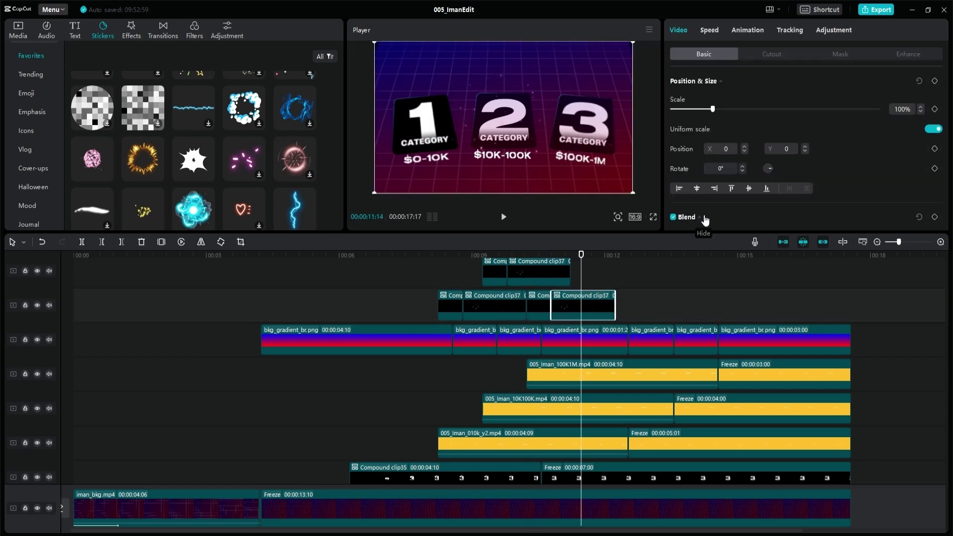
{"action": "left_click", "coordinate": [587, 156]}
{"action": "left_click", "coordinate": [579, 297]}
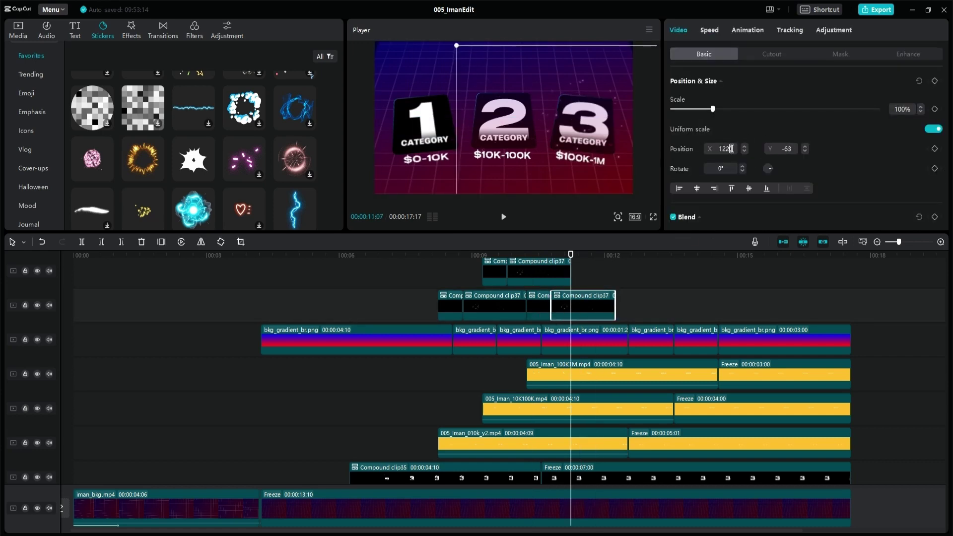
{"action": "scroll", "coordinate": [752, 178], "scroll_direction": "down", "scroll_amount": 5}
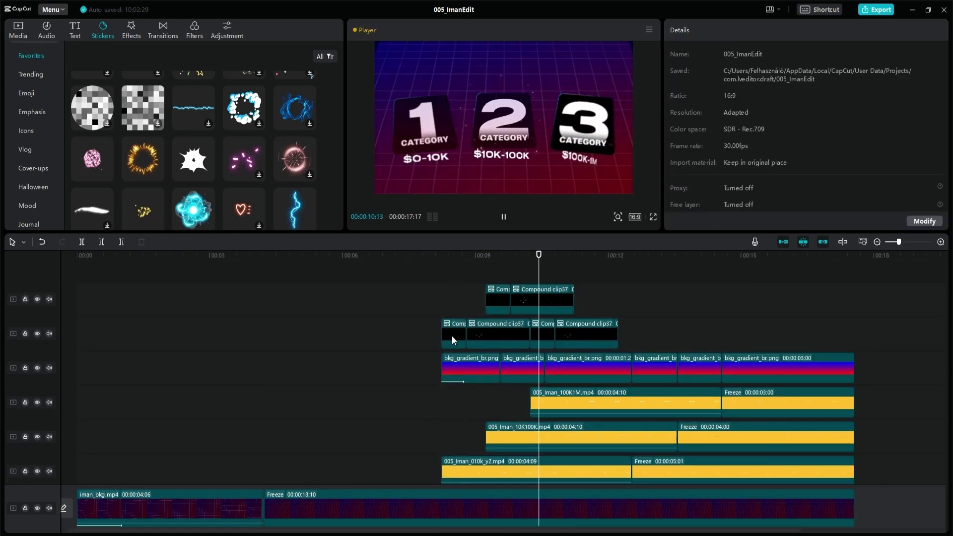
Step: Add the blue lightning sticker near 00:00:12:16, where the first label's freeze frame starts, and convert it to a compound clip
{"action": "key", "text": "space"}
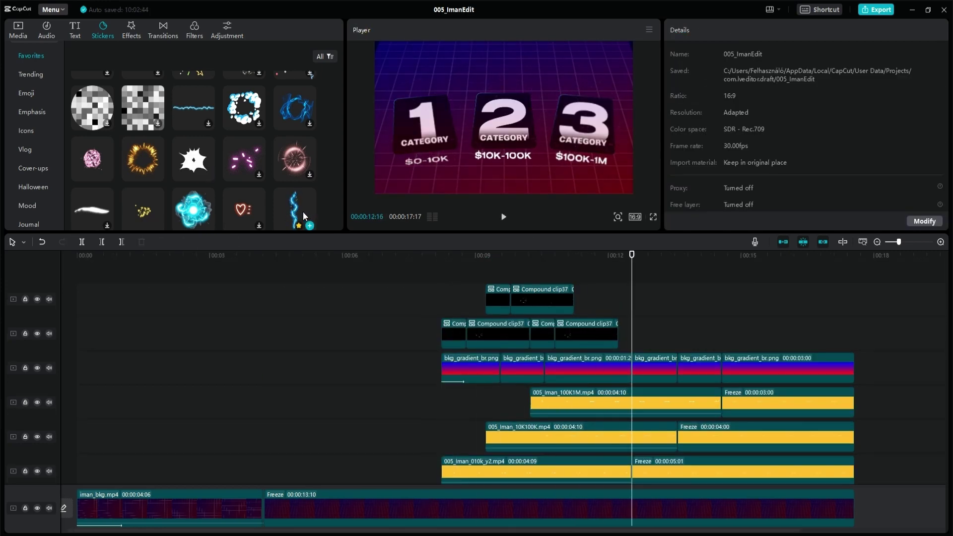
{"action": "left_click_drag", "start_coordinate": [303, 211], "coordinate": [657, 363]}
{"action": "right_click", "coordinate": [644, 290]}
{"action": "left_click", "coordinate": [674, 419]}
{"action": "key", "text": "shift+Right"}
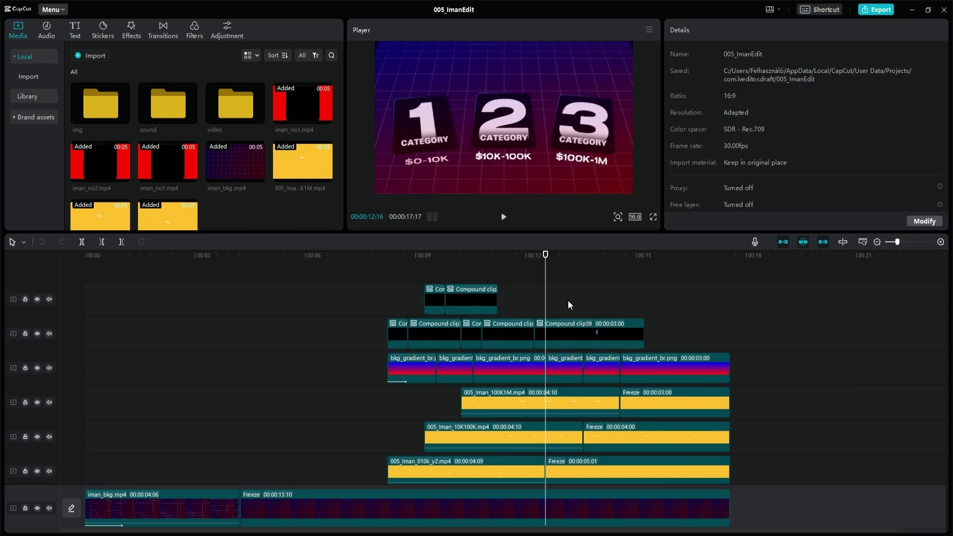
Step: Trim the lightning clip to a short piece and place it over the $0-10K label at 60% scale, rotated 85°
{"action": "left_click", "coordinate": [556, 337]}
{"action": "key", "text": "w"}
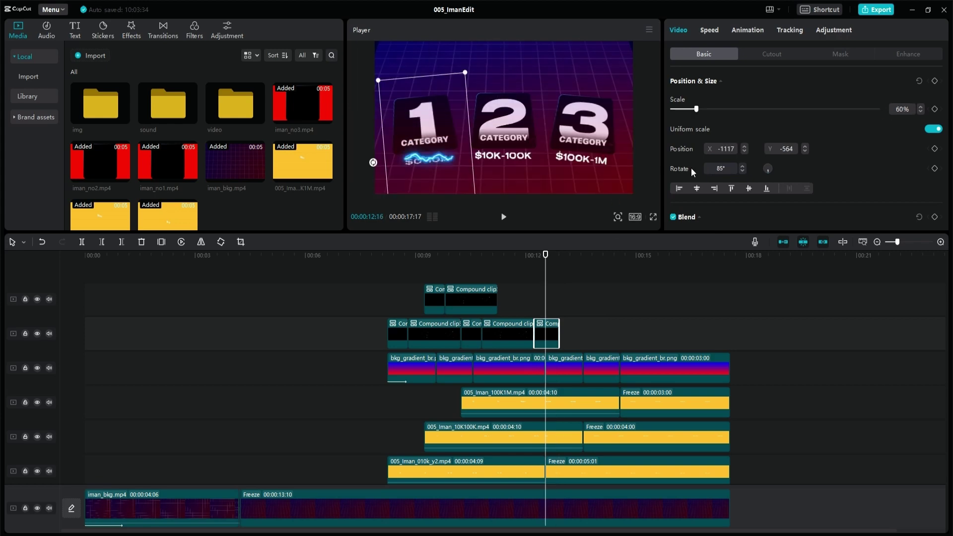
{"action": "scroll", "coordinate": [693, 172], "scroll_direction": "down", "scroll_amount": 5}
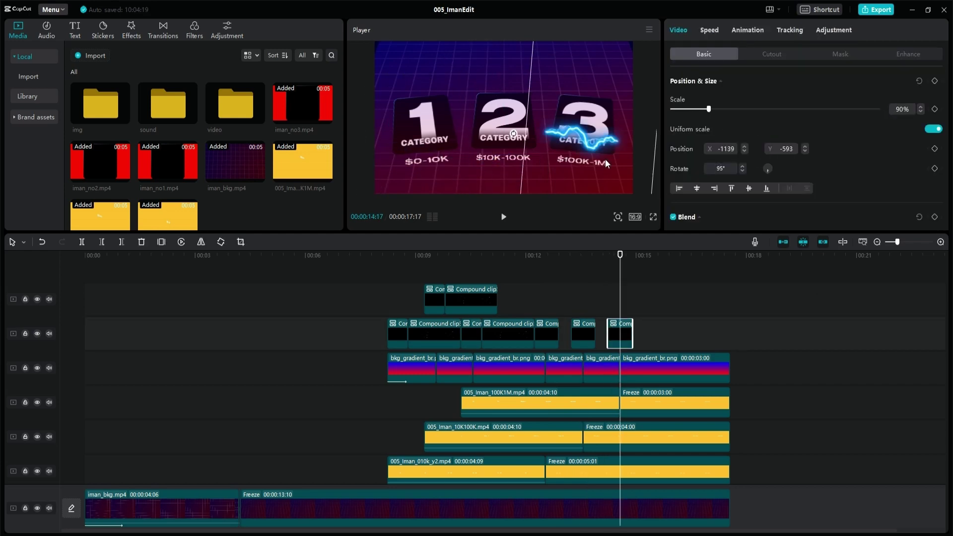
Step: Place card 2's lightning copy over its price label at 75% scale, Y -557 and 70° rotation, and reverse it
{"action": "scroll", "coordinate": [687, 149], "scroll_direction": "down", "scroll_amount": 5}
{"action": "scroll", "coordinate": [732, 94], "scroll_direction": "up", "scroll_amount": 5}
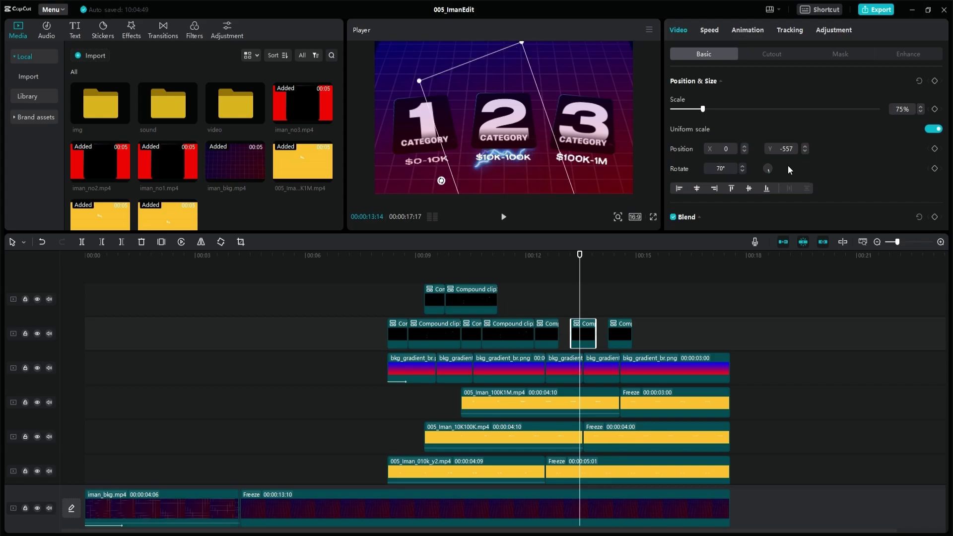
{"action": "scroll", "coordinate": [787, 165], "scroll_direction": "down", "scroll_amount": 3}
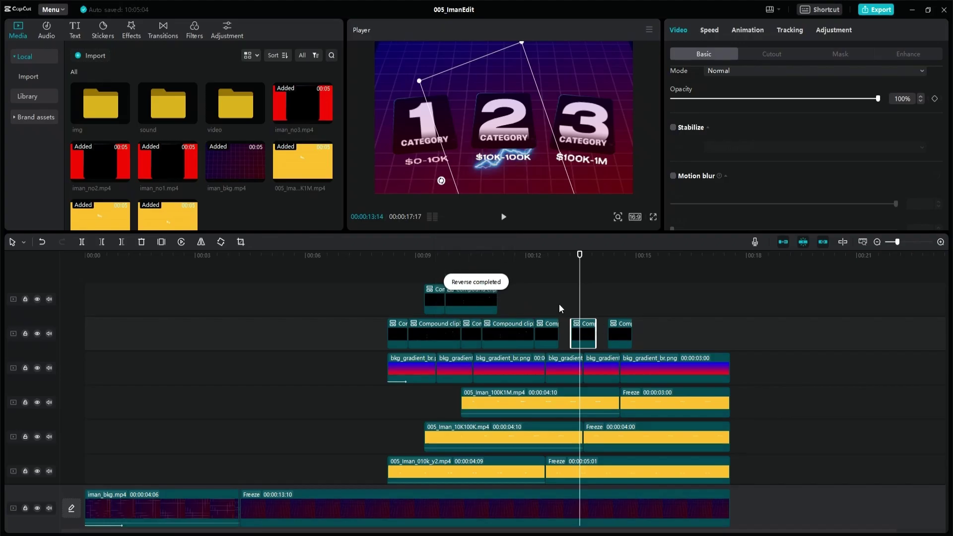
{"action": "left_click", "coordinate": [545, 333]}
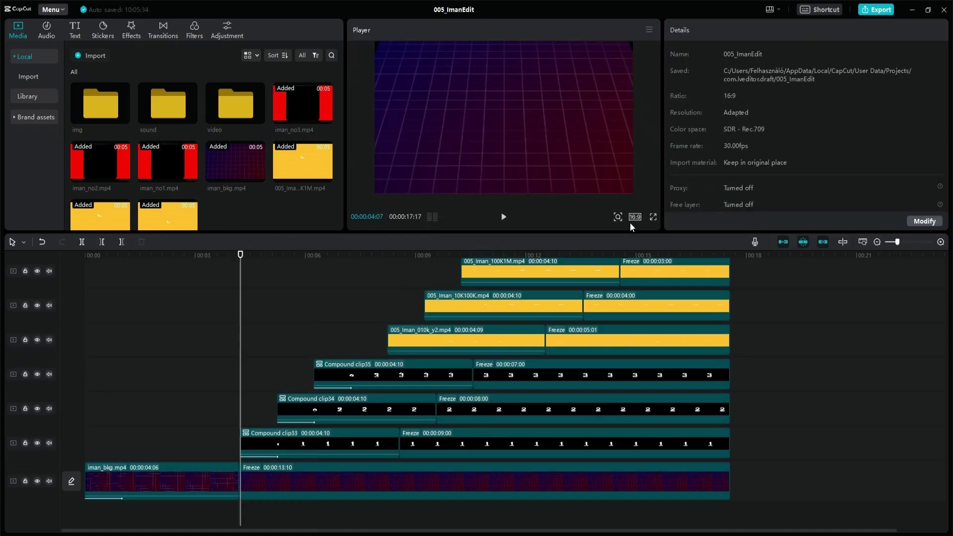
Step: Play back the scene from 00:00:04:07 to check the timing of the cards, labels, bursts and lightning
{"action": "left_click", "coordinate": [651, 220]}
{"action": "key", "text": "space"}
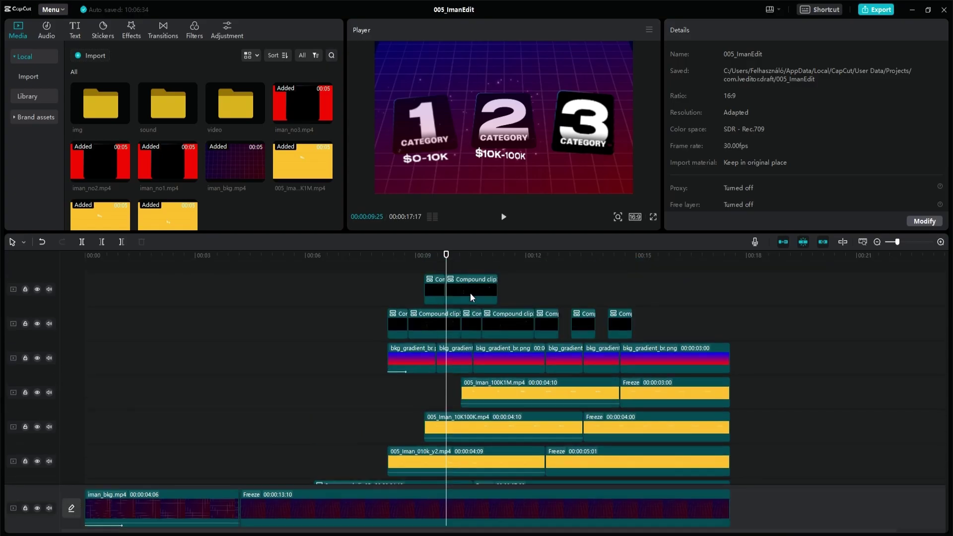
{"action": "left_click", "coordinate": [385, 315]}
{"action": "key", "text": "space"}
{"action": "left_click", "coordinate": [534, 459]}
{"action": "left_click", "coordinate": [385, 315]}
{"action": "key", "text": "space"}
Step: Shift the lightning clips later so each starts with its label's freeze frame, and play back the result
{"action": "left_click_drag", "start_coordinate": [620, 323], "coordinate": [631, 324]}
{"action": "left_click_drag", "start_coordinate": [582, 323], "coordinate": [556, 324]}
{"action": "left_click", "coordinate": [521, 298]}
{"action": "key", "text": "space"}
Step: Apply the Blu-ray Scanning effect to the opening iman_bkg.mp4 background clip and preview it
{"action": "left_click_drag", "start_coordinate": [764, 516], "coordinate": [208, 509]}
{"action": "scroll", "coordinate": [421, 420], "scroll_direction": "down", "scroll_amount": 1}
{"action": "scroll", "coordinate": [423, 419], "scroll_direction": "down", "scroll_amount": 2}
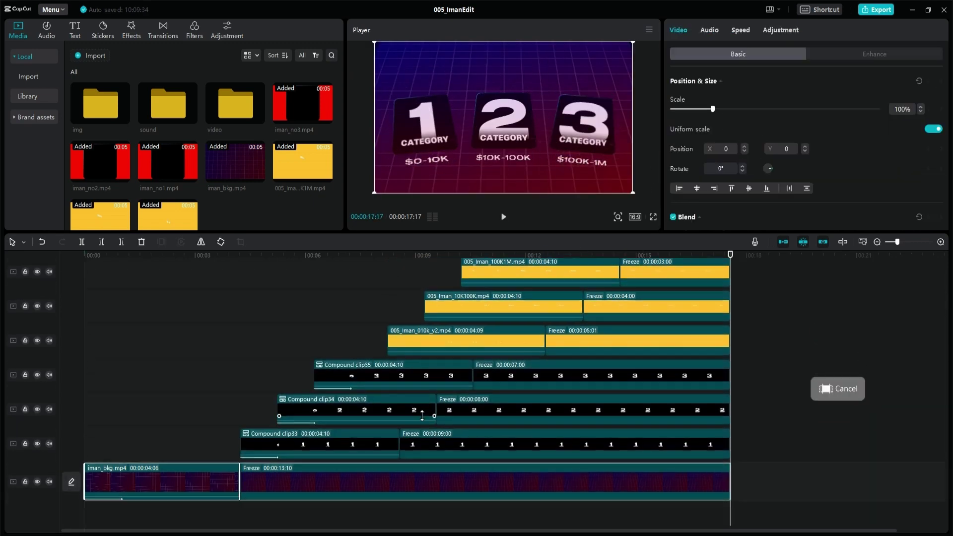
{"action": "left_click", "coordinate": [133, 450]}
{"action": "left_click", "coordinate": [157, 490]}
{"action": "left_click", "coordinate": [132, 31]}
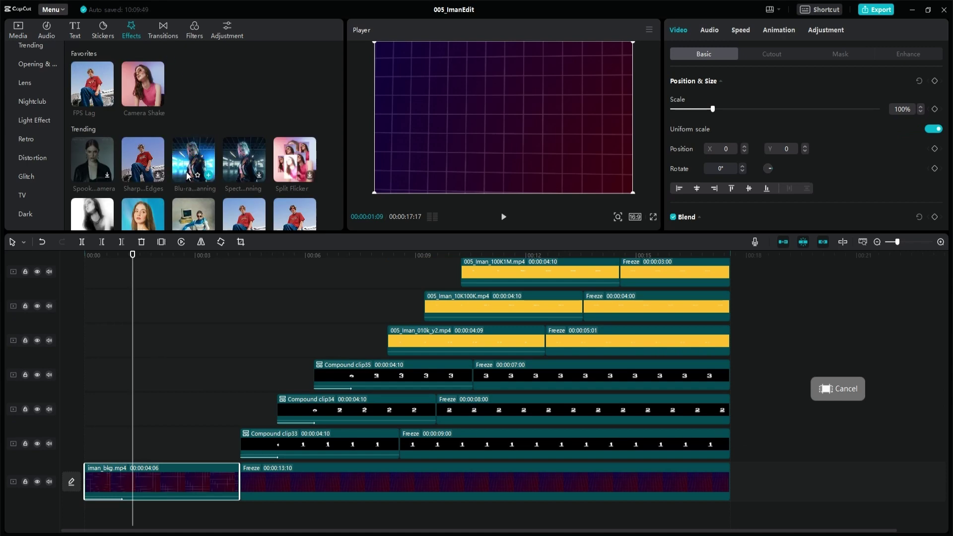
{"action": "left_click_drag", "start_coordinate": [188, 177], "coordinate": [107, 468]}
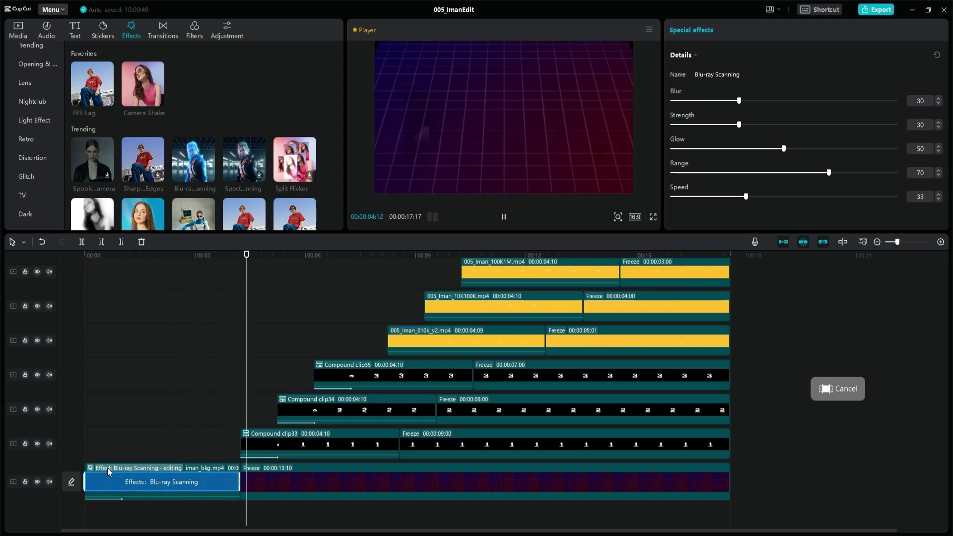
{"action": "key", "text": "space"}
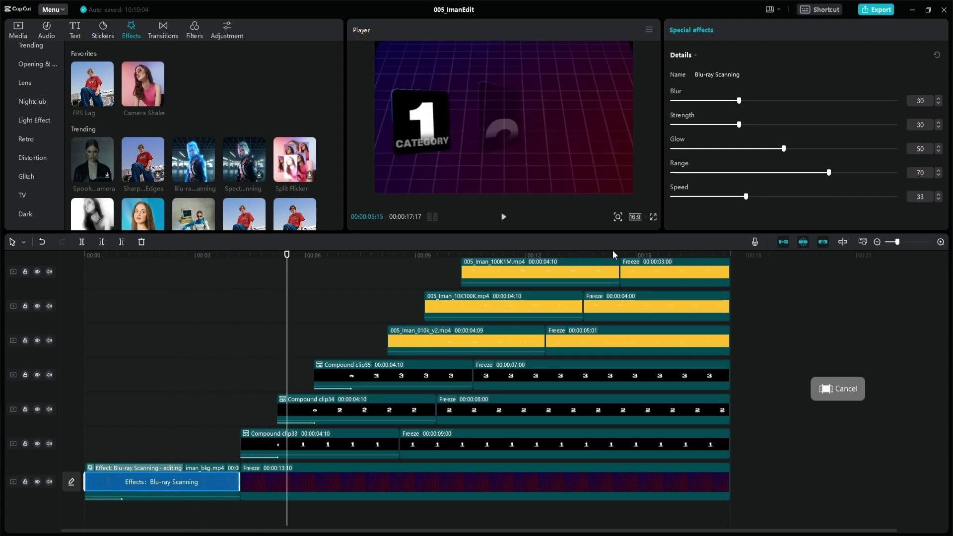
Step: Set the Blu-ray Scanning speed to 60 on the opening background clip and the blur to 80 on the background freeze clip
{"action": "left_click_drag", "start_coordinate": [924, 194], "coordinate": [890, 193]}
{"action": "type", "text": "60"}
{"action": "key", "text": "Return"}
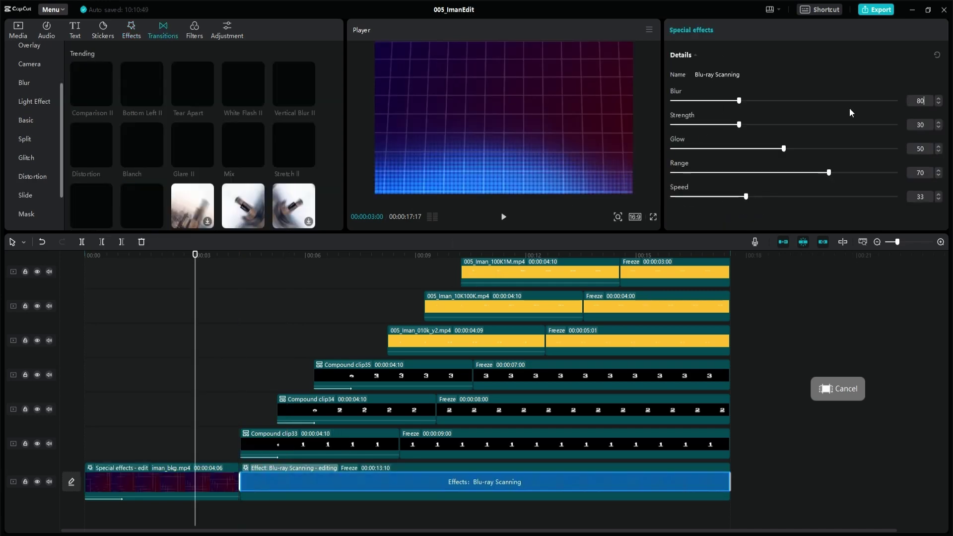
{"action": "key", "text": "Return"}
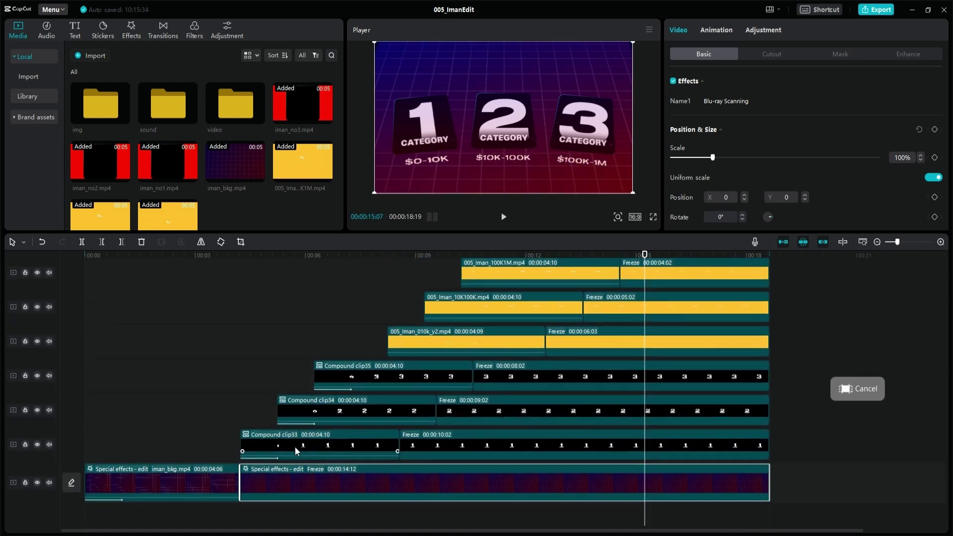
Step: Split the background freeze clip at 00:00:15:07, remove the Blu-ray Scanning effect from its first part, and play from the start
{"action": "key", "text": "ctrl+b"}
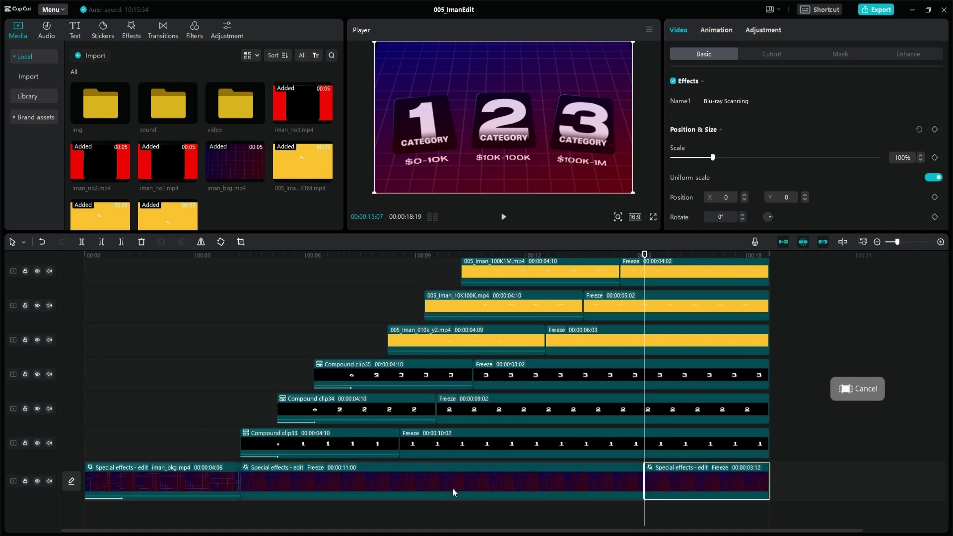
{"action": "left_click", "coordinate": [449, 484]}
{"action": "key", "text": "Delete"}
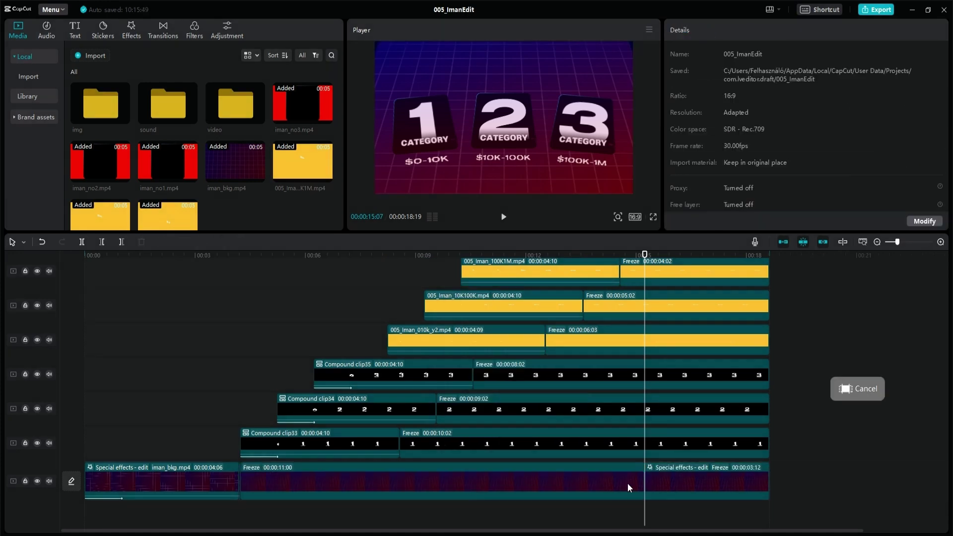
{"action": "left_click", "coordinate": [627, 483]}
{"action": "left_click", "coordinate": [171, 409]}
{"action": "key", "text": "Home"}
{"action": "key", "text": "space"}
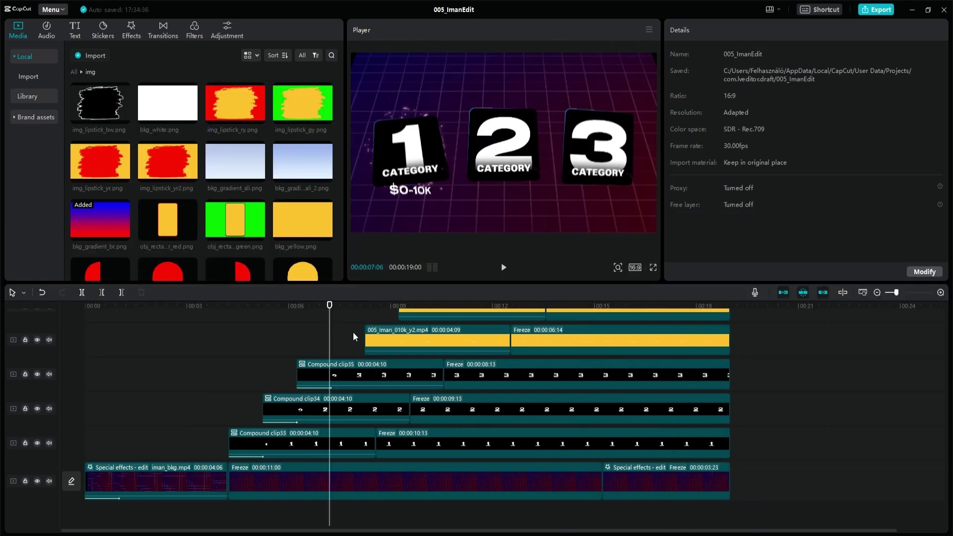
Step: Add bkg_white.png on a new top track at 00:00:08:17 and extend it to the end of the scene
{"action": "left_click", "coordinate": [376, 512]}
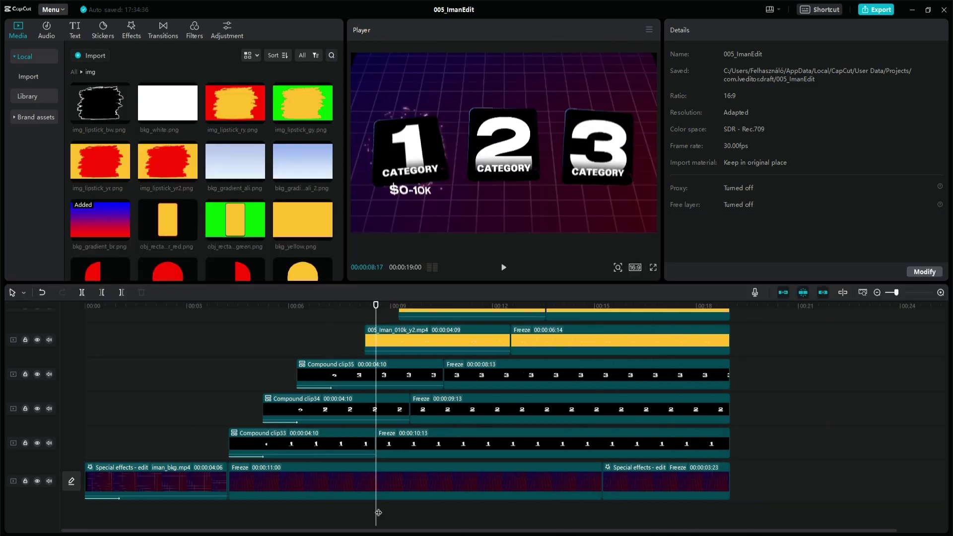
{"action": "scroll", "coordinate": [378, 512], "scroll_direction": "up", "scroll_amount": 3}
{"action": "scroll", "coordinate": [382, 361], "scroll_direction": "up", "scroll_amount": 1}
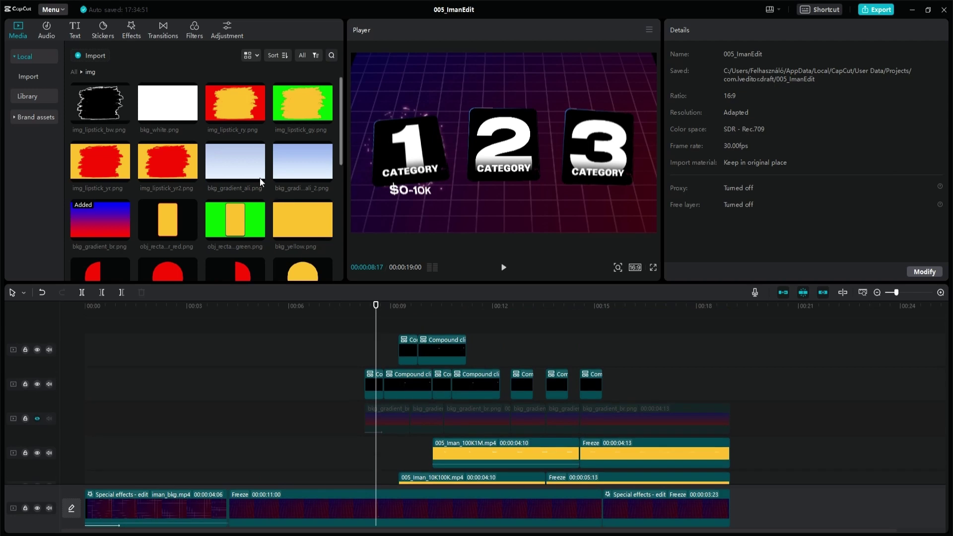
{"action": "left_click_drag", "start_coordinate": [188, 120], "coordinate": [376, 318]}
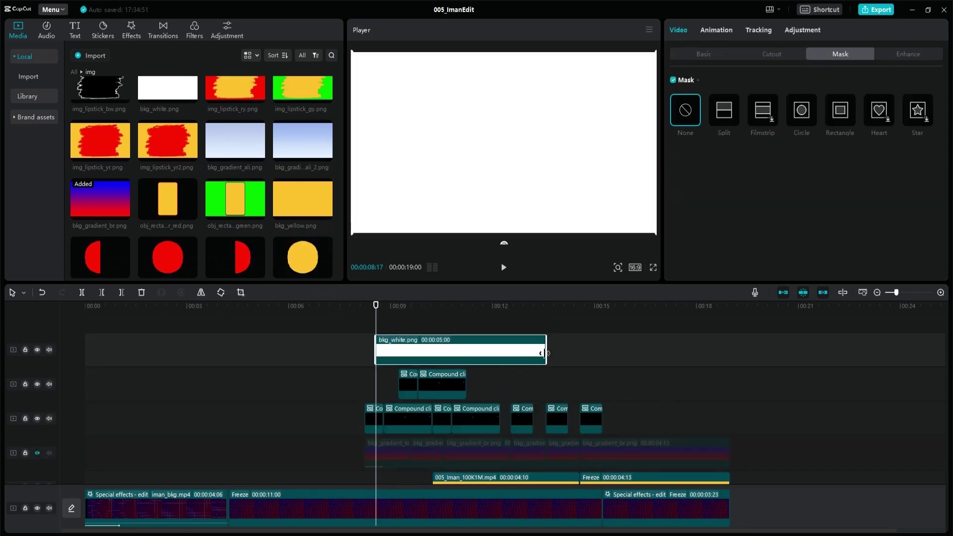
{"action": "left_click_drag", "start_coordinate": [546, 350], "coordinate": [726, 343]}
Step: Turn off uniform scale for the white image and shrink it to a square over card 2
{"action": "left_click", "coordinate": [715, 54]}
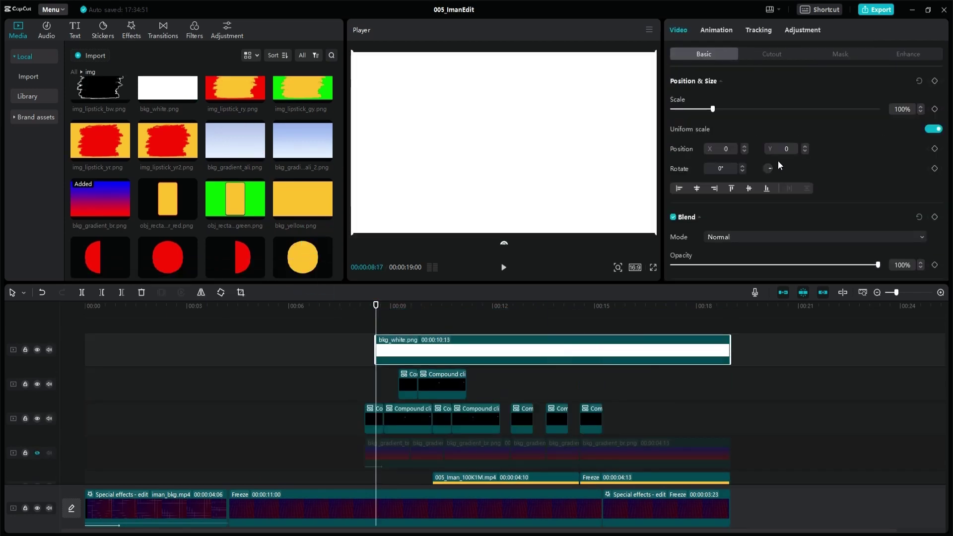
{"action": "left_click", "coordinate": [933, 129]}
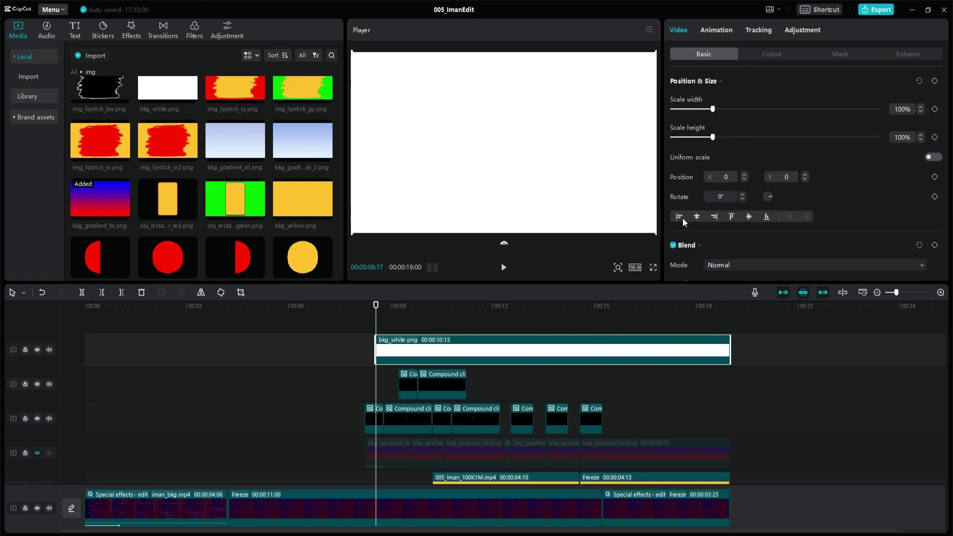
{"action": "left_click_drag", "start_coordinate": [657, 238], "coordinate": [546, 103]}
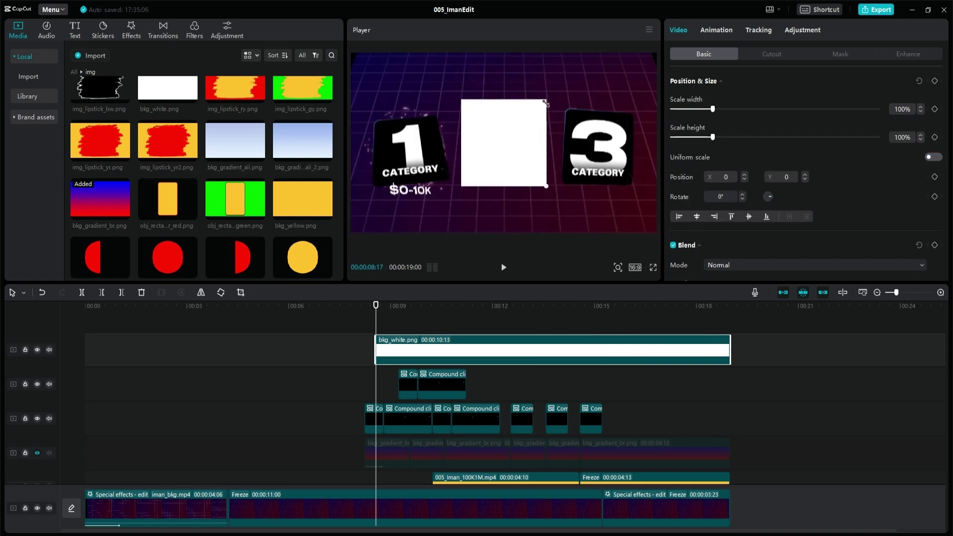
{"action": "left_click_drag", "start_coordinate": [511, 141], "coordinate": [514, 124]}
{"action": "scroll", "coordinate": [785, 201], "scroll_direction": "down", "scroll_amount": 3}
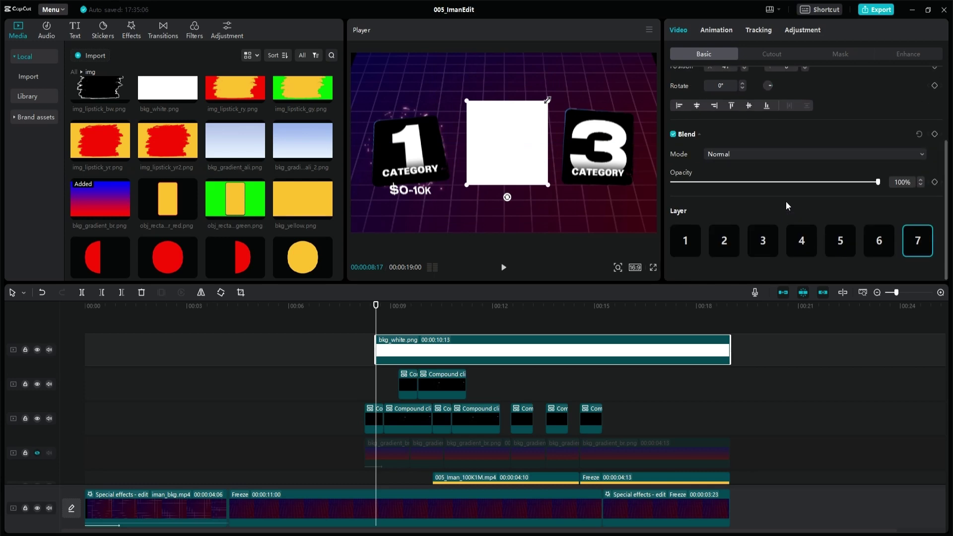
Step: Set the white square's opacity to 20% and center it on card 2
{"action": "left_click_drag", "start_coordinate": [902, 182], "coordinate": [860, 182]}
{"action": "key", "text": "Right"}
{"action": "key", "text": "Right"}
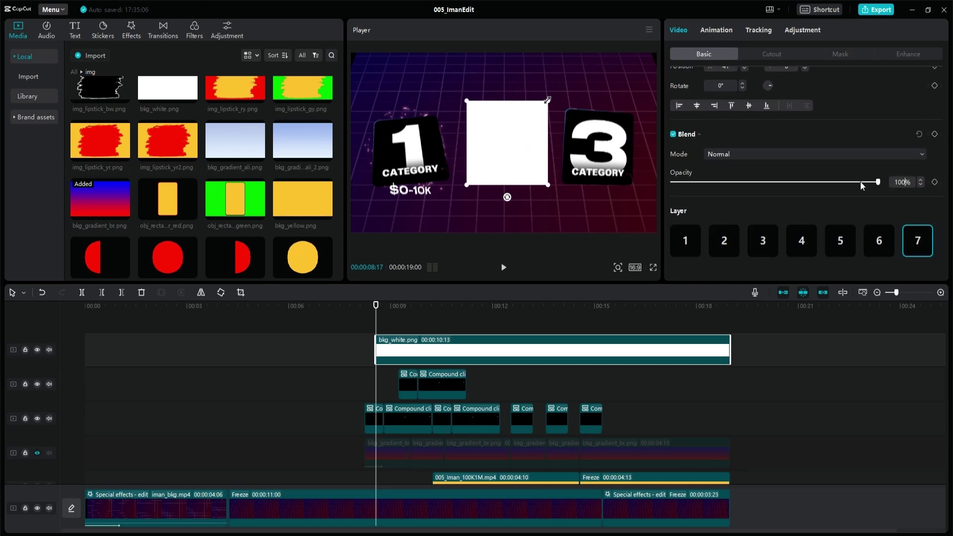
{"action": "key", "text": "BackSpace"}
{"action": "key", "text": "BackSpace"}
{"action": "type", "text": "0"}
{"action": "key", "text": "Return"}
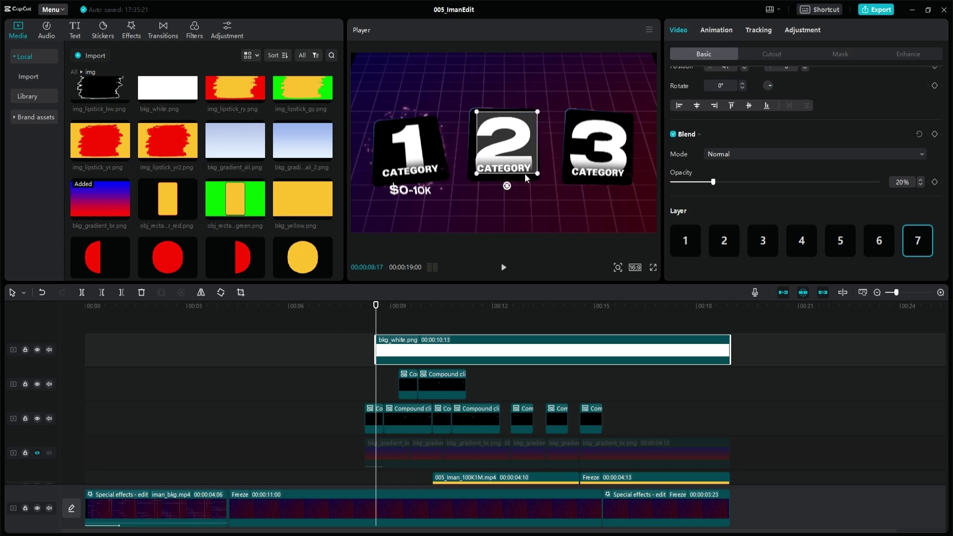
{"action": "left_click_drag", "start_coordinate": [508, 166], "coordinate": [512, 161]}
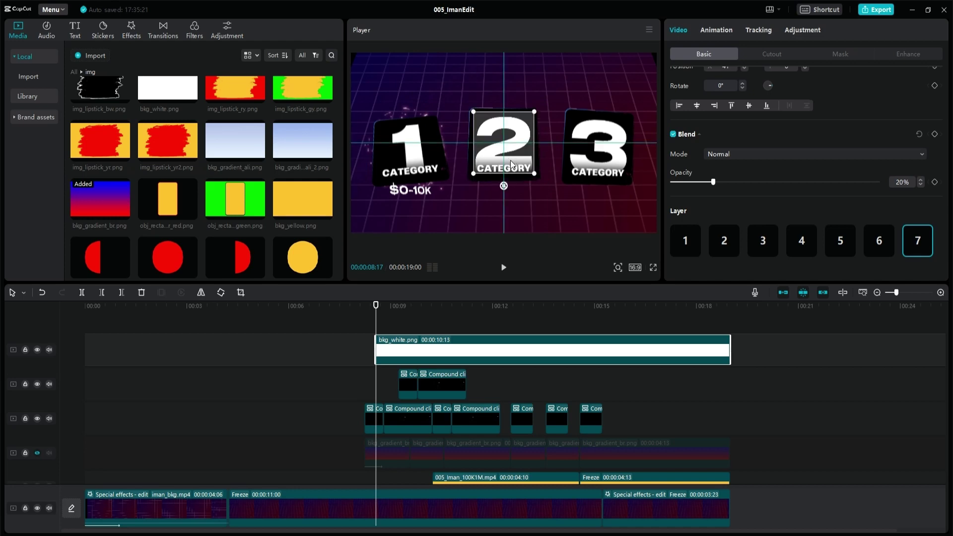
Step: Apply a circle mask of about 1759 by 1767 to the white square with a feather of 10
{"action": "left_click", "coordinate": [836, 53]}
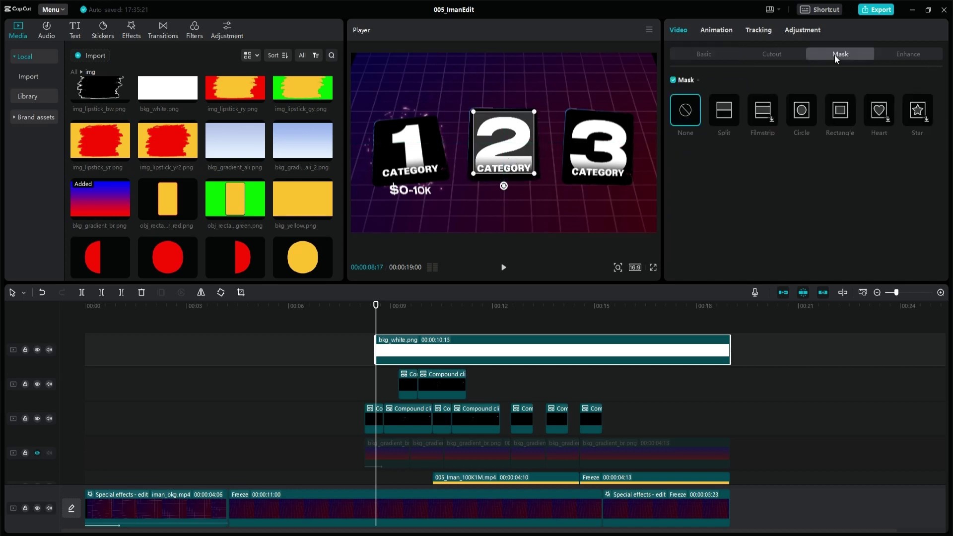
{"action": "left_click", "coordinate": [800, 119]}
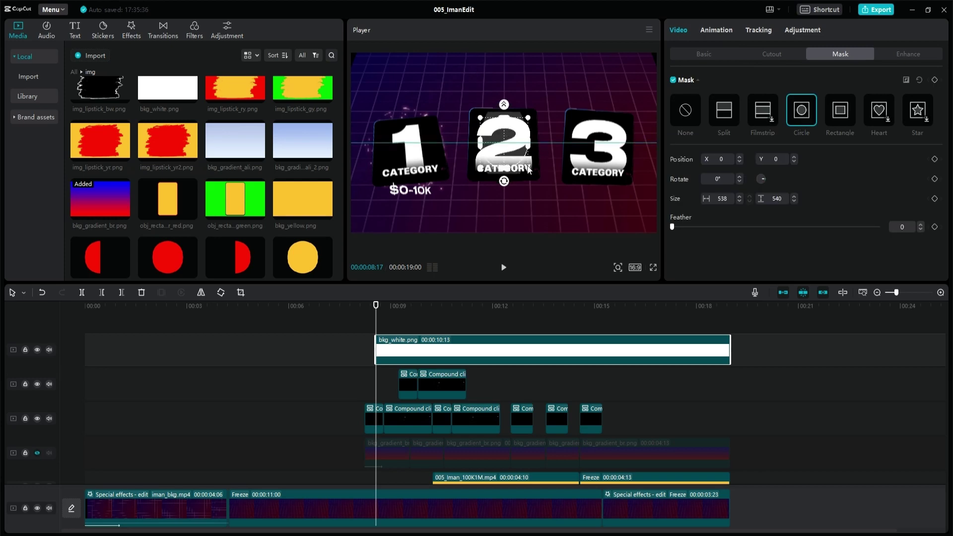
{"action": "left_click", "coordinate": [914, 225]}
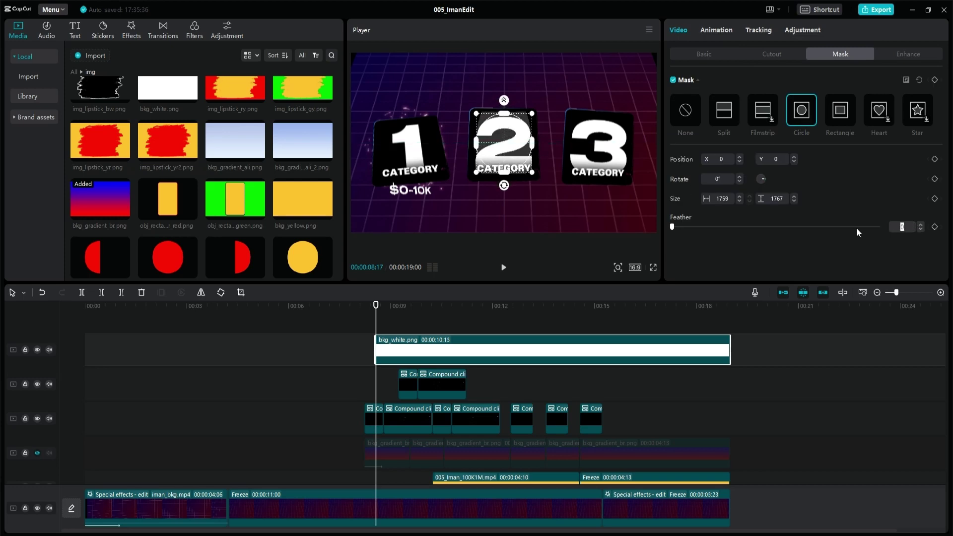
{"action": "type", "text": "10"}
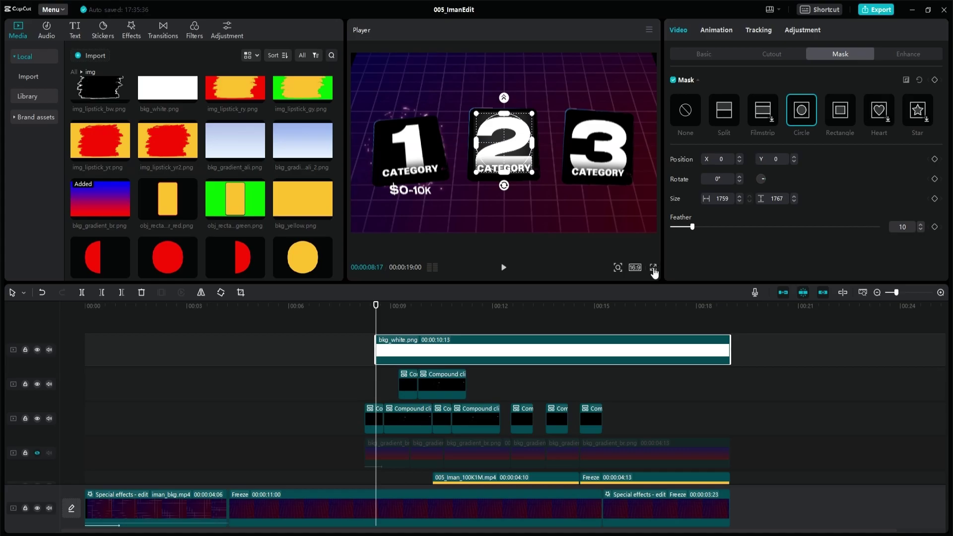
Step: Check card 2's highlight in full screen and fine-tune the circle mask's feather
{"action": "left_click", "coordinate": [653, 268]}
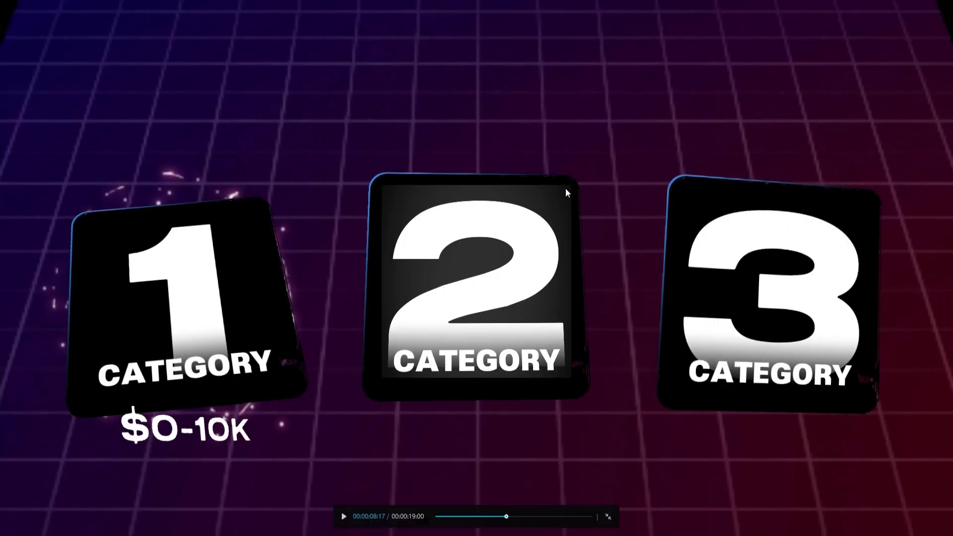
{"action": "key", "text": "Escape"}
{"action": "left_click", "coordinate": [920, 230]}
{"action": "left_click", "coordinate": [920, 229]}
{"action": "left_click", "coordinate": [921, 229]}
{"action": "left_click", "coordinate": [920, 229]}
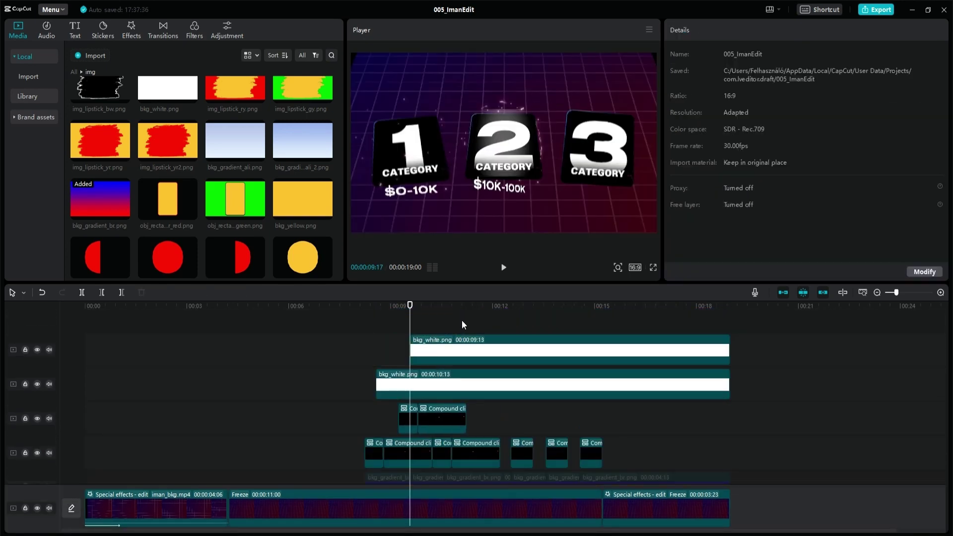
Step: Rotate the white highlight over card 1 to -5° and position it at X -1178, Y -118
{"action": "left_click", "coordinate": [462, 320]}
{"action": "left_click", "coordinate": [415, 152]}
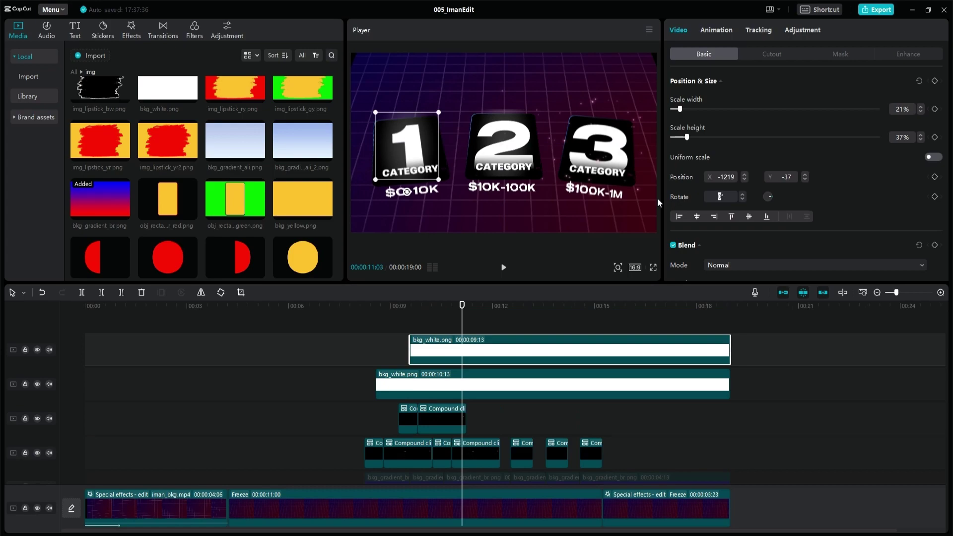
{"action": "type", "text": "-5"}
{"action": "key", "text": "Return"}
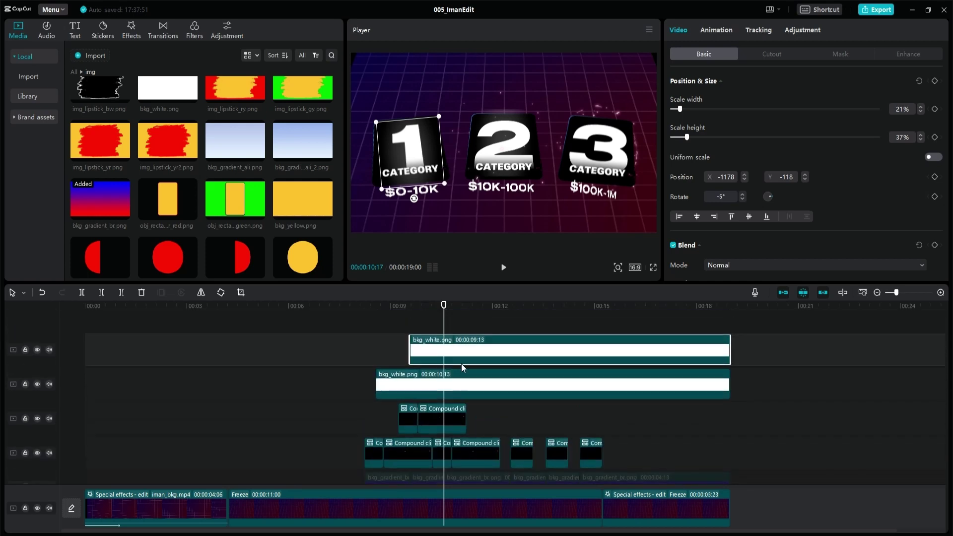
Step: Paste a highlight copy at 00:00:10:17, trim it to the scene's end, move it over card 3, and preview the scene
{"action": "key", "text": "ctrl+v"}
{"action": "left_click_drag", "start_coordinate": [753, 354], "coordinate": [719, 354]}
{"action": "left_click_drag", "start_coordinate": [412, 149], "coordinate": [598, 143]}
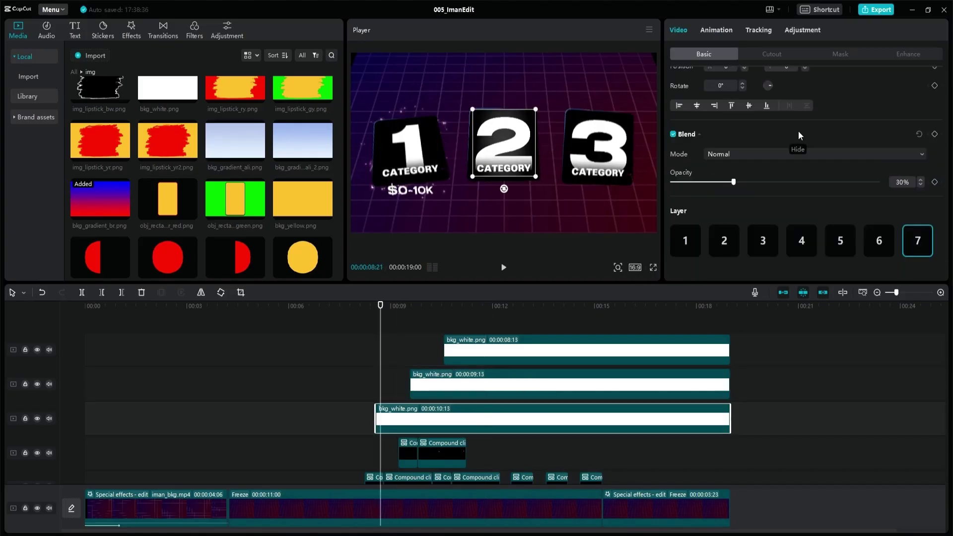
{"action": "left_click", "coordinate": [653, 267]}
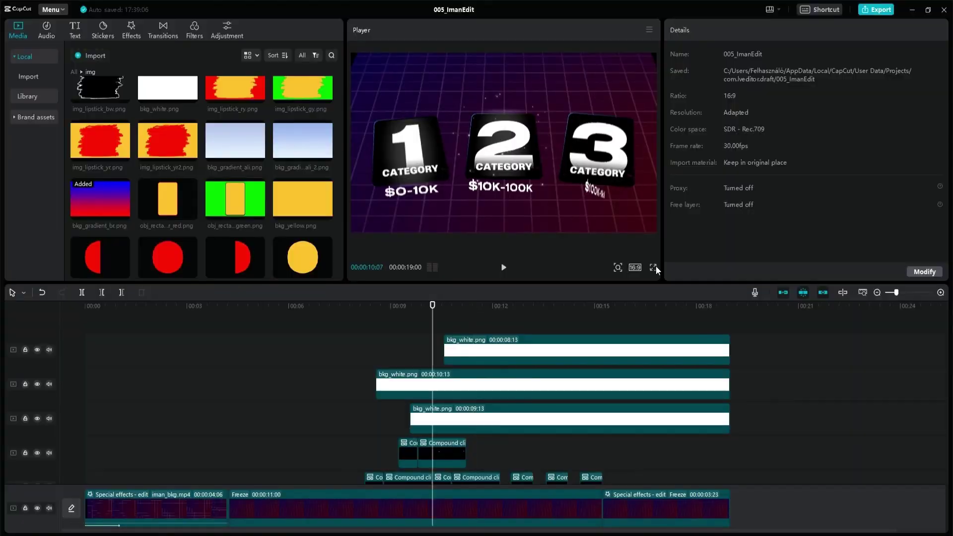